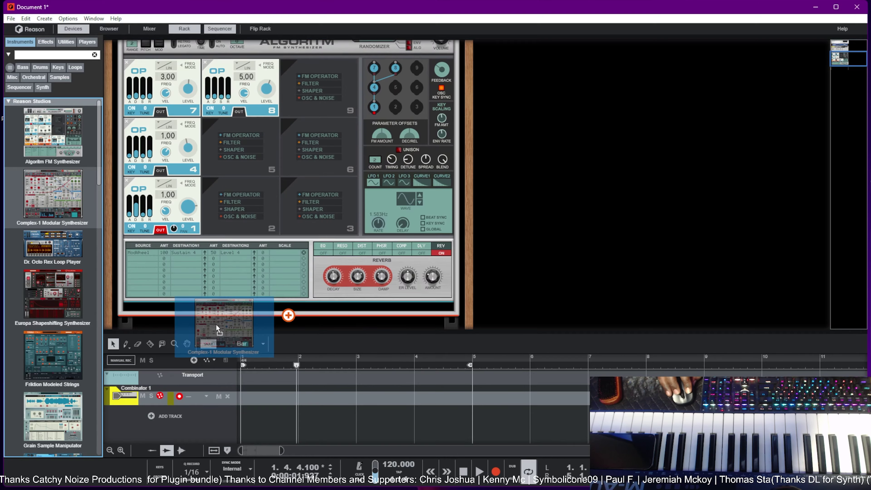
- Save the Combinator holding the Algoritm synthesizer as a patch named "1st Layer Combinator" in the User Library
scroll(280, 287, "up", 10)
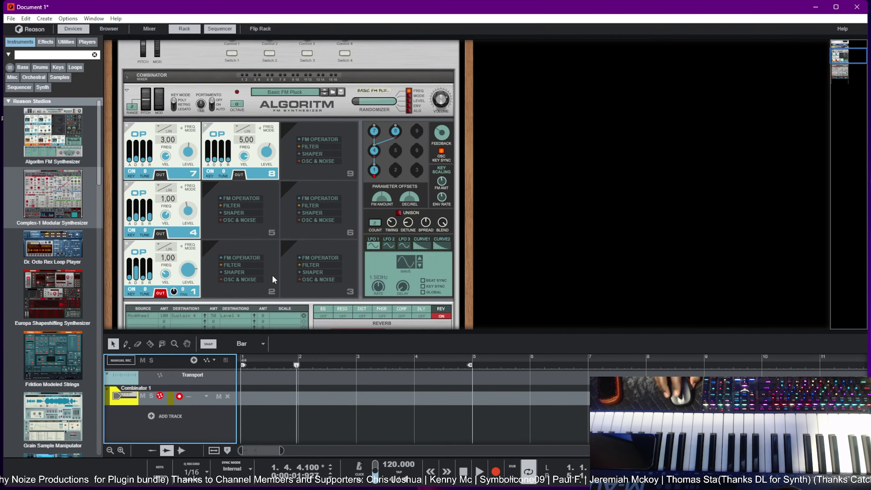
scroll(252, 246, "down", 2)
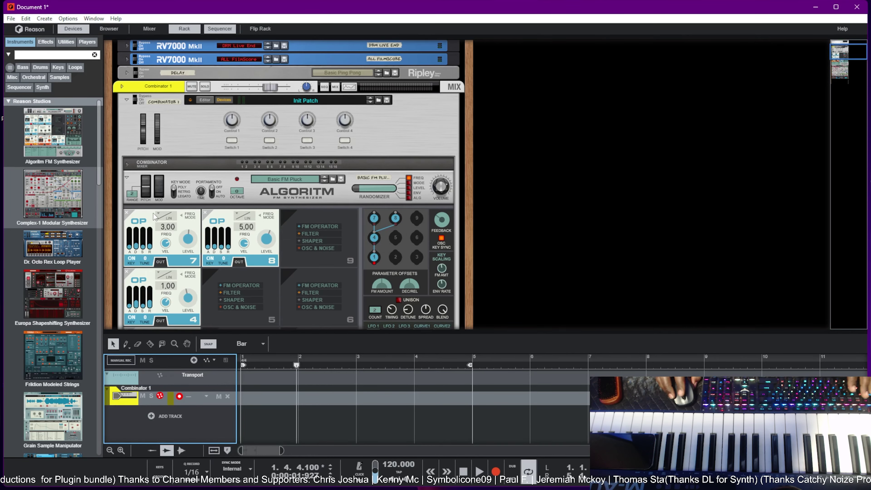
scroll(133, 187, "up", 1)
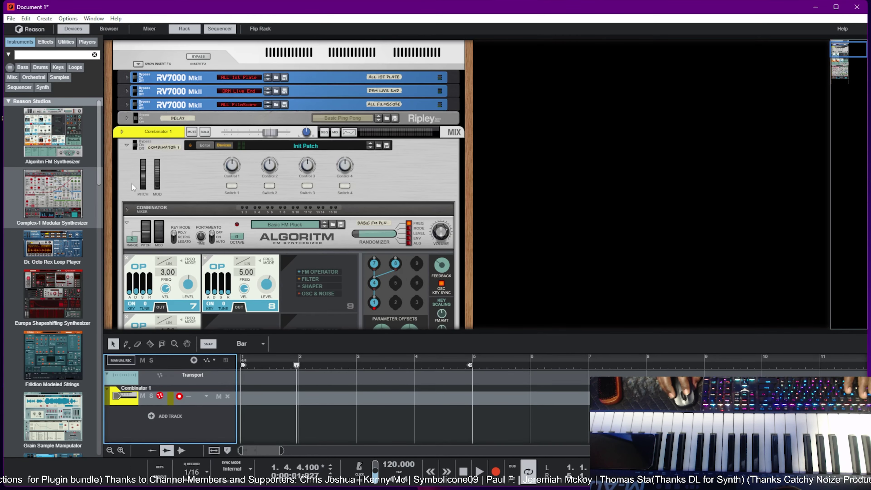
left_click(387, 146)
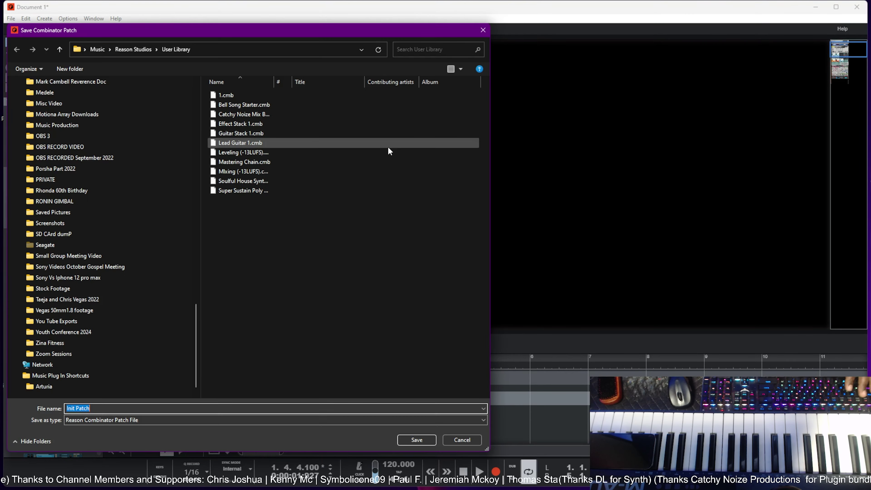
type("1st Layer Combinator")
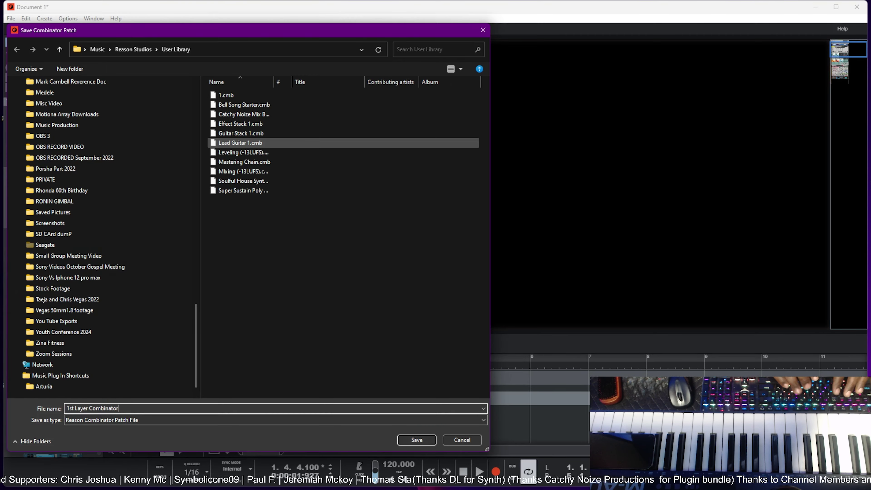
key("Return")
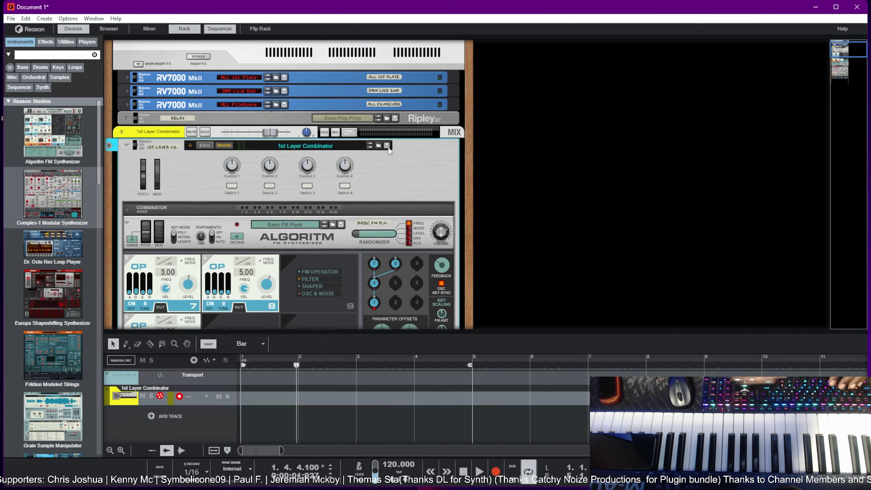
- Collapse the Algoritm synthesizer and hide the devices inside 1st Layer Combinator
left_click(387, 164)
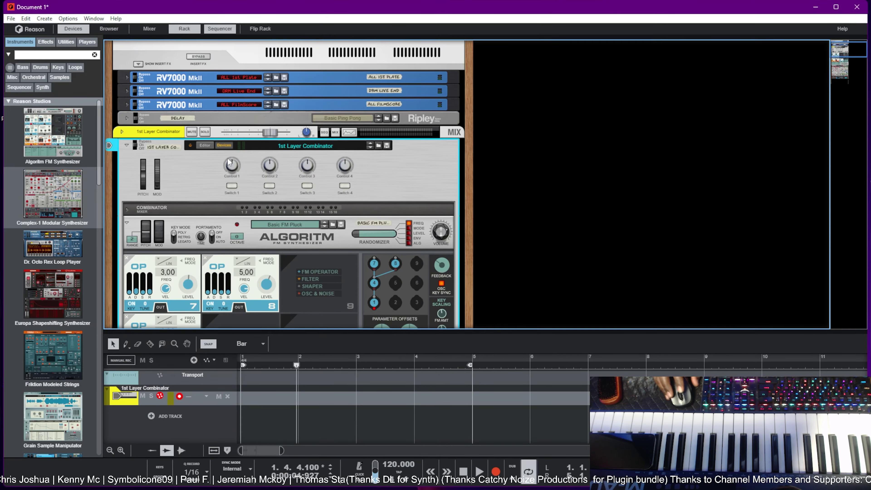
left_click(126, 223)
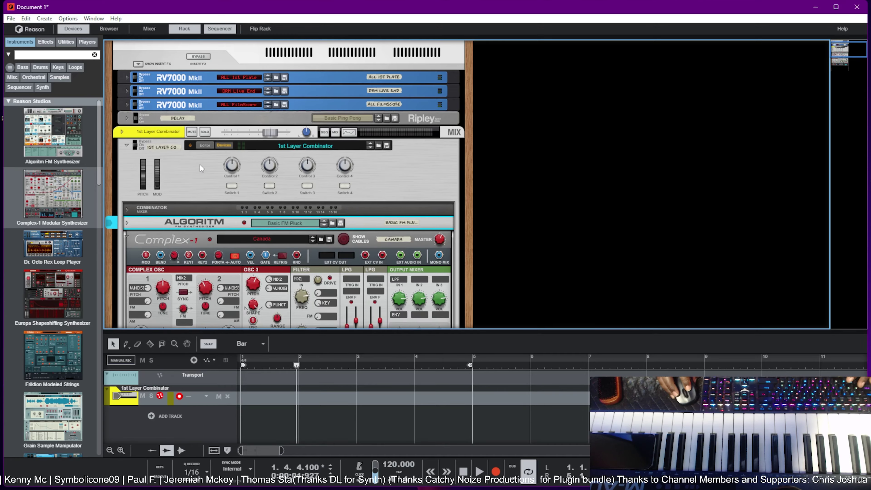
left_click(224, 145)
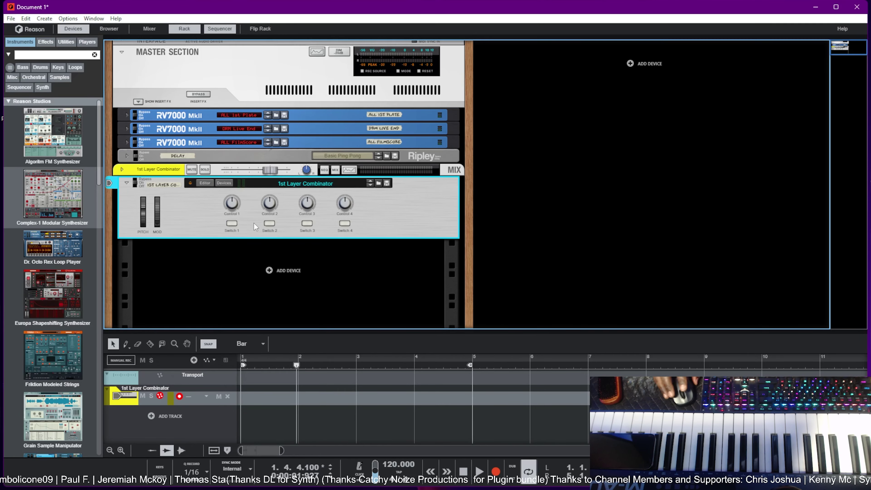
- Add a second Combinator from the Reason Studios utility devices in the empty rack space below 1st Layer Combinator
right_click(303, 269)
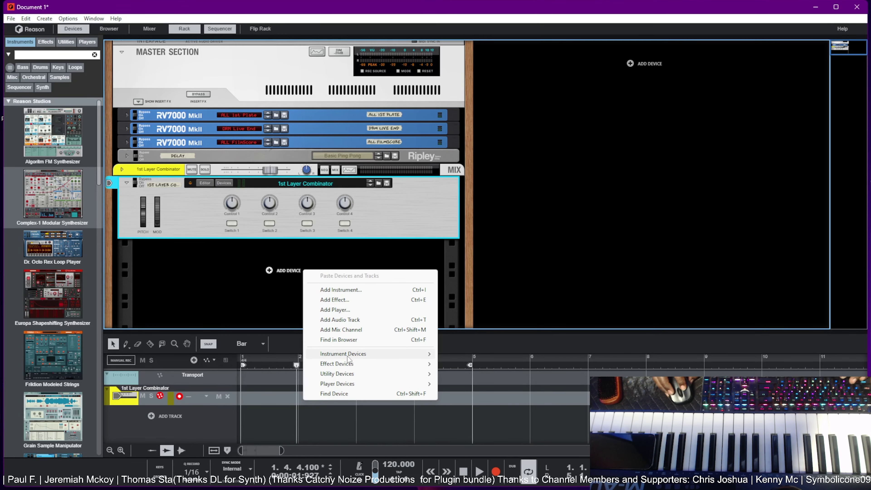
mouse_move(346, 373)
mouse_move(483, 356)
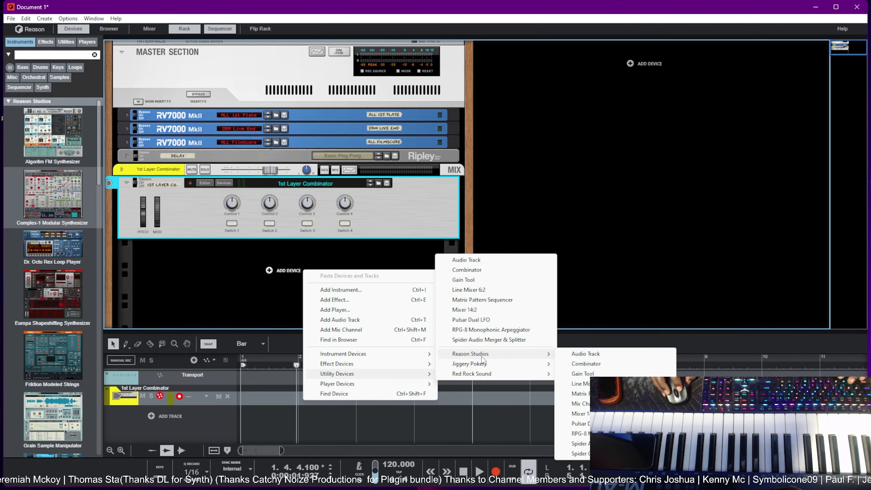
left_click(588, 364)
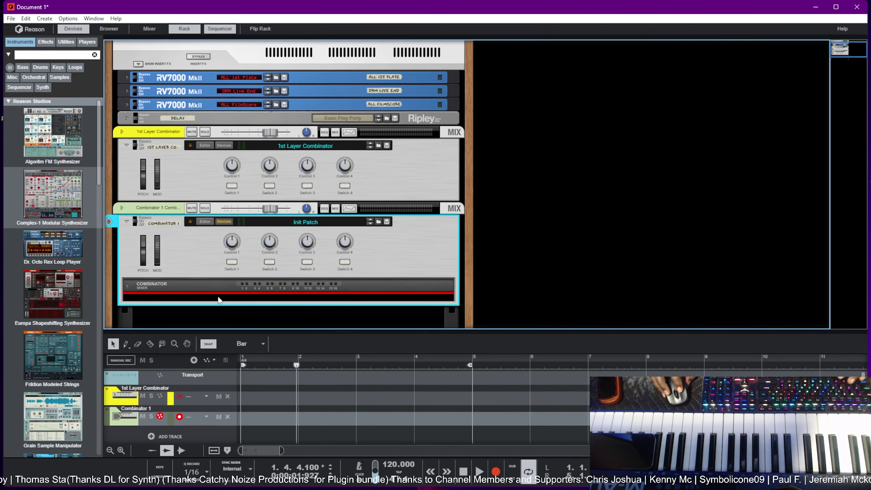
- Add an Audiomatic Retro Transformer and a COMP-01 Compressor/Limiter inside the new Combinator
left_click(47, 44)
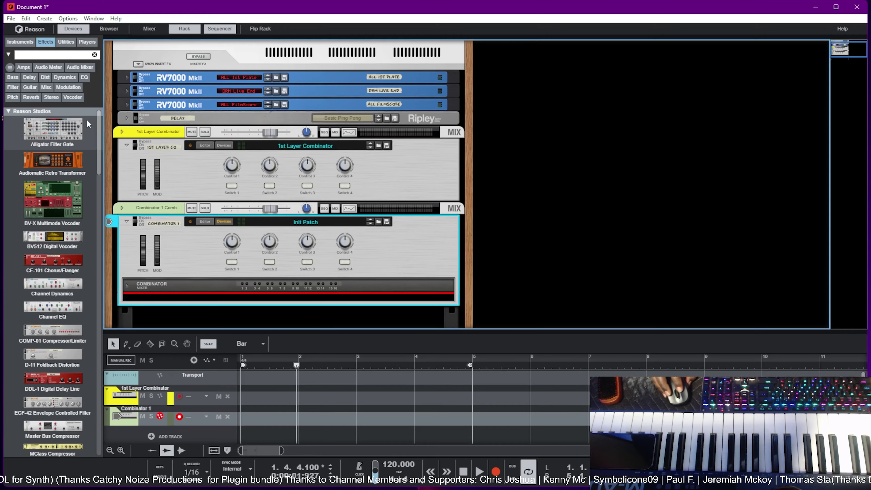
left_click_drag(45, 168, 324, 298)
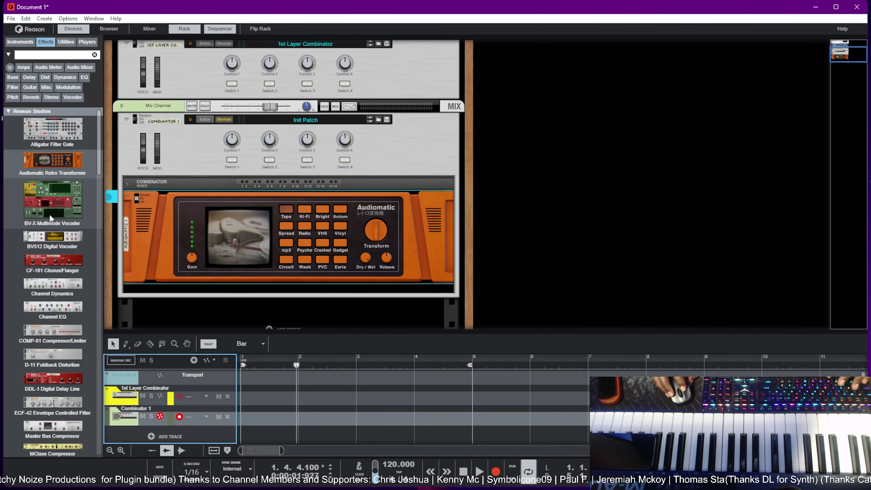
scroll(51, 219, "down", 1)
left_click_drag(52, 288, 288, 286)
- Add a Scream 4 Distortion after the COMP-01 compressor in the second Combinator
scroll(27, 320, "down", 3)
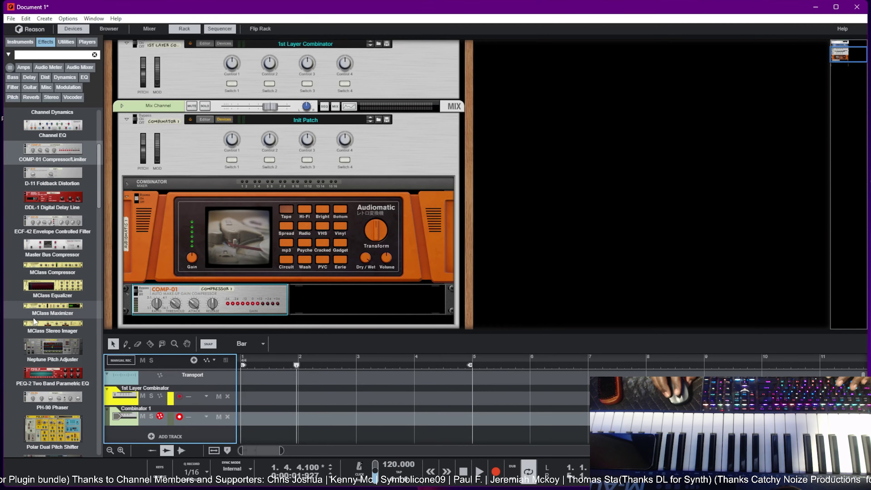
scroll(49, 357, "down", 3)
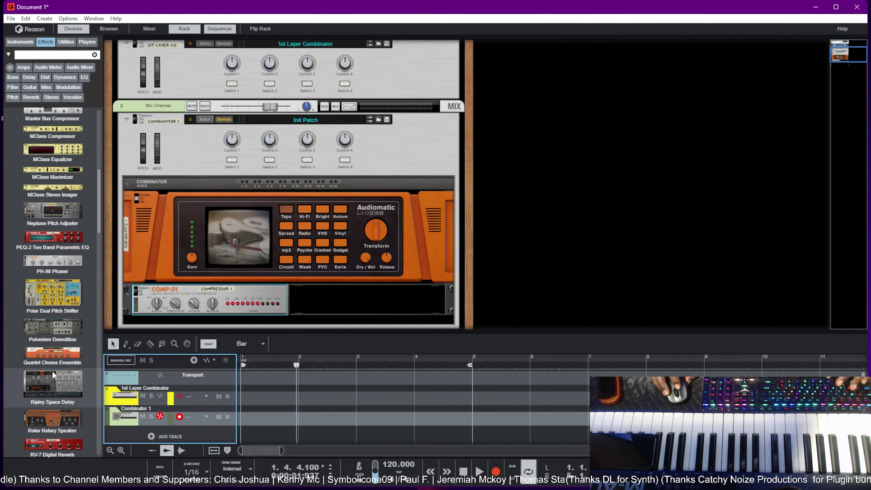
scroll(50, 358, "down", 1)
scroll(68, 353, "down", 3)
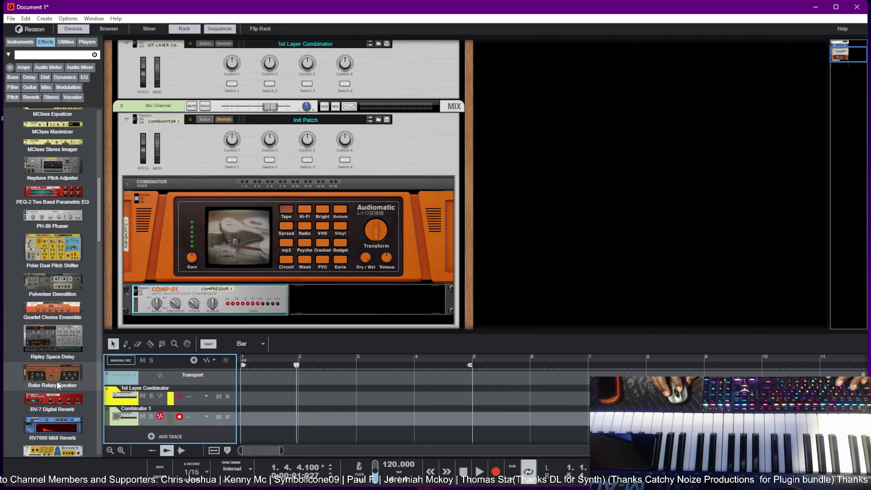
left_click_drag(53, 316, 297, 307)
- Save the effects Combinator's patch as "1st Layer Effect Combinator" in the User Library
scroll(416, 132, "up", 1)
left_click(388, 161)
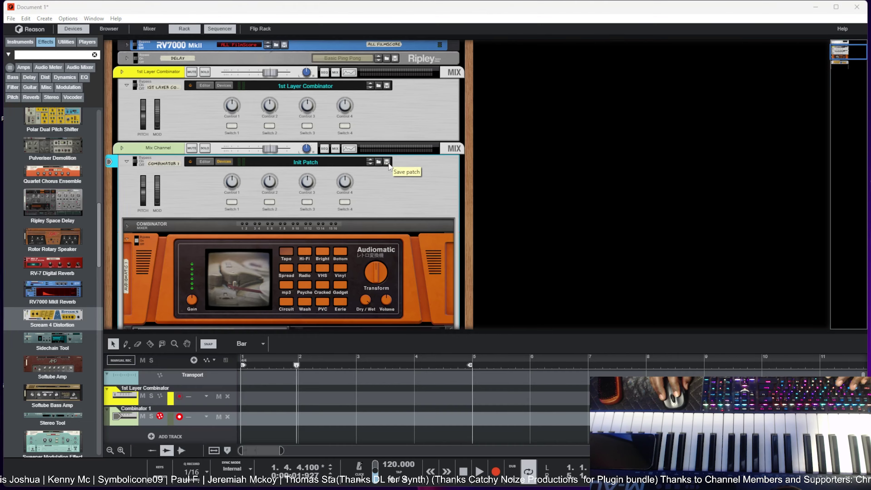
type("1")
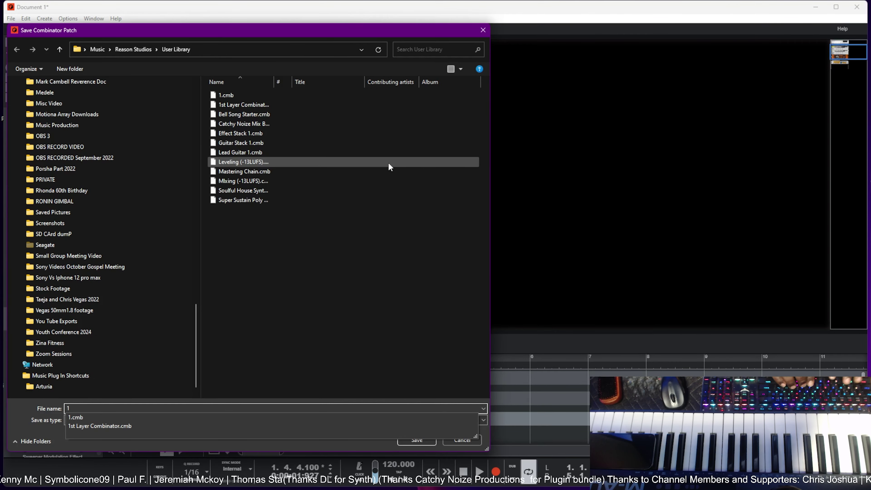
type("st Layer Effect Combinator")
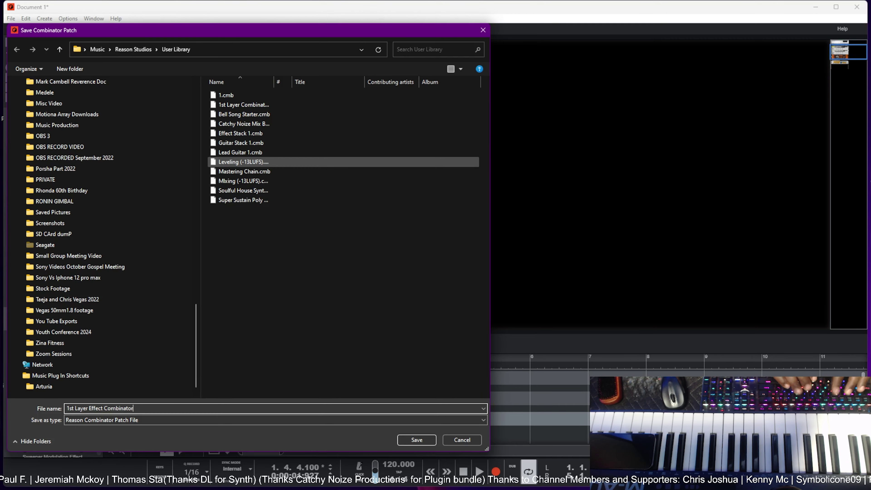
key("Return")
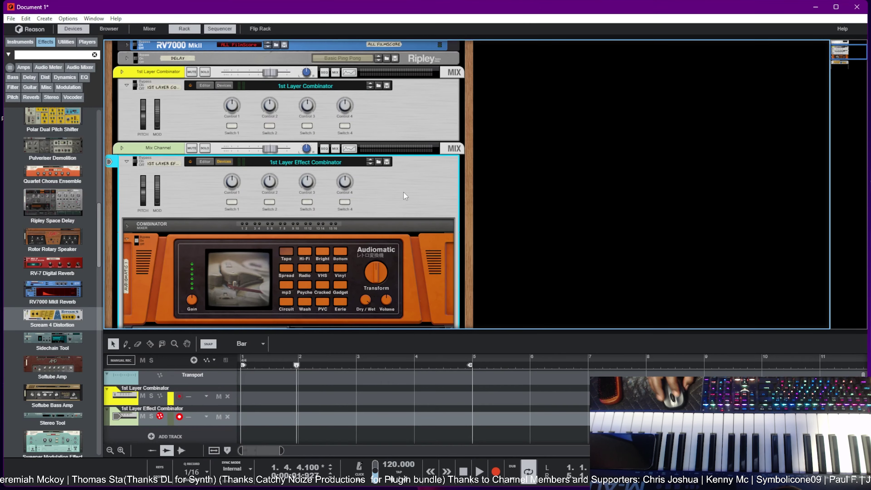
- Add a Europa Shapeshifting Synthesizer in the empty second rack column
scroll(388, 185, "down", 2)
scroll(388, 185, "up", 3)
scroll(388, 188, "up", 1)
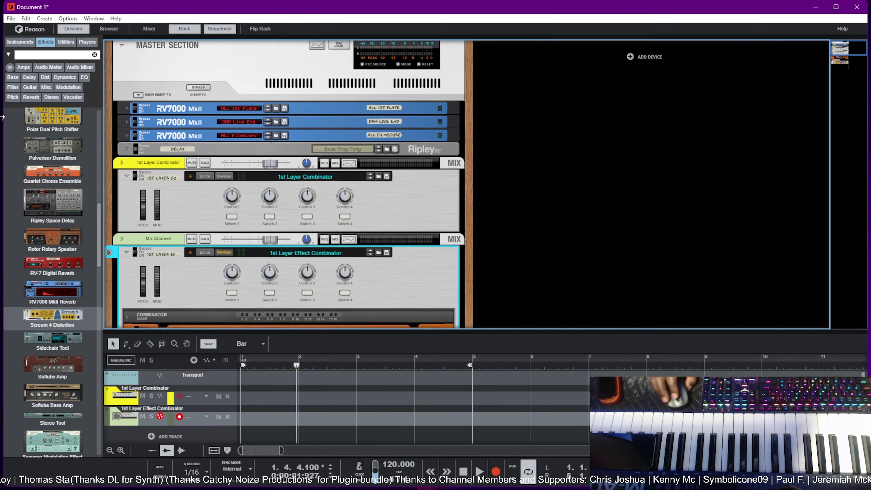
left_click(20, 41)
left_click_drag(62, 289, 646, 207)
scroll(610, 204, "down", 1)
scroll(610, 205, "up", 2)
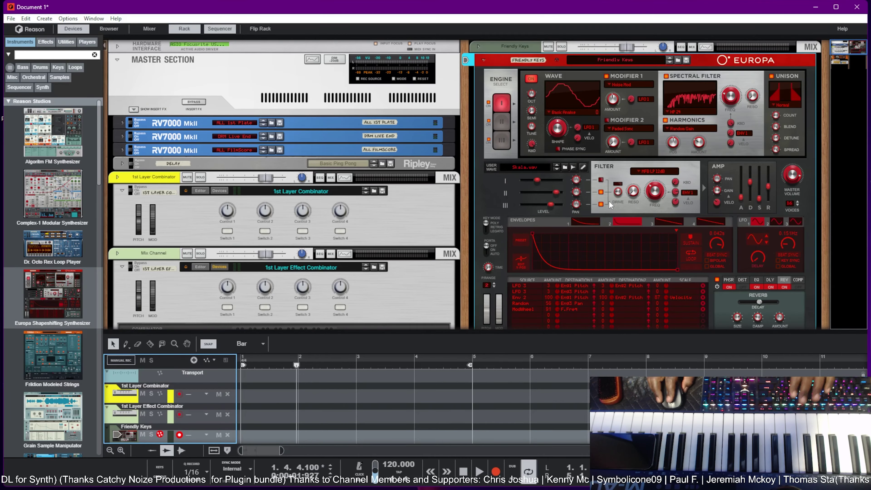
- Load the saved 1st Layer Effect Combinator patch from the User Library as an insert effect on the Europa's mix channel
key("F3")
left_click(470, 242)
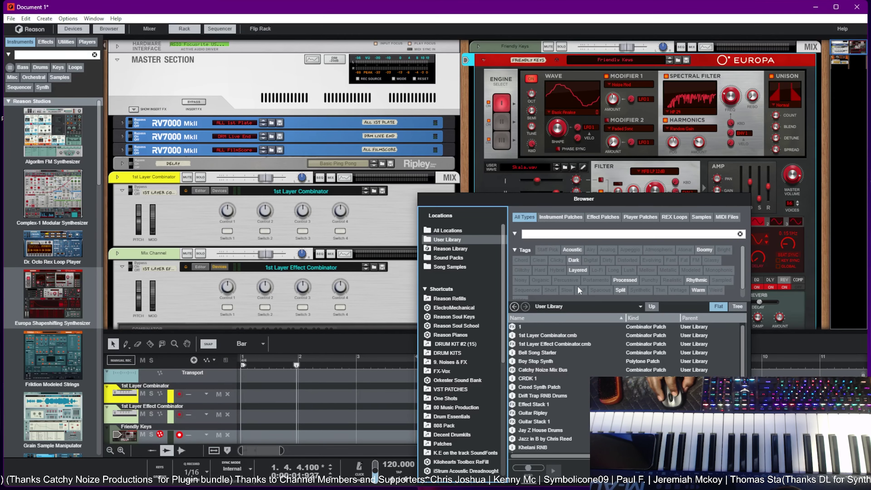
left_click(562, 344)
left_click_drag(597, 199, 347, 162)
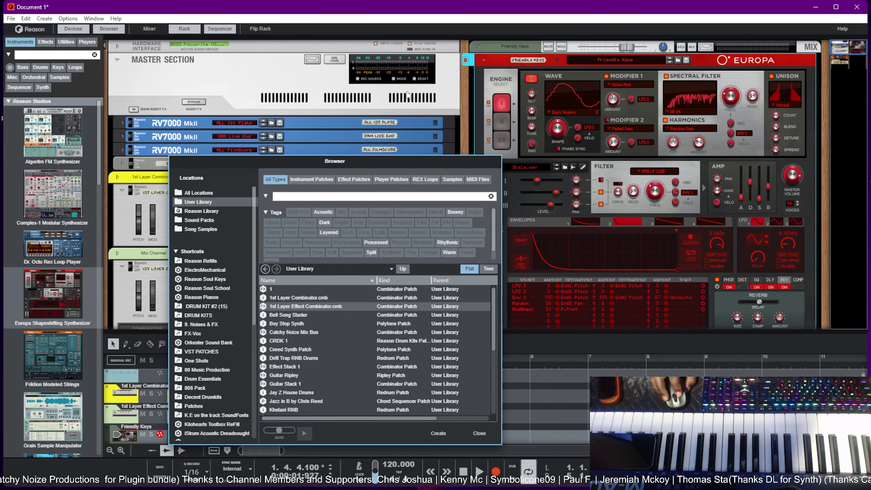
left_click(481, 51)
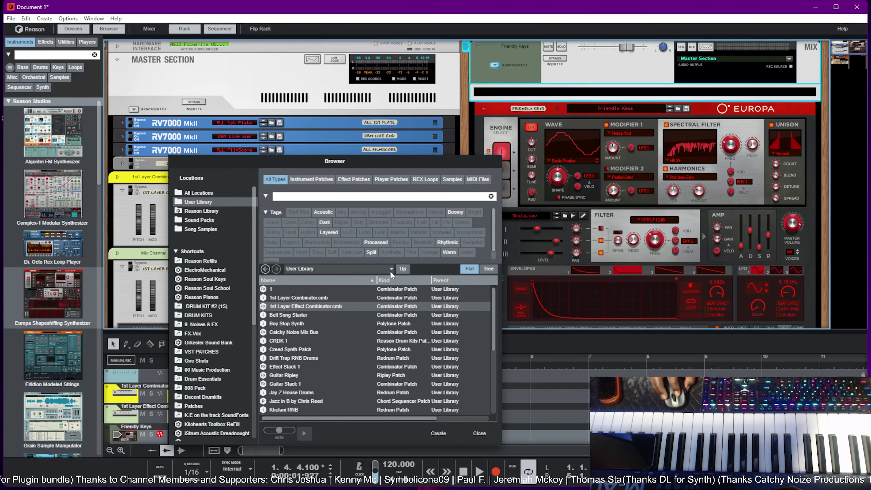
left_click_drag(318, 303, 584, 104)
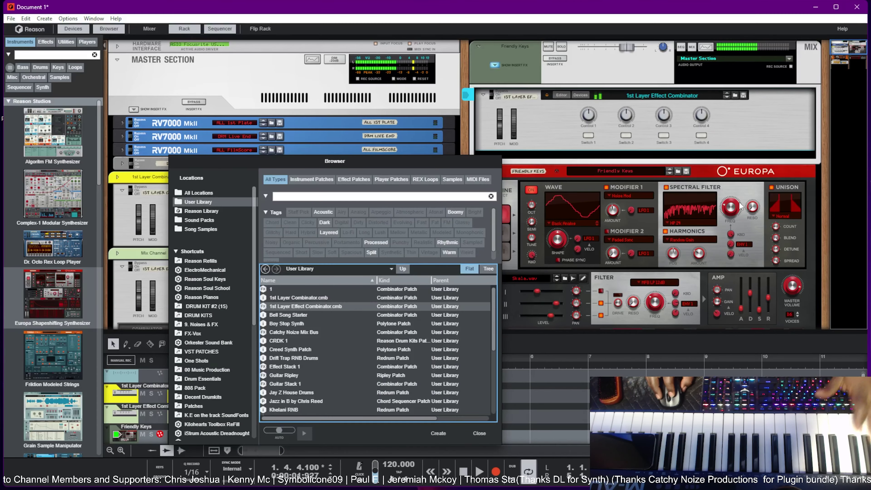
left_click(485, 433)
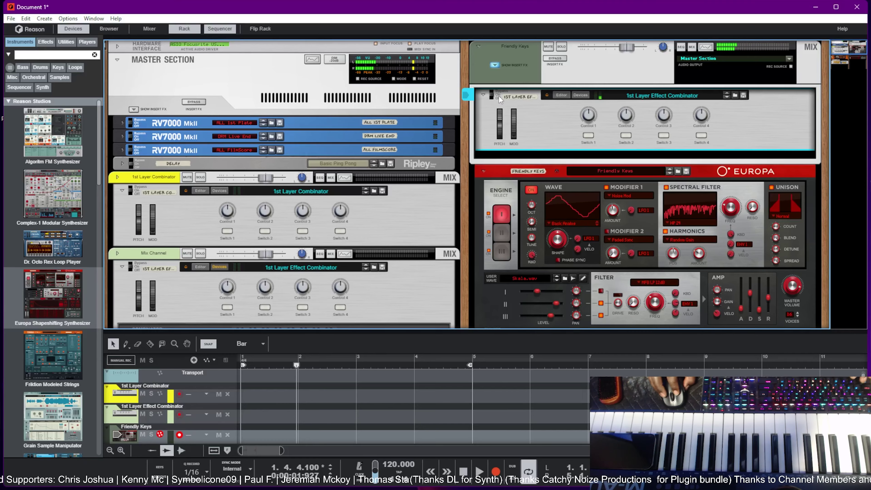
- Change the Europa patch to Formant Push and toggle the insert Combinator's bypass to compare the sound
left_click(670, 171)
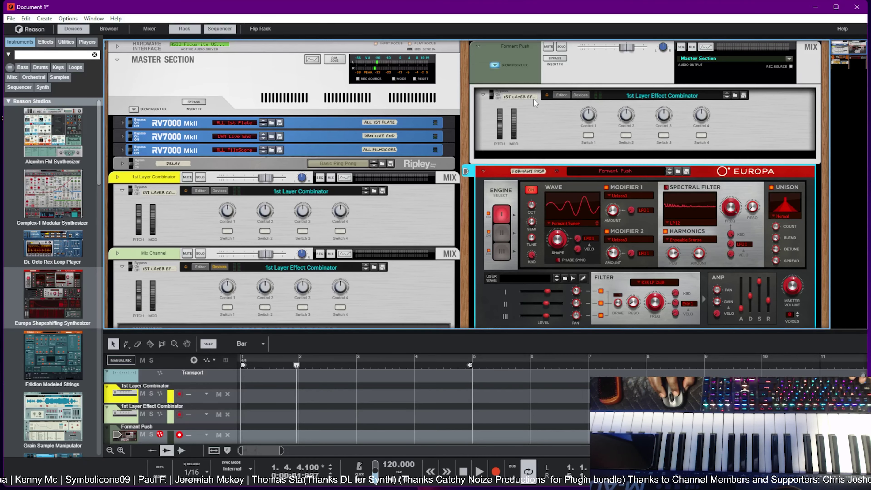
left_click(495, 97)
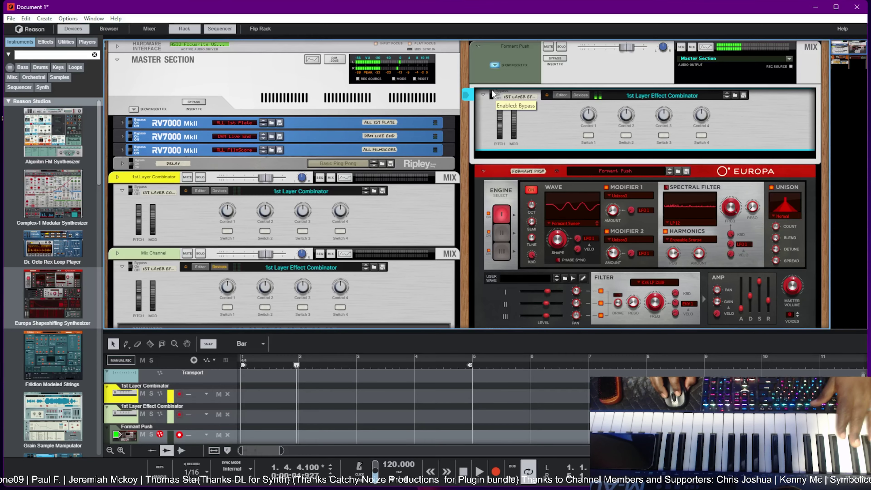
left_click(492, 96)
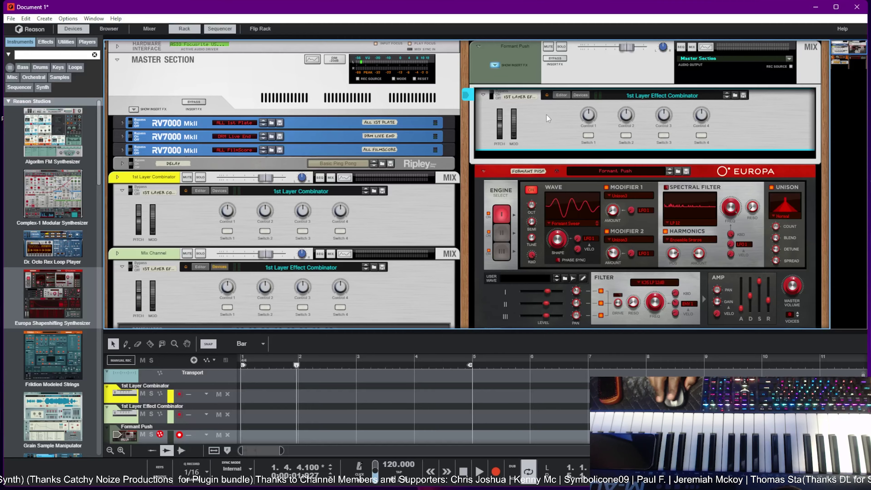
- Select the 1st Layer Combinator device and hide the rack so that the sequencer fills the window
scroll(265, 202, "down", 3)
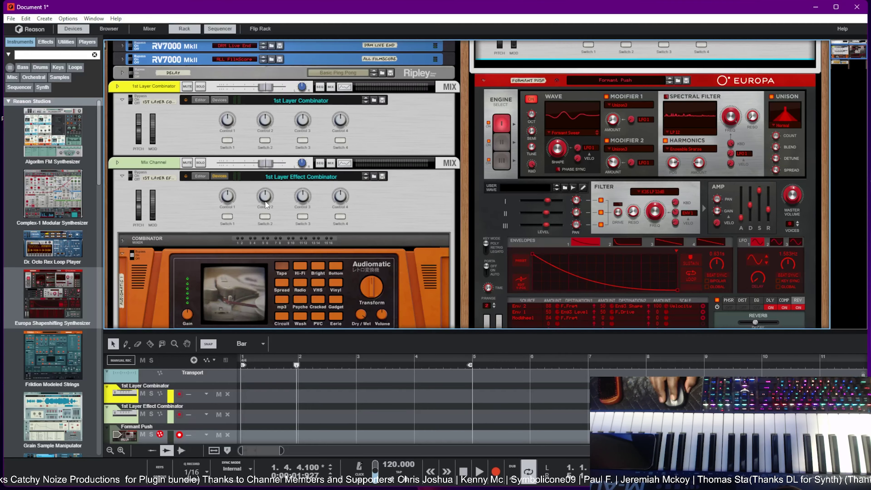
scroll(259, 197, "down", 3)
scroll(259, 197, "up", 6)
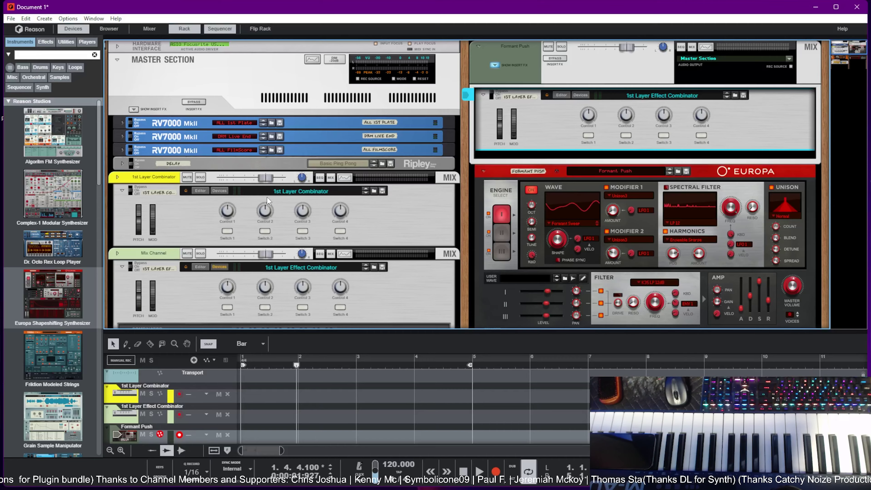
left_click(390, 216)
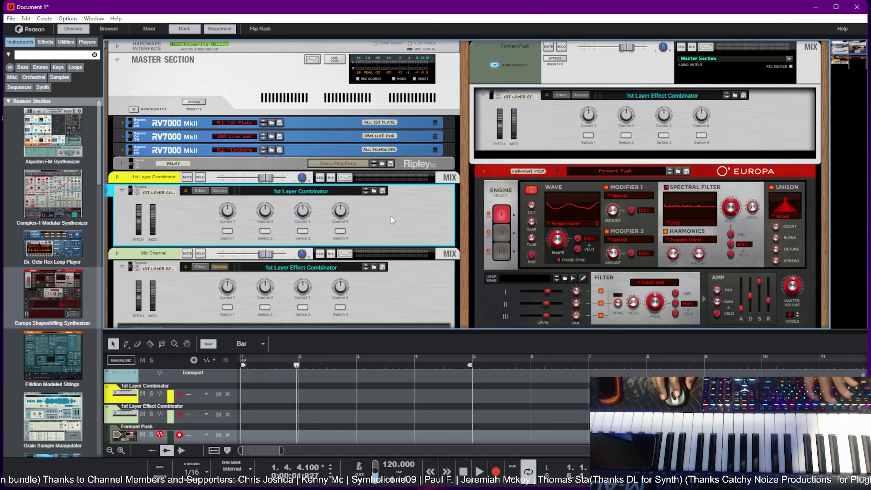
key("F6")
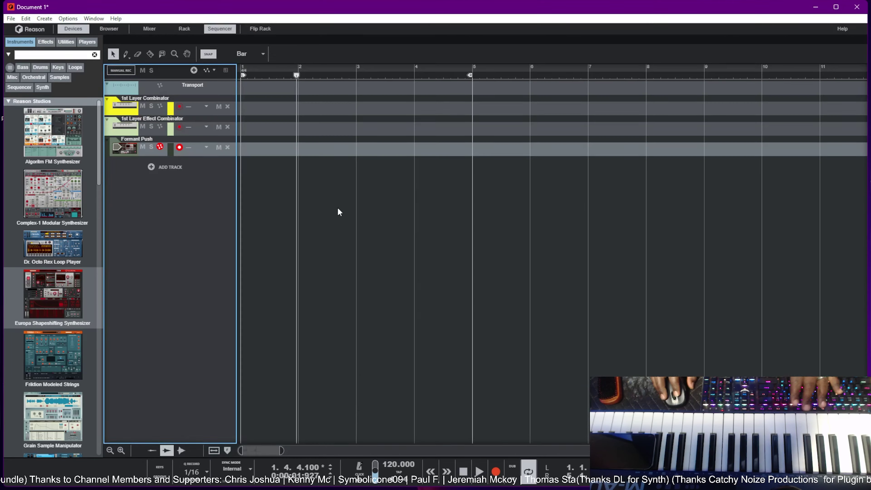
- Make the 1st Layer Combinator track the keyboard input target in the sequencer and return to the rack
left_click(182, 110)
key("F6")
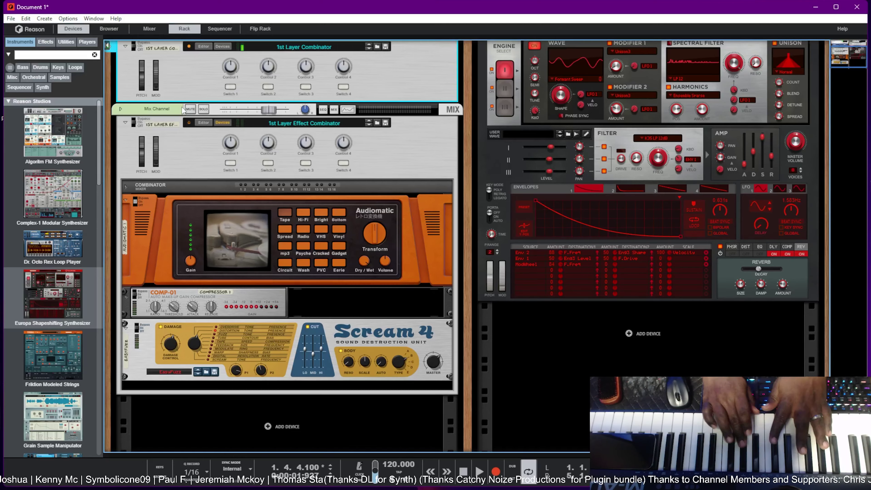
scroll(168, 90, "up", 4)
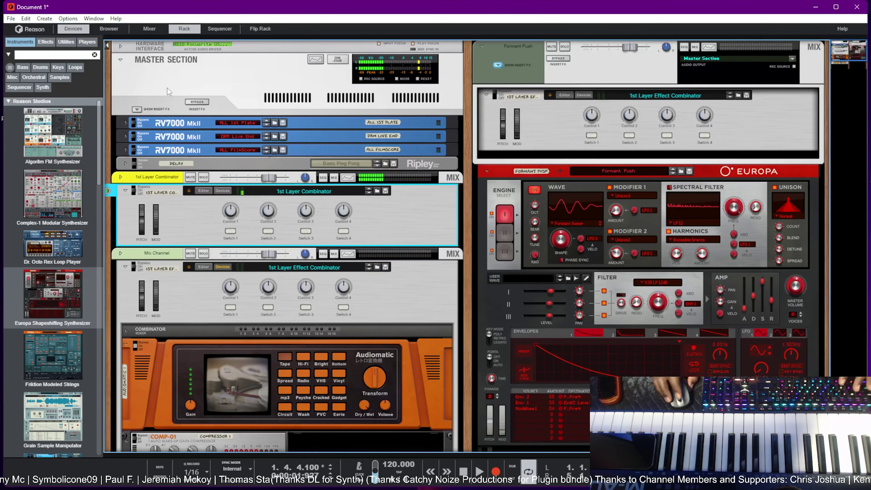
- Show the devices inside the 1st Layer Combinator in the rack
left_click(219, 192)
scroll(221, 190, "down", 3)
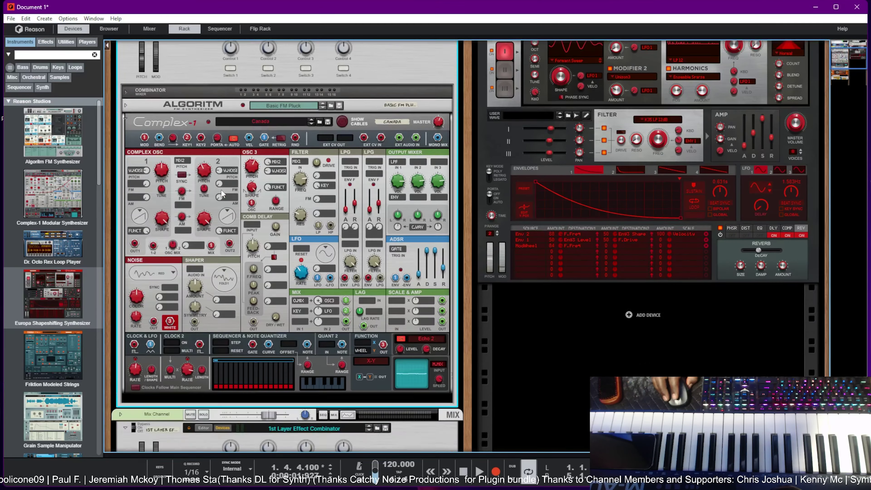
scroll(221, 191, "up", 4)
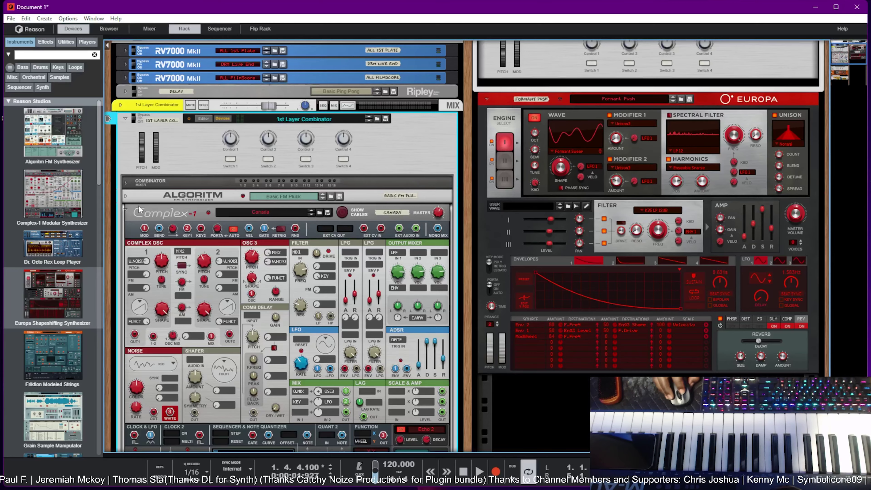
- Fold the Complex-1 synthesizer and the 1st Layer Combinator that contains it
left_click(125, 208)
scroll(309, 201, "up", 3)
scroll(309, 202, "up", 1)
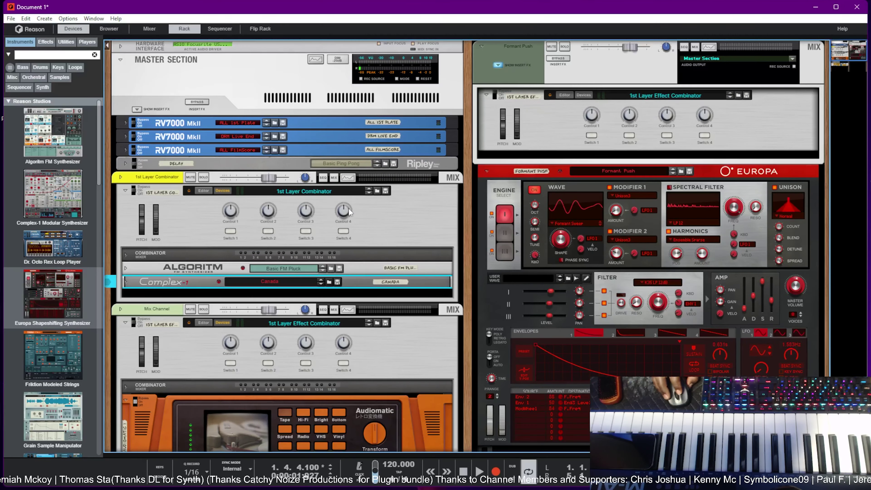
left_click(125, 190)
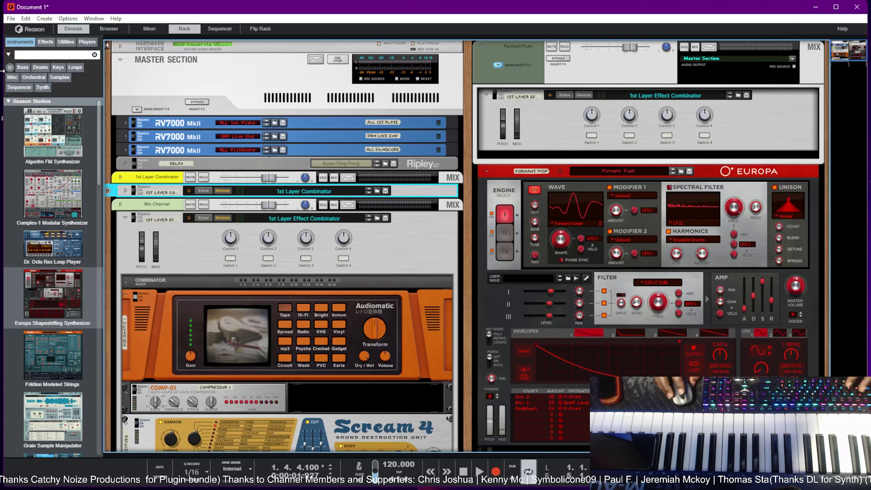
- Select the 1st Layer Effect Combinator in the first rack column and fold it
left_click(405, 240)
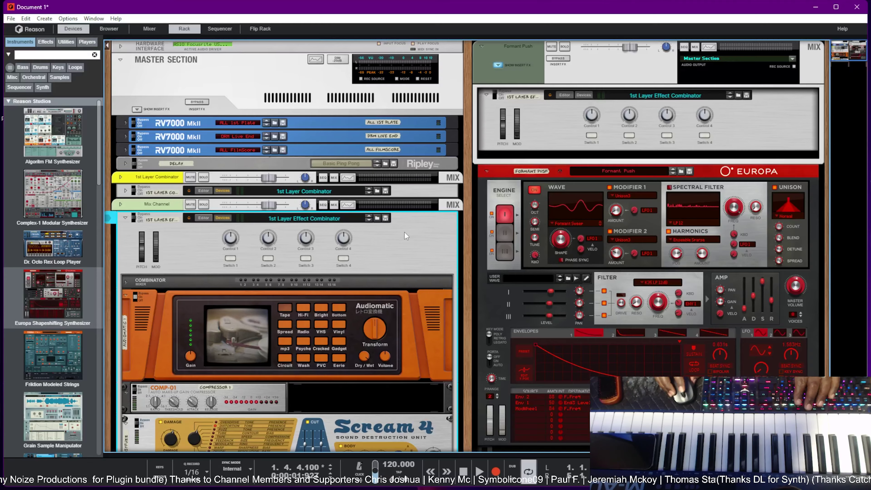
scroll(404, 232, "down", 3)
scroll(404, 232, "up", 3)
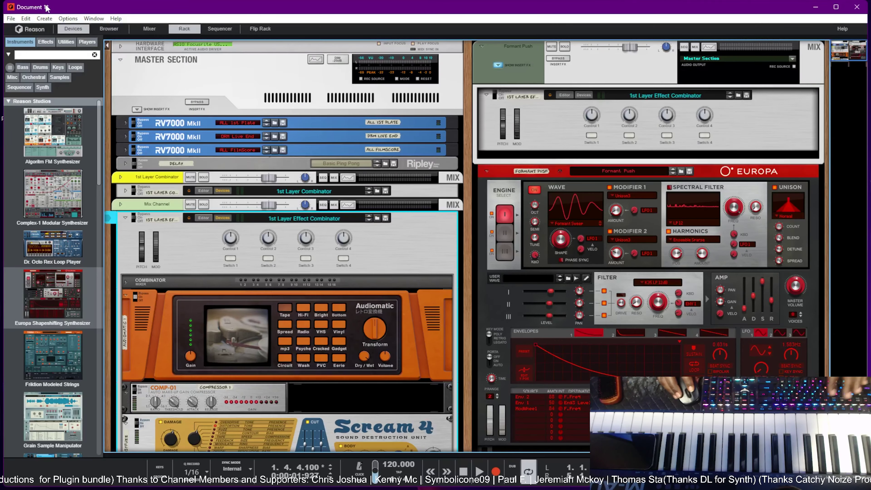
key("F7")
key("F6")
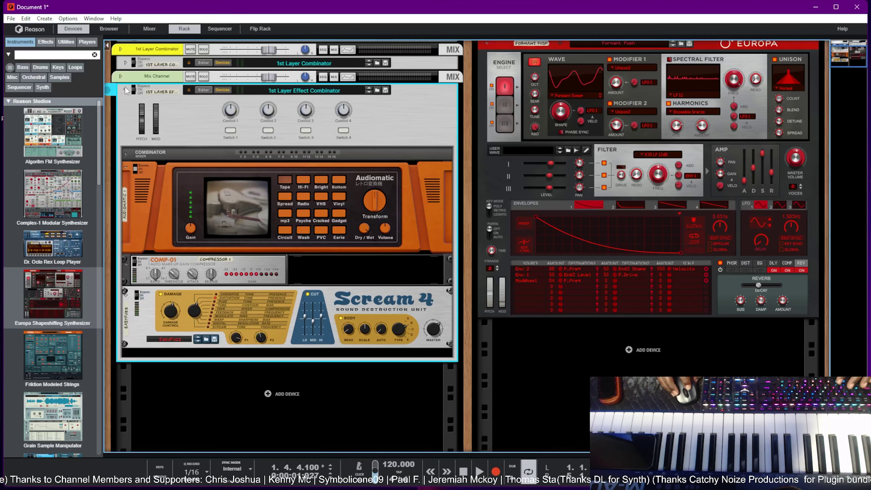
left_click(125, 90)
- Create an empty Combinator below the 1st Layer Effect Combinator and unfold its mixer section
right_click(294, 172)
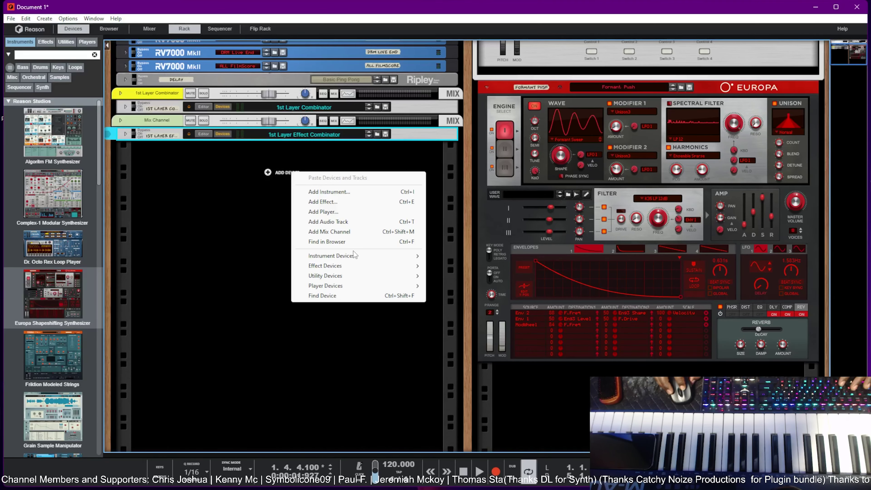
mouse_move(347, 275)
left_click(446, 280)
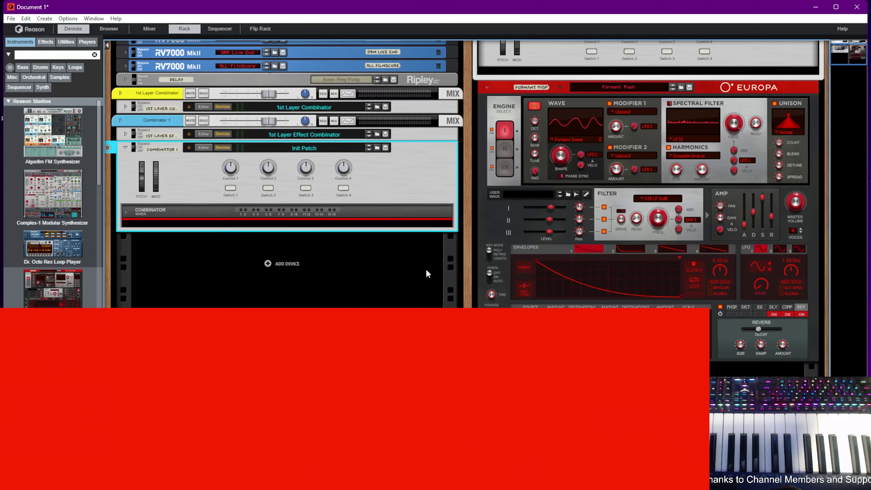
left_click(125, 211)
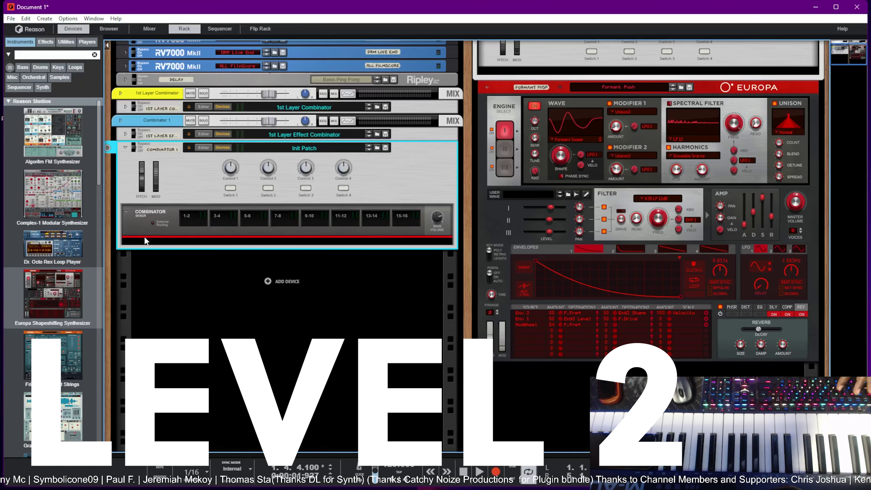
- Examine the rear mixer connections of the new Combinator and compare them with the device cabling inside the 1st Layer Combinator
key("Tab")
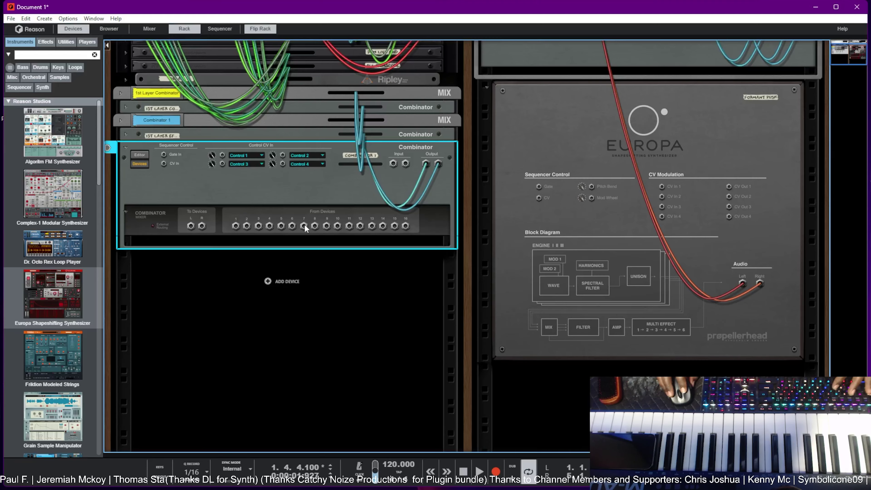
left_click(121, 93)
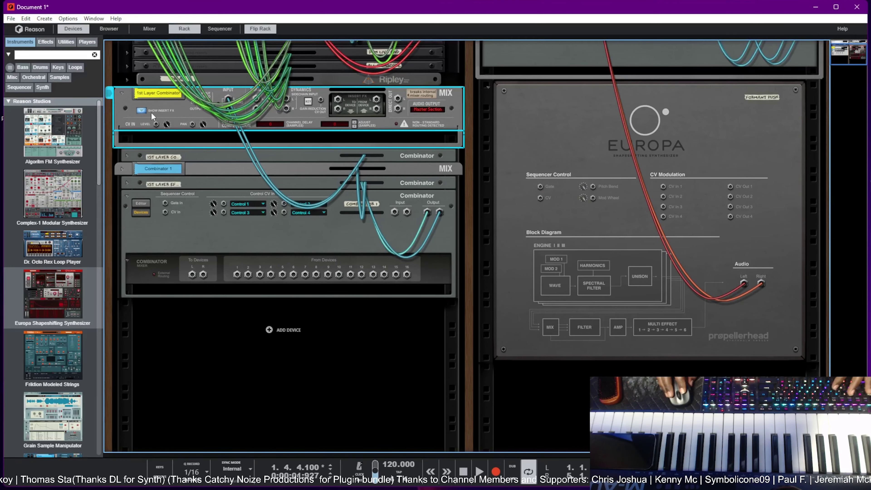
left_click(121, 93)
left_click(126, 106)
left_click(126, 107)
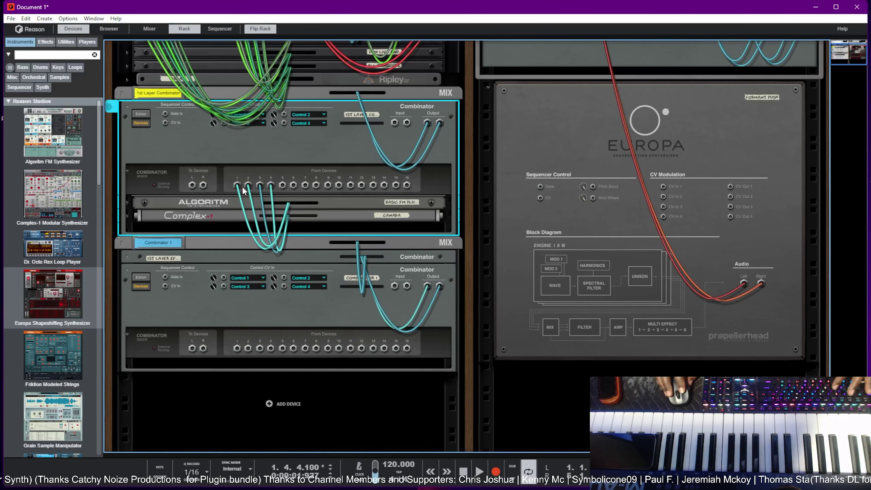
key("Tab")
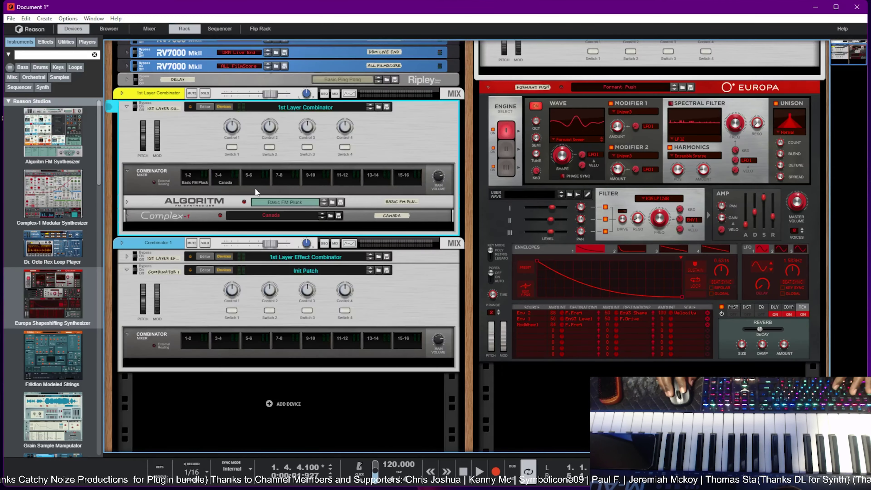
key("Tab")
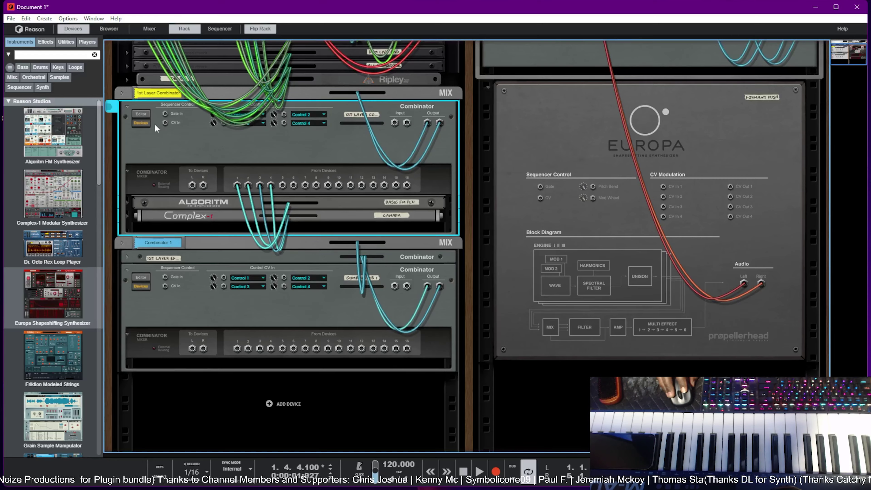
left_click(128, 106)
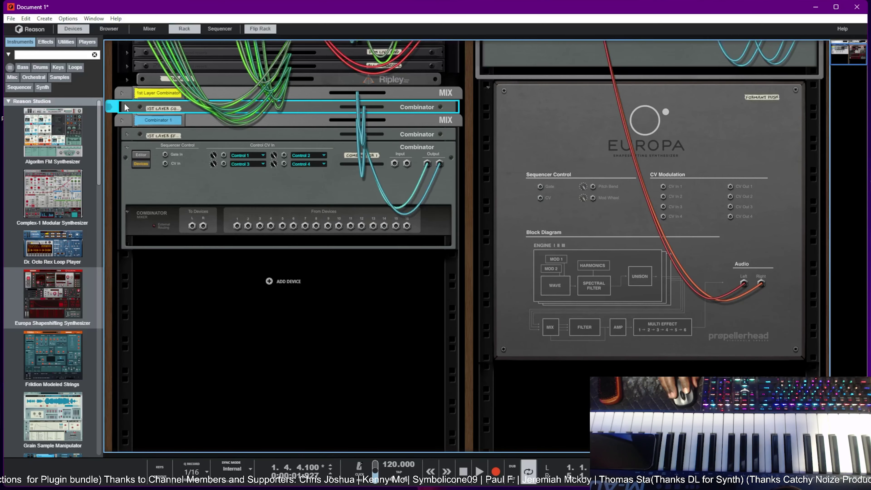
key("Tab")
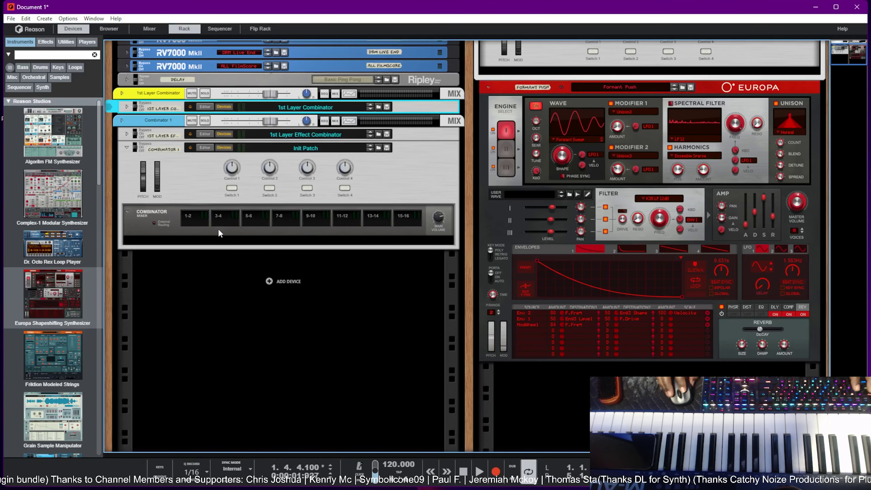
- Add a Line Mixer 6:2 inside the new Combinator and check its routing on the rear
left_click(217, 229)
right_click(211, 236)
mouse_move(254, 294)
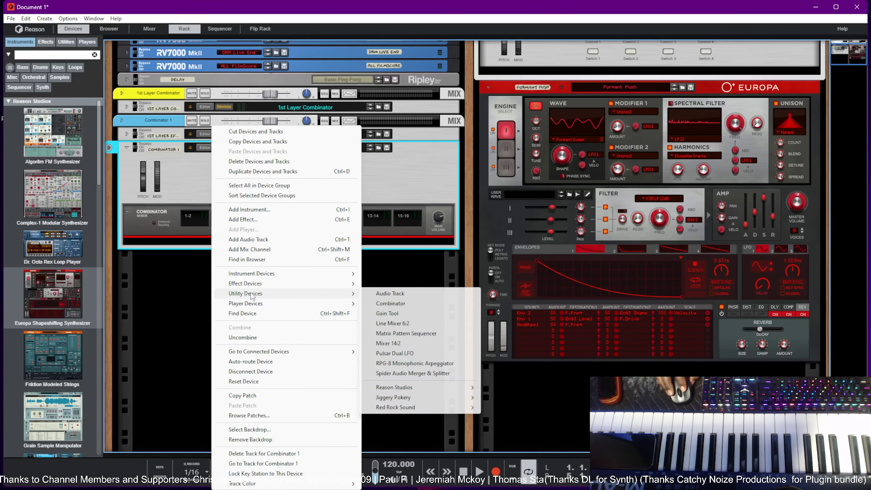
left_click(422, 324)
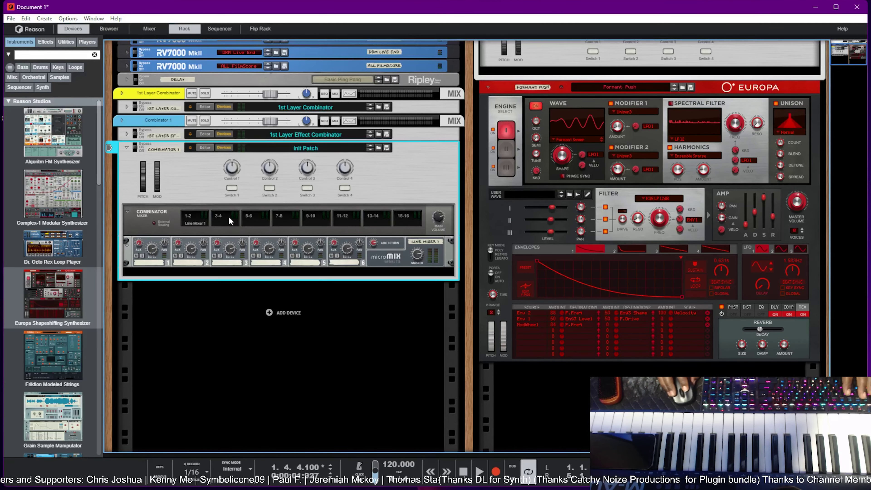
key("Tab")
key("Tab")
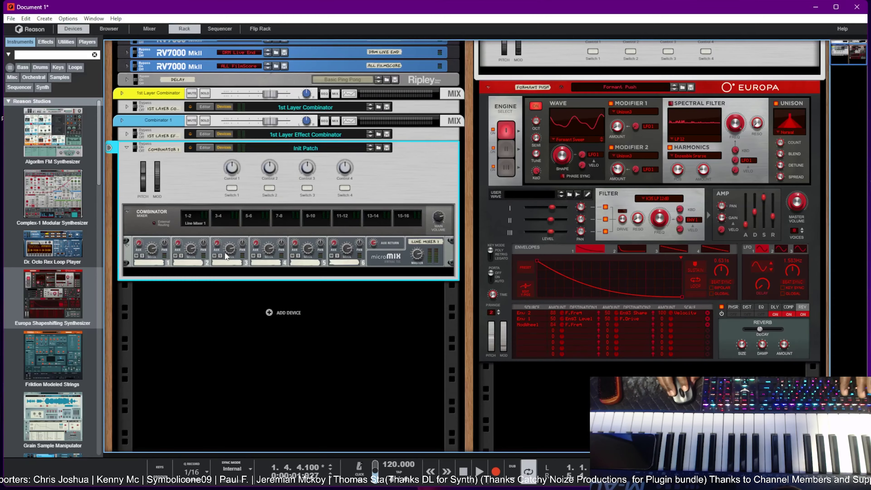
- Duplicate the Line Mixer 6:2 six times inside the new Combinator
left_click(202, 266)
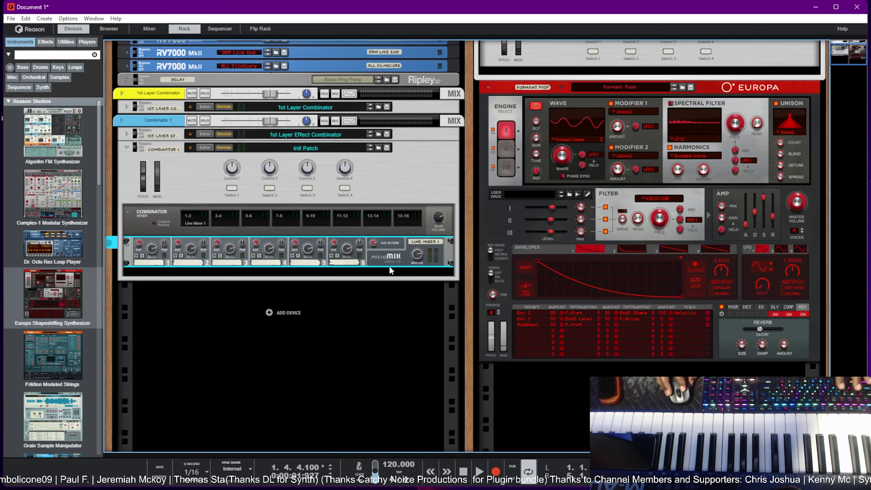
key("ctrl+d")
key("ctrl+d")
key("ctrl+d")
key("ctrl+d")
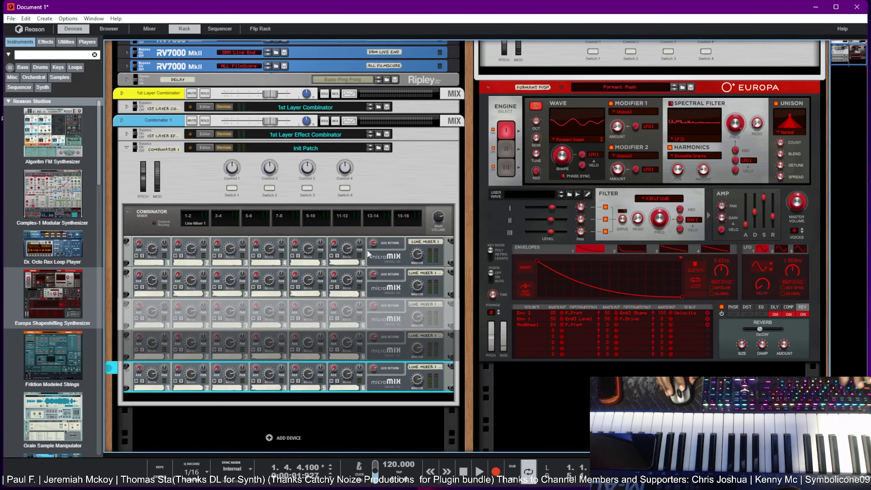
- Cable the master outputs of the six duplicated line mixers to the Combinator mixer's inputs 3 to 14
key("Tab")
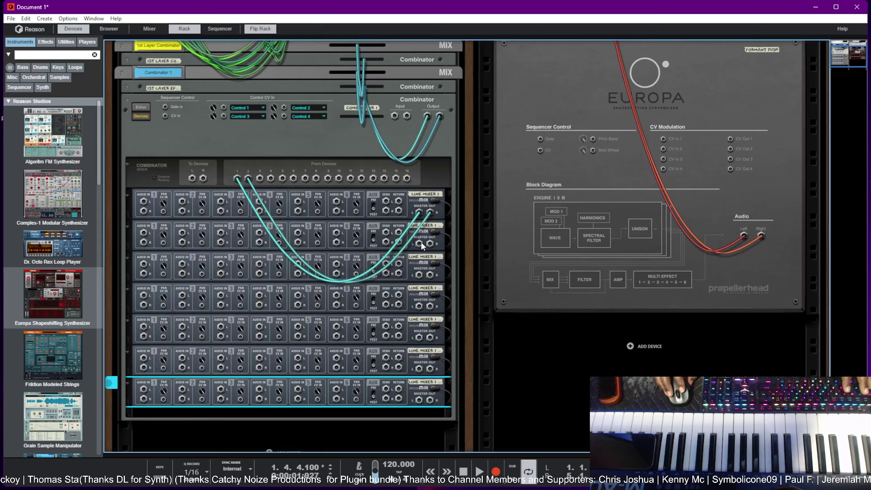
right_click(421, 241)
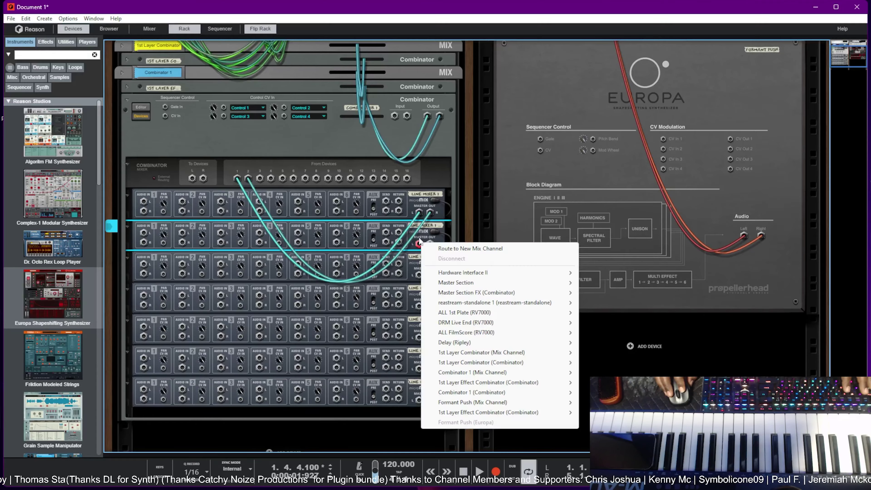
left_click(417, 244)
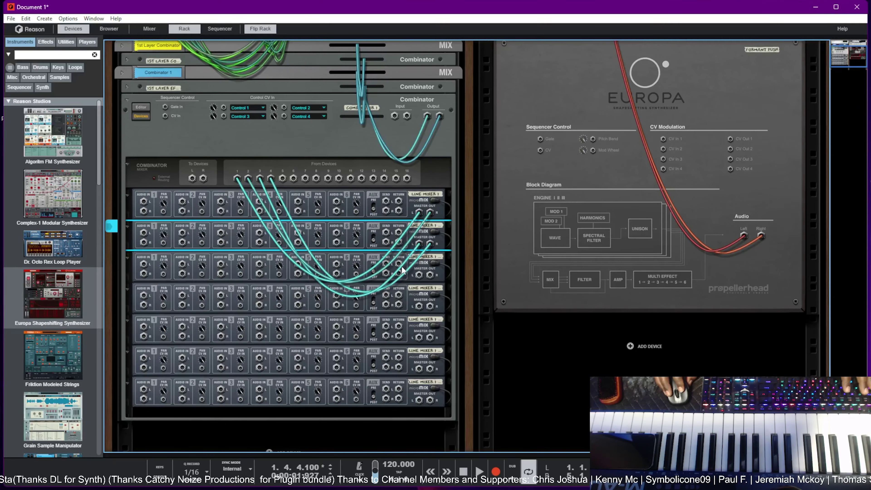
left_click_drag(418, 274, 282, 178)
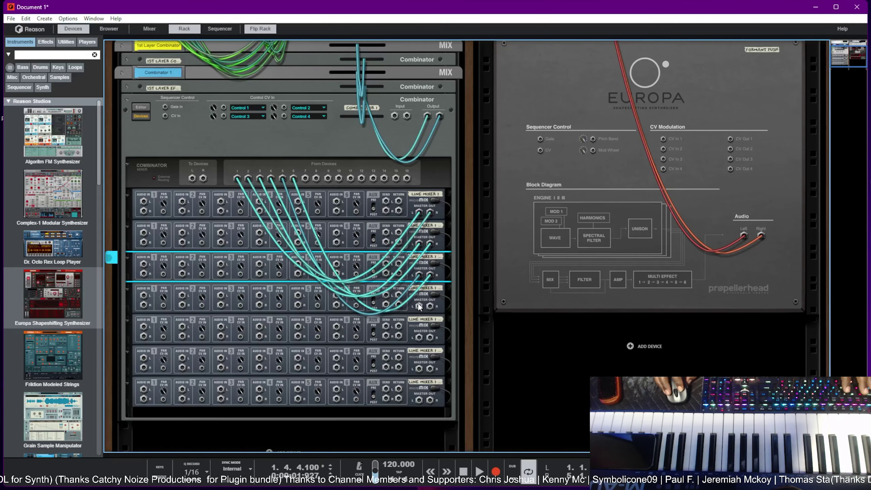
left_click_drag(419, 306, 305, 179)
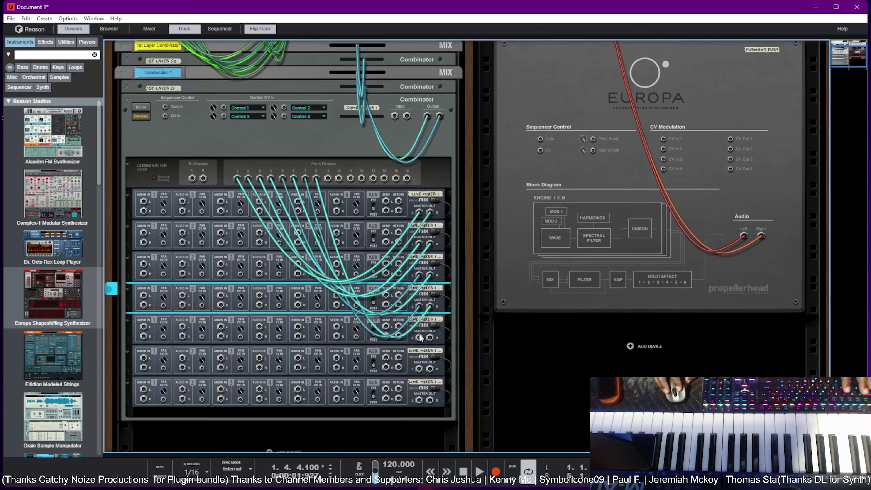
left_click_drag(419, 338, 327, 178)
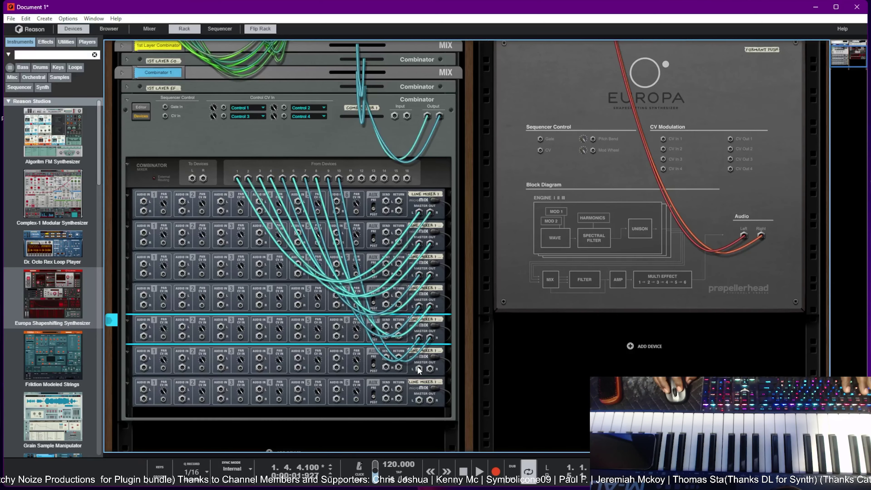
left_click_drag(418, 368, 350, 178)
left_click_drag(419, 399, 374, 178)
key("Tab")
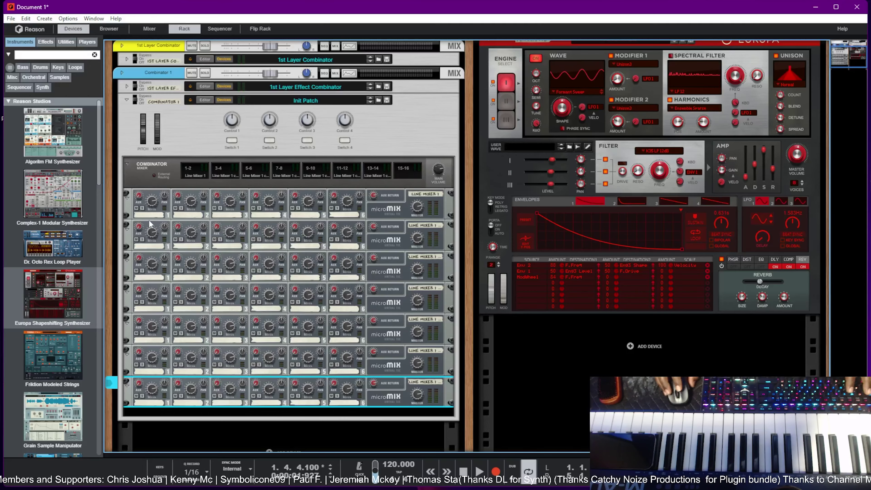
left_click(403, 216)
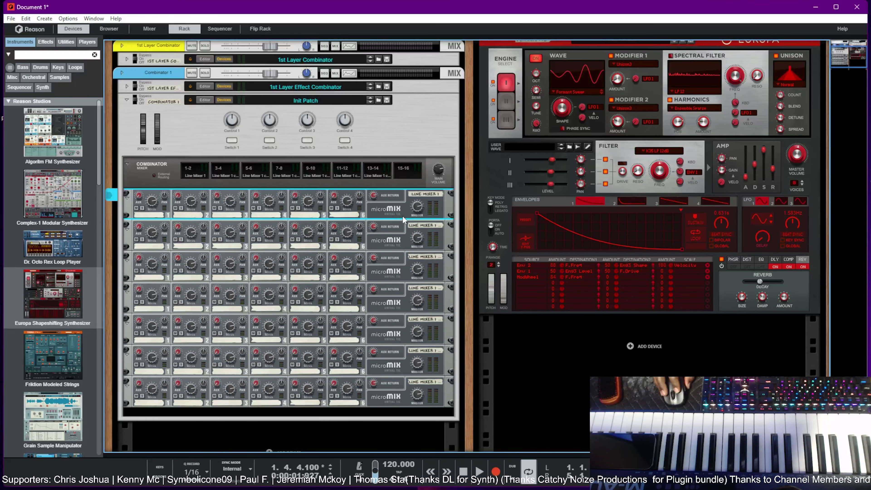
scroll(45, 256, "down", 1)
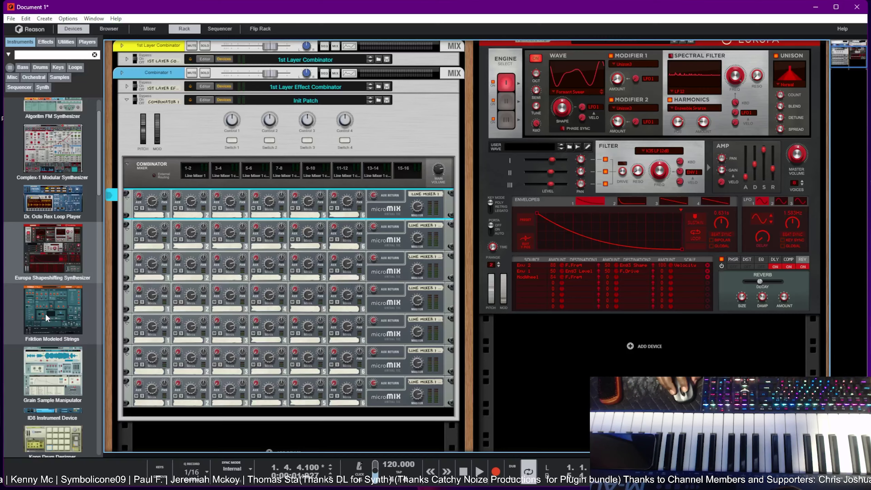
scroll(152, 316, "down", 2)
scroll(161, 294, "up", 2)
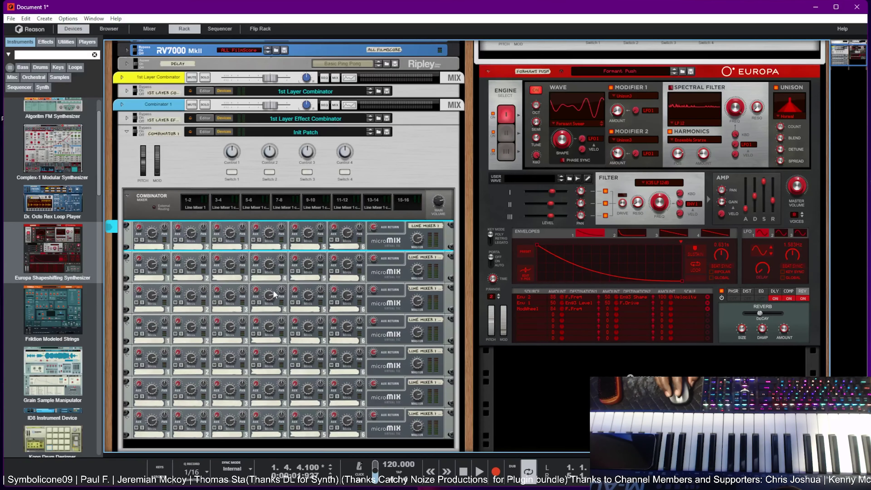
scroll(373, 272, "down", 1)
left_click(383, 228)
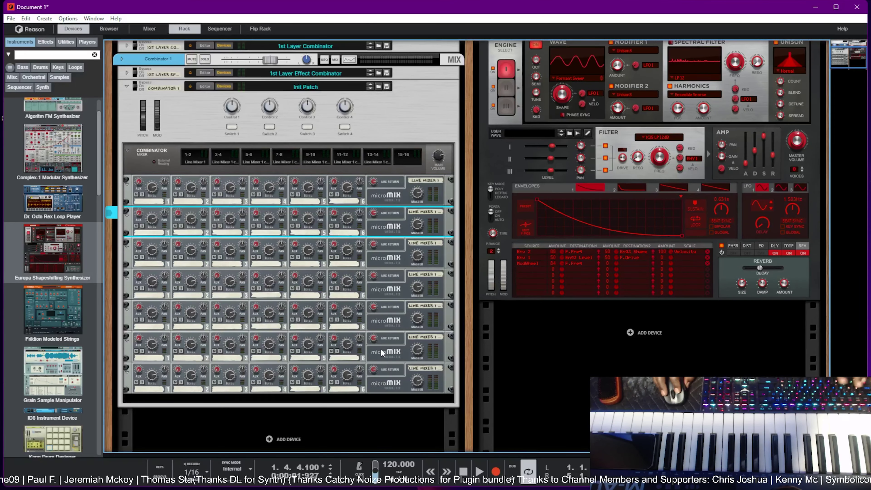
- Delete the six duplicated line mixers from the new Combinator, keeping only Line Mixer 1
left_click(381, 376, "shift")
key("Delete")
key("Return")
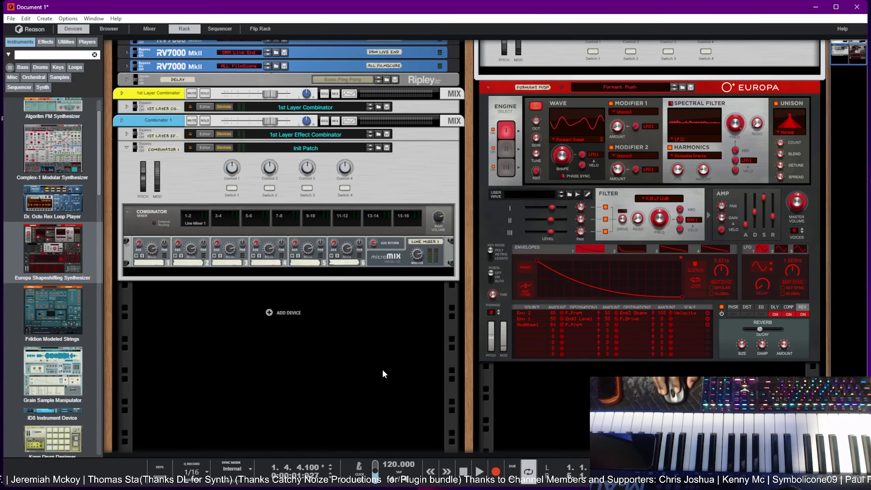
- Add six NN-XT Advanced Samplers below Line Mixer 1 inside the new Combinator
scroll(62, 284, "down", 7)
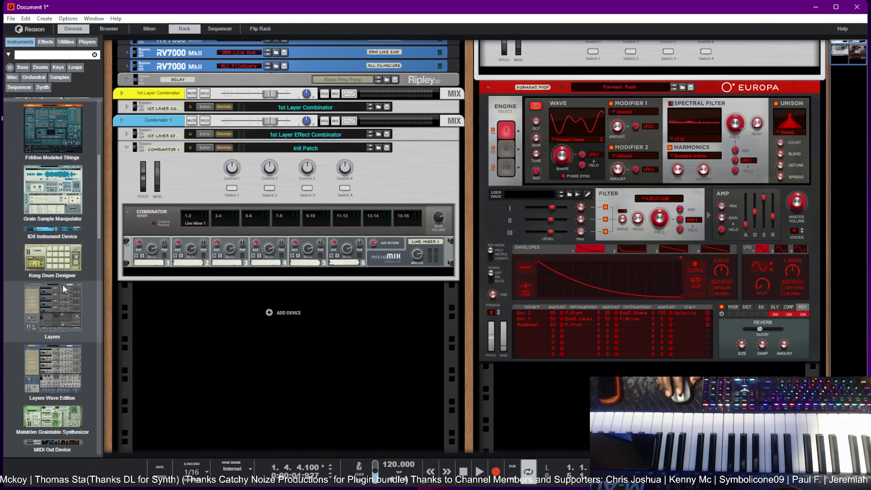
scroll(63, 284, "down", 4)
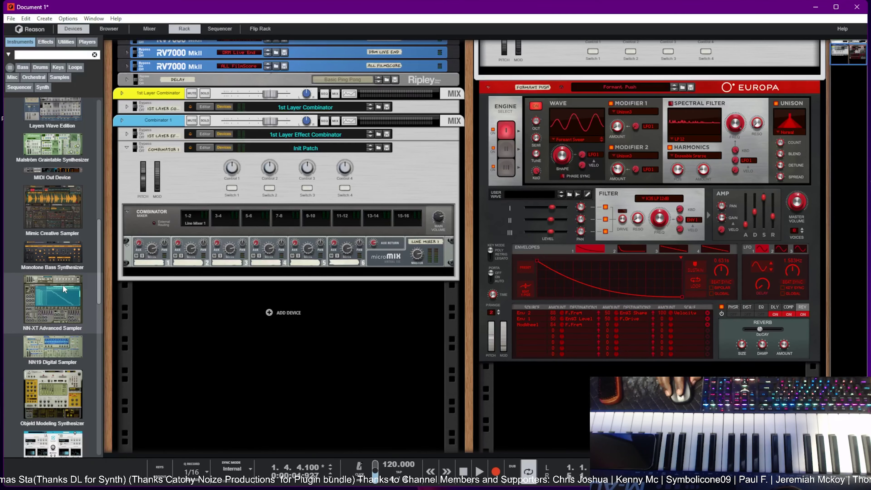
mouse_move(63, 284)
left_mouse_down()
mouse_move(154, 291)
mouse_move(223, 274)
mouse_move(89, 290)
mouse_move(220, 275)
mouse_move(234, 265)
left_mouse_up()
key("ctrl+z")
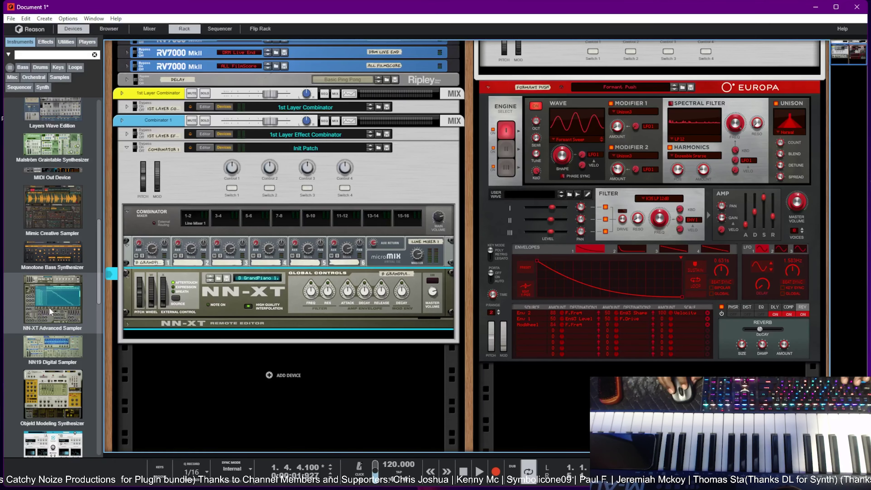
left_click_drag(52, 312, 175, 272)
left_click_drag(70, 312, 300, 273)
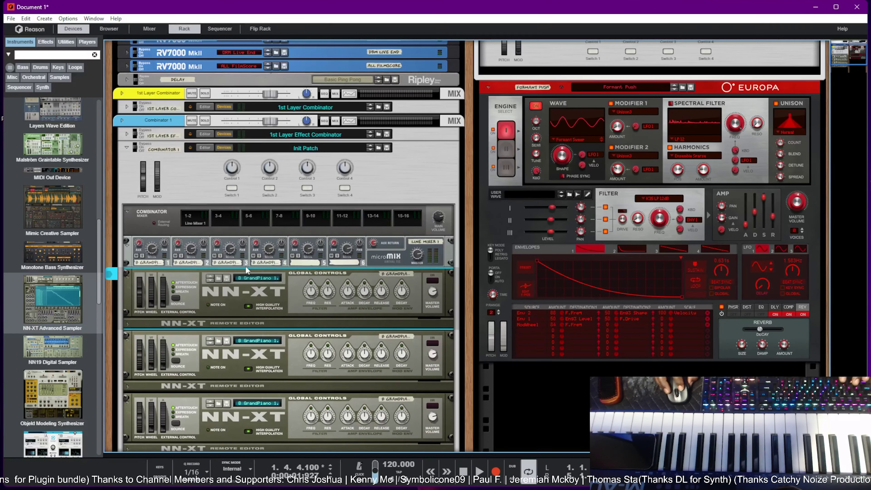
left_click_drag(55, 308, 329, 268)
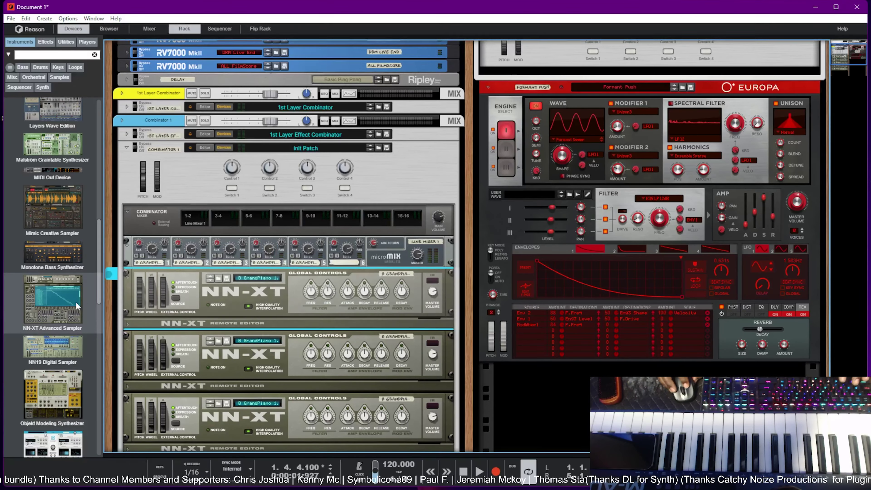
left_click_drag(56, 307, 290, 267)
scroll(290, 268, "down", 3)
scroll(302, 267, "down", 3)
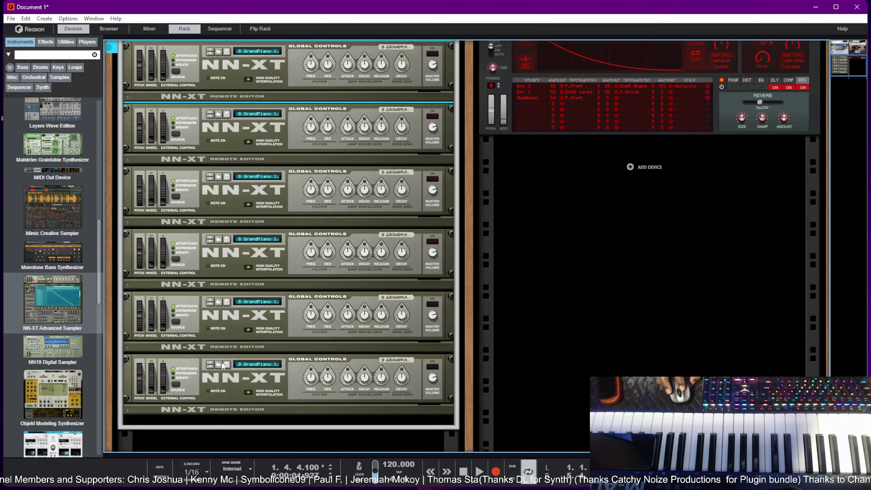
- Browse instrument patches for the lowest NN-XT in the Orkester Sound Bank's Strings folder and move the browser clear of the samplers
left_click(221, 364)
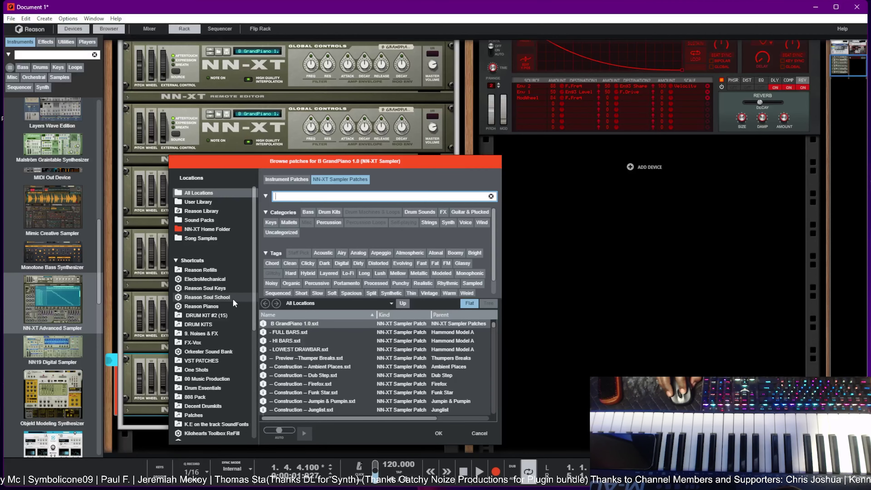
left_click(297, 180)
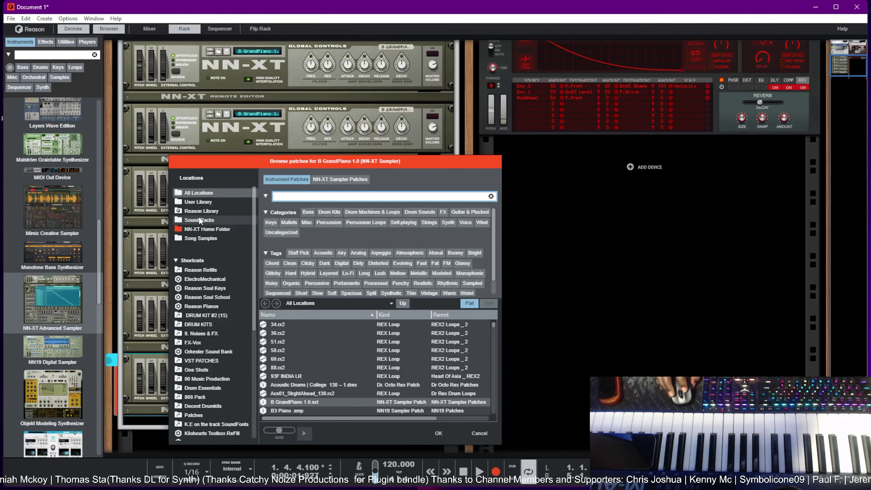
left_click(197, 209)
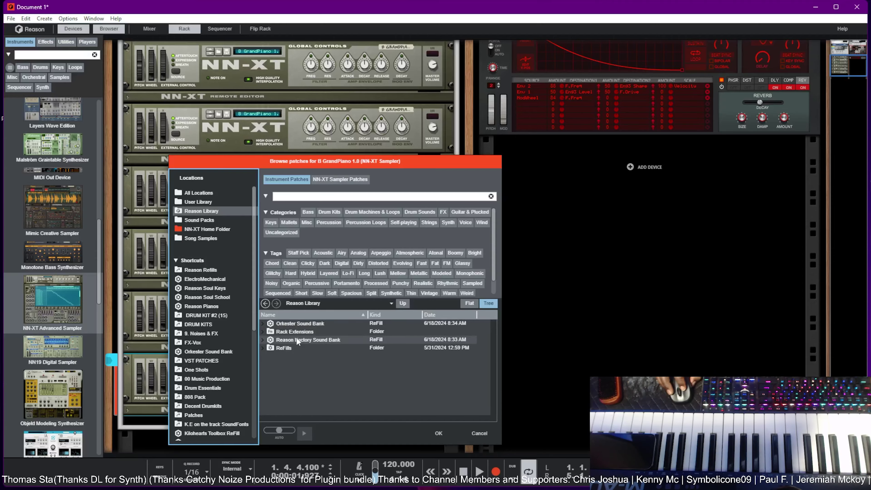
double_click(304, 324)
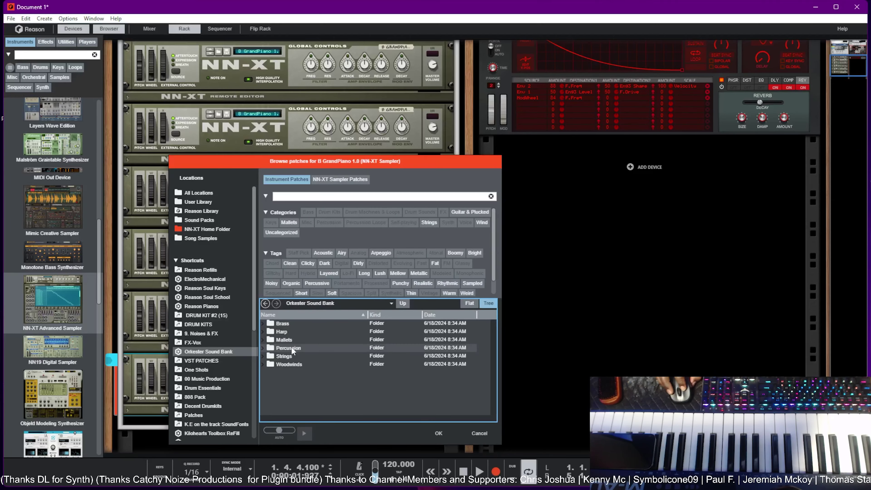
double_click(288, 354)
left_click_drag(356, 161, 689, 86)
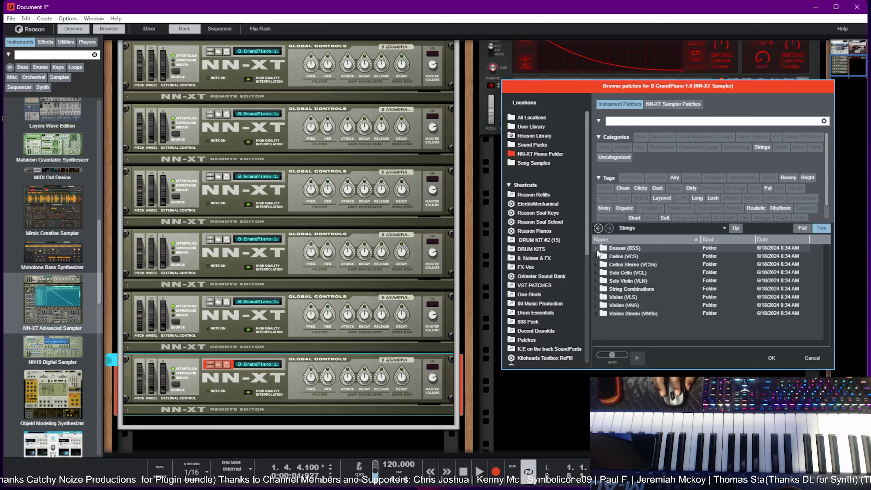
- Load the BSS Col Legno patch into the lowest NN-XT and VCSs Long f lite into the one above it
left_click(597, 250)
left_click_drag(631, 264, 313, 363)
left_click(597, 247)
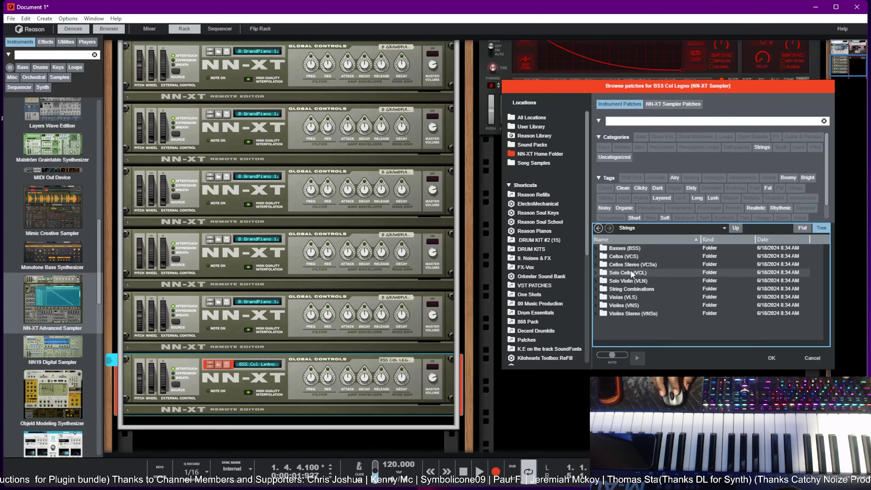
left_click(596, 264)
left_click(634, 284)
left_click_drag(635, 284, 298, 310)
left_click(596, 265)
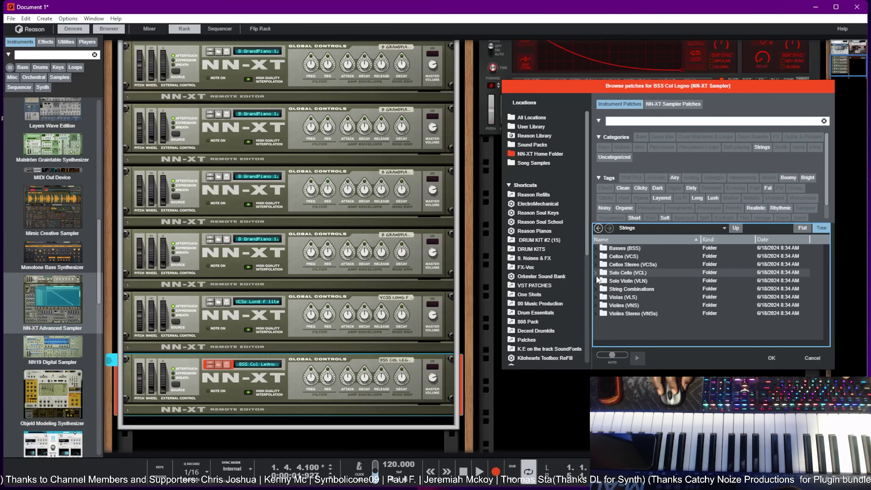
- Load the solo cello patch VCL Long mp into the fourth NN-XT and the solo violin patch VLN Long into the third
left_click(596, 273)
left_click_drag(634, 321, 422, 248)
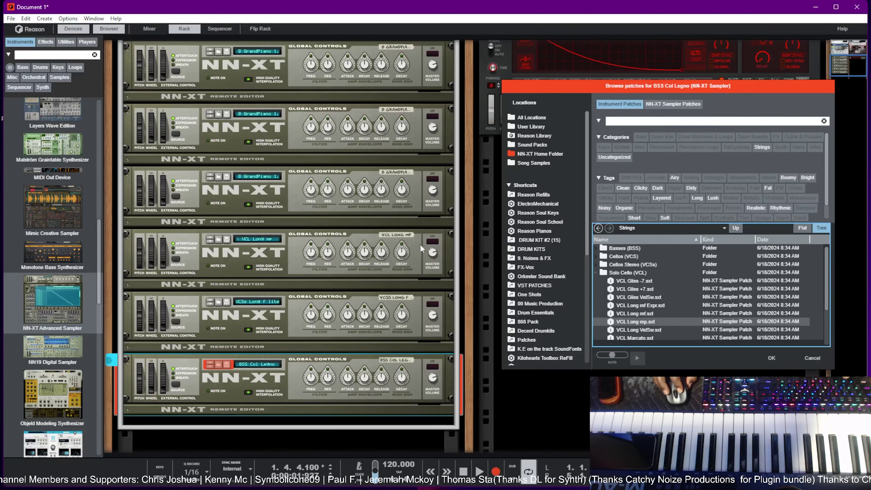
left_click(596, 272)
left_click(596, 280)
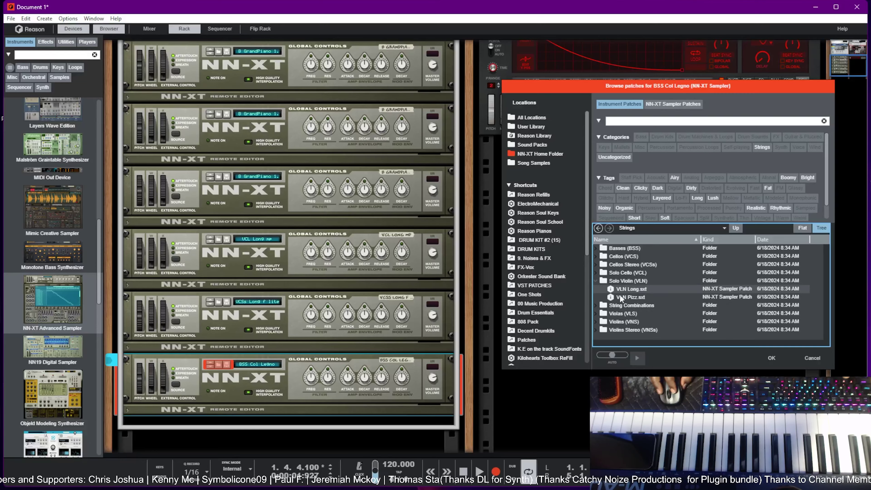
left_click_drag(630, 289, 288, 192)
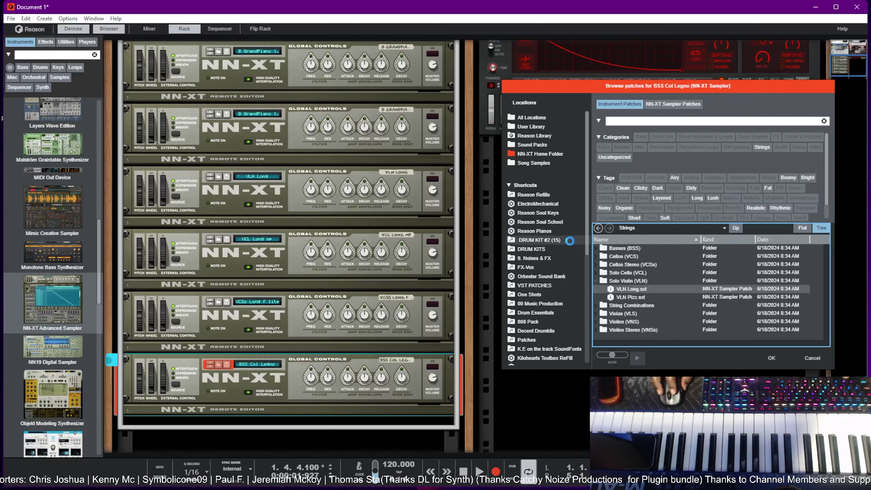
left_click(595, 281)
- Load the string combination VCS-BSS f into the second NN-XT and the stereo violins patch VNSs Long f into the first
left_click(595, 289)
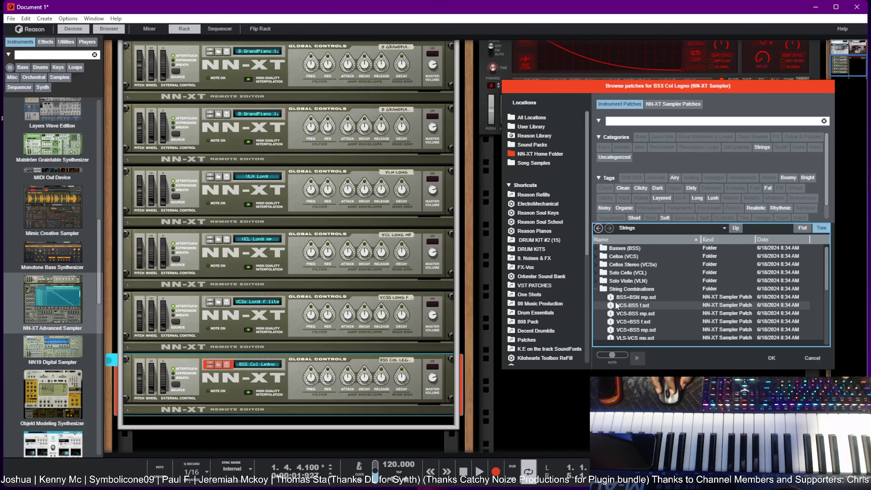
left_click_drag(625, 307, 288, 134)
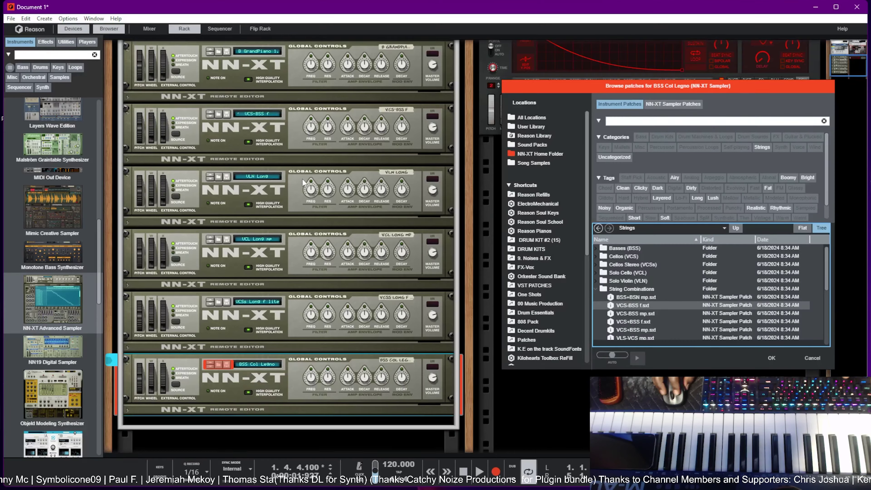
scroll(449, 223, "up", 3)
left_click(596, 289)
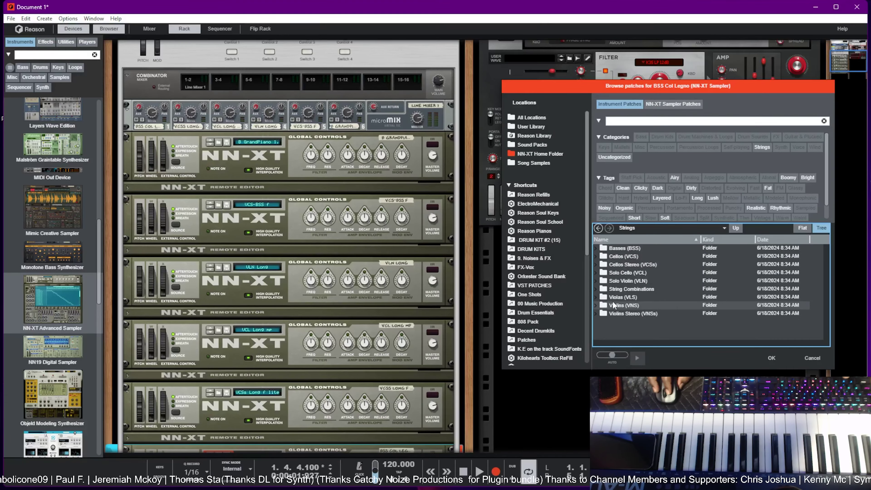
left_click(597, 313)
scroll(634, 309, "down", 3)
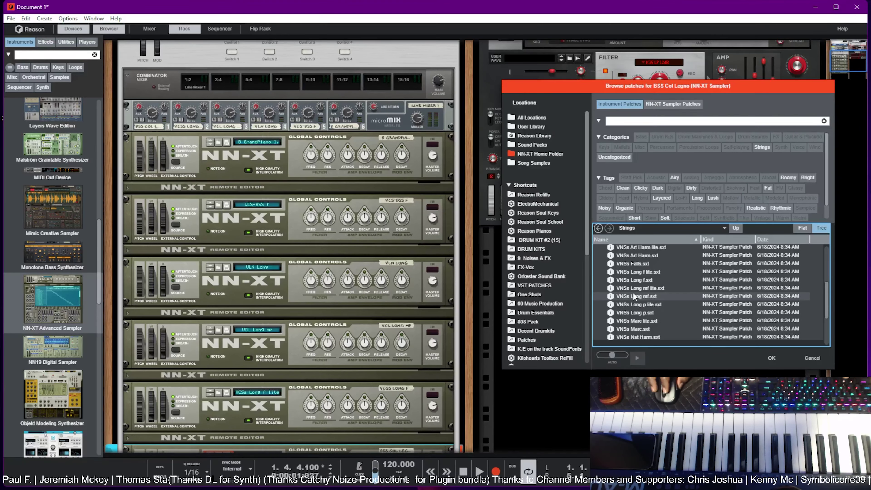
left_click_drag(636, 283, 288, 192)
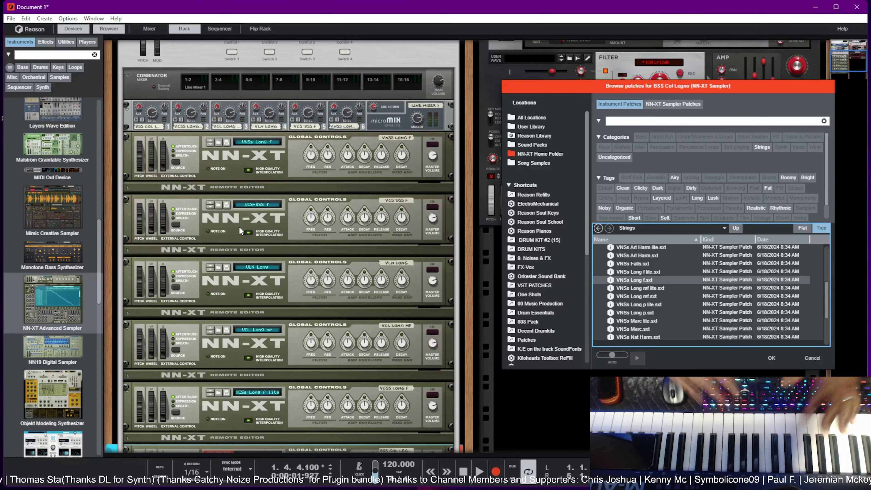
- Adjust the channel pans on Line Mixer 1 to spread the string samplers across the stereo field
scroll(137, 130, "up", 5)
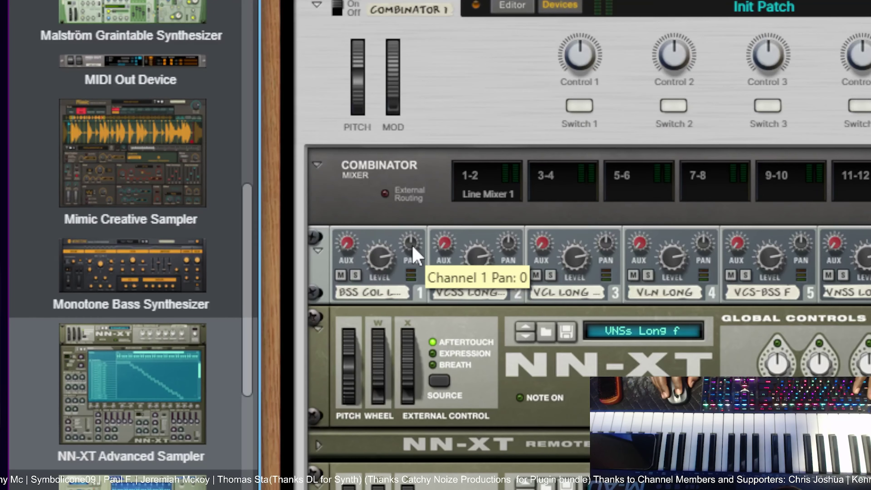
left_click_drag(413, 254, 426, 445)
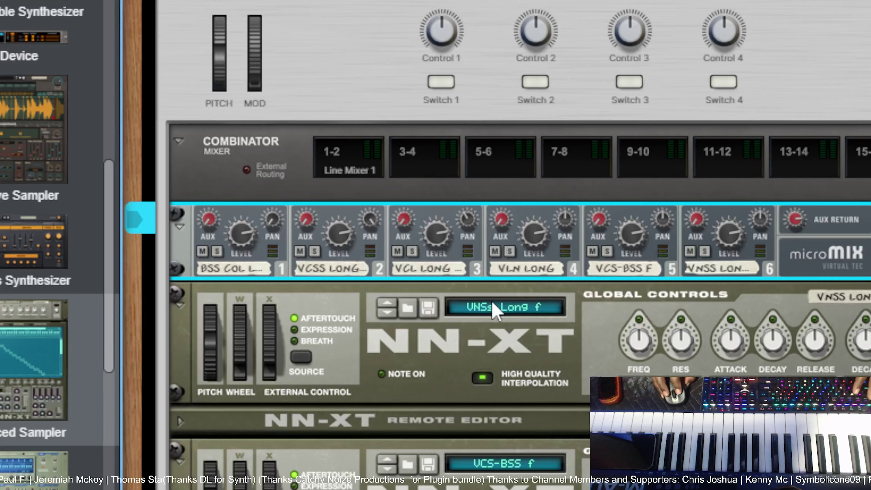
left_click_drag(492, 302, 539, 394)
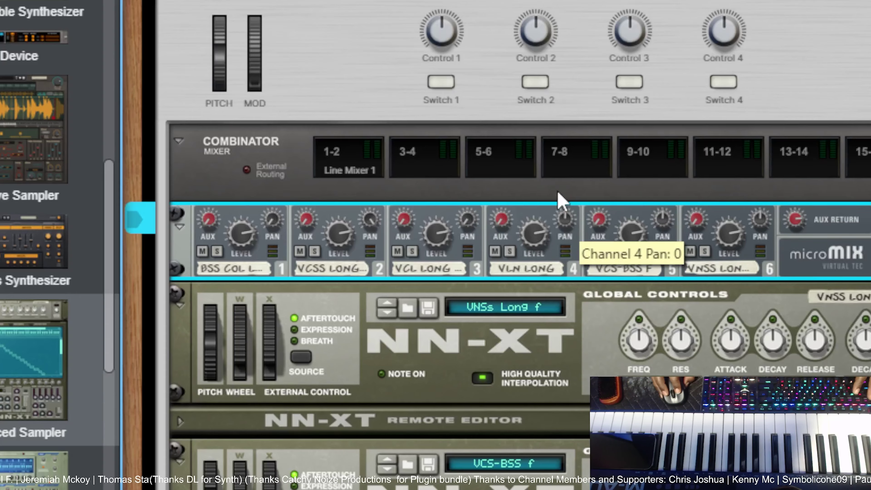
left_click_drag(568, 225, 601, 313)
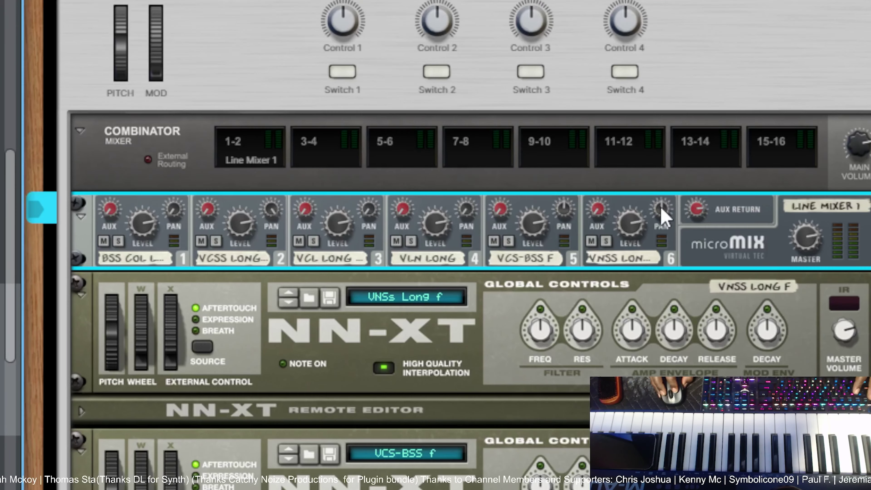
left_click_drag(660, 208, 682, 28)
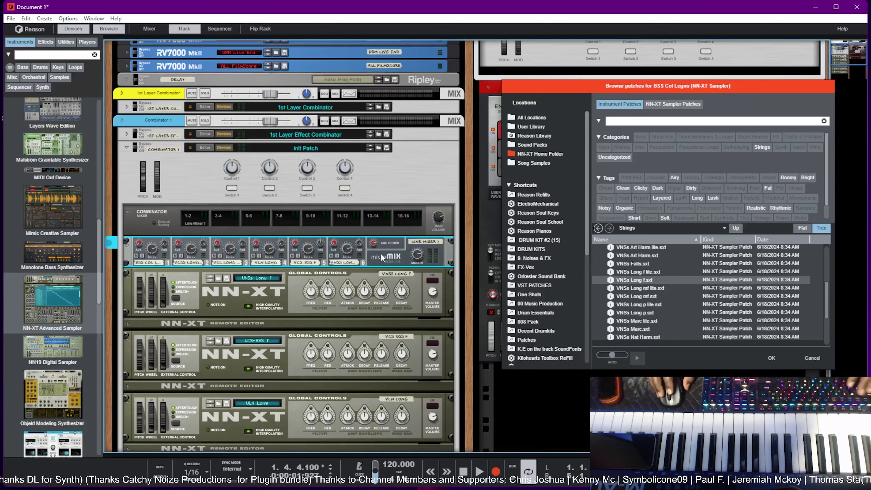
- Add an RV7000 MkII Reverb to Line Mixer 1 and check its aux send and return cabling on the rear
right_click(381, 255)
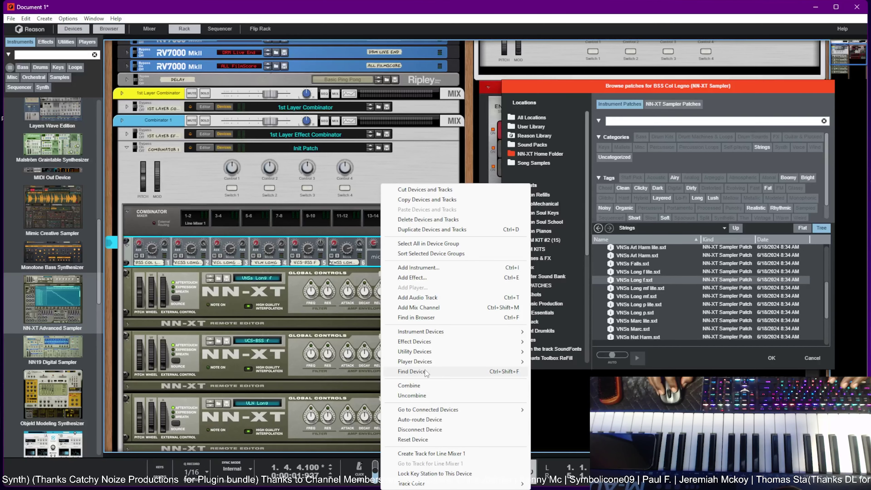
mouse_move(416, 343)
mouse_move(589, 202)
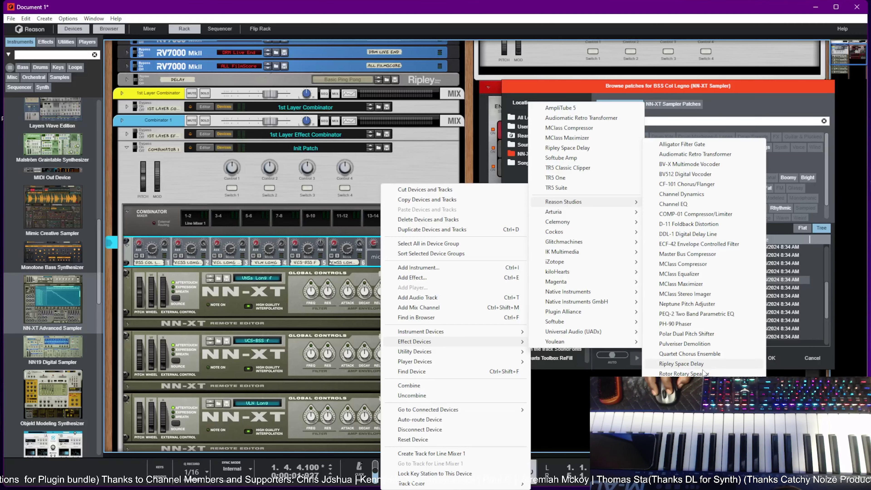
left_click(680, 394)
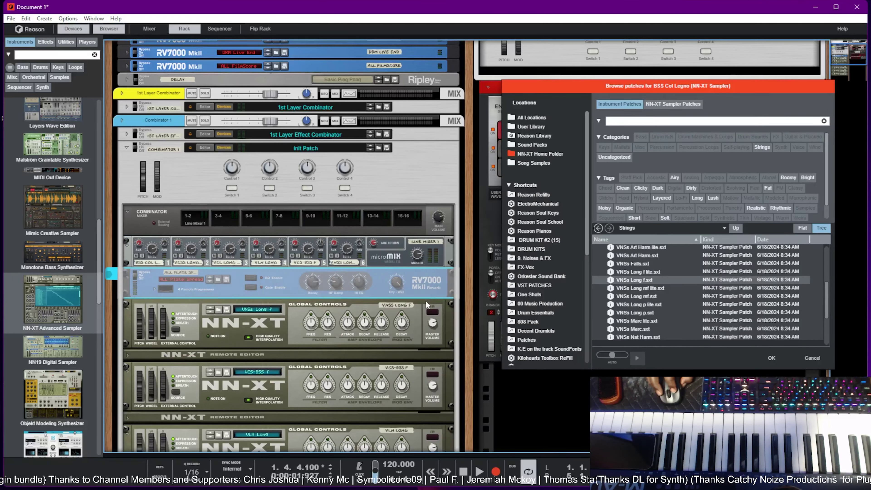
key("Tab")
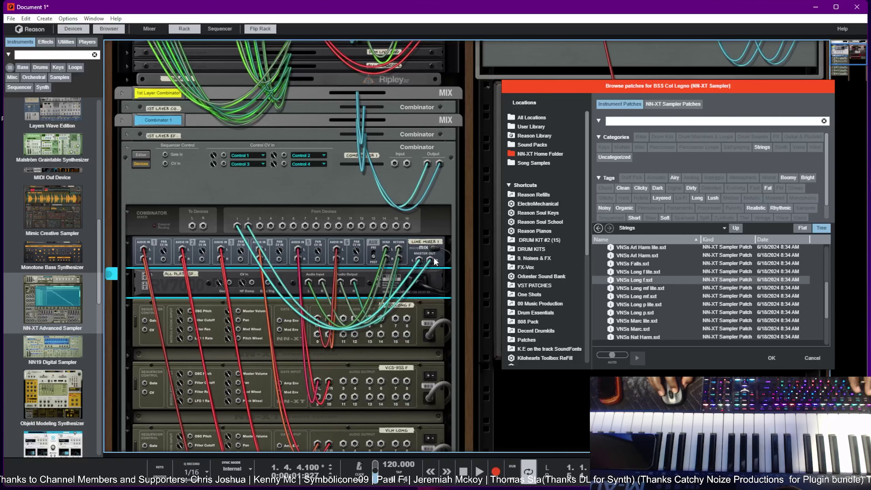
key("Tab")
- Examine how the NN-XT samplers and the reverb are cabled into Line Mixer 1 on the rear of the rack
left_click(147, 250)
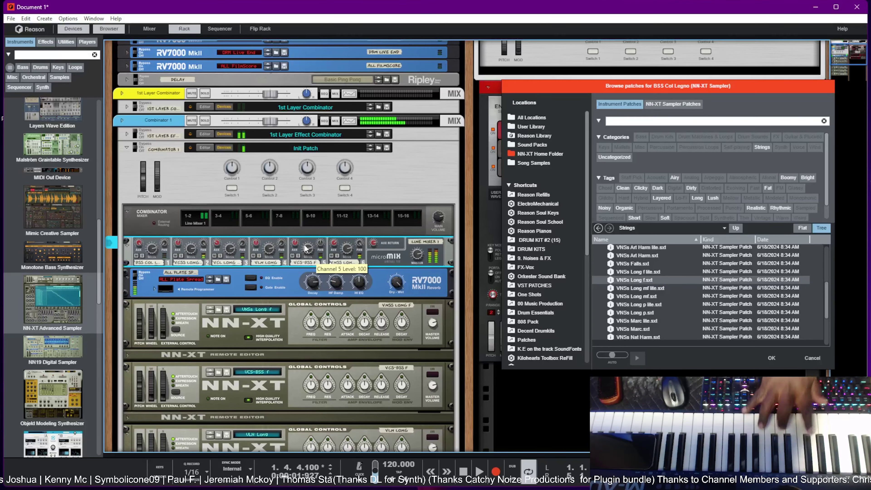
scroll(306, 248, "down", 3)
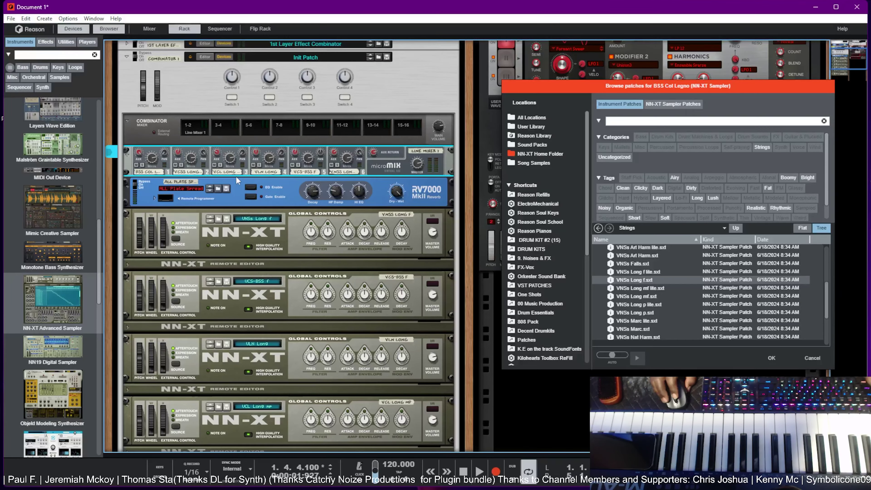
key("Tab")
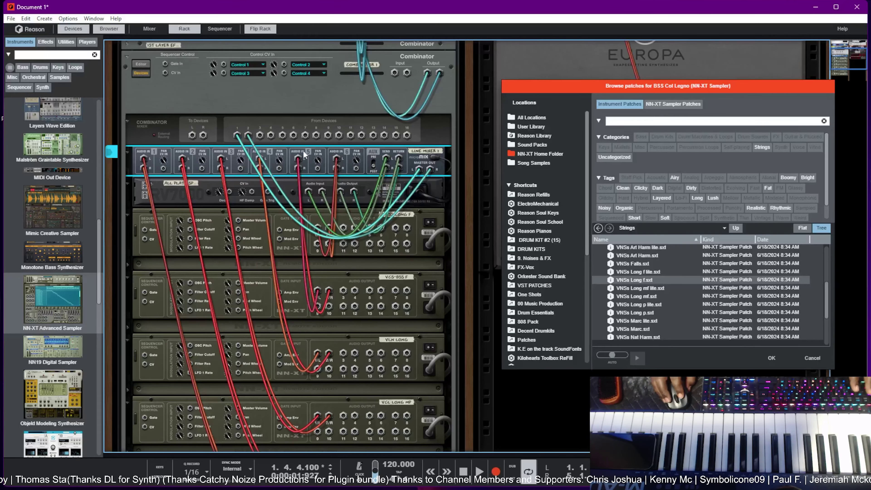
key("Tab")
key("Tab")
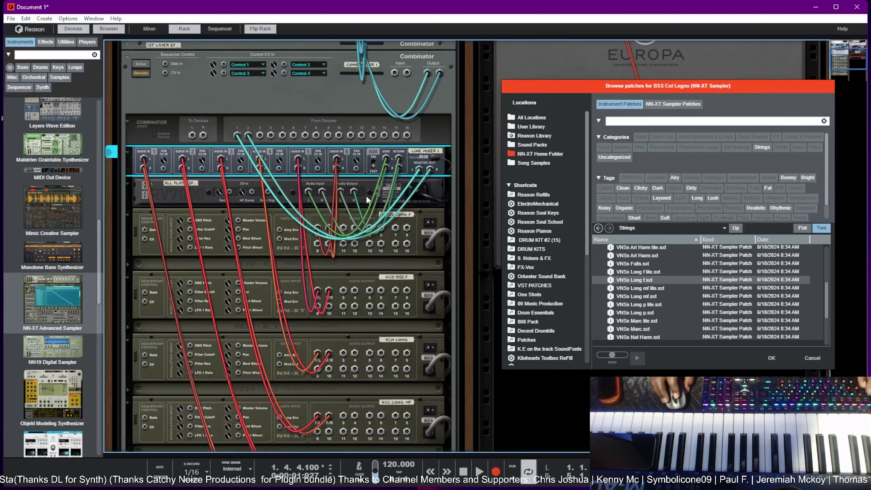
- Save the string Combinator's patch in the User Library as 2nd Layer Combinator
scroll(267, 305, "down", 5)
scroll(291, 239, "up", 5)
key("Tab")
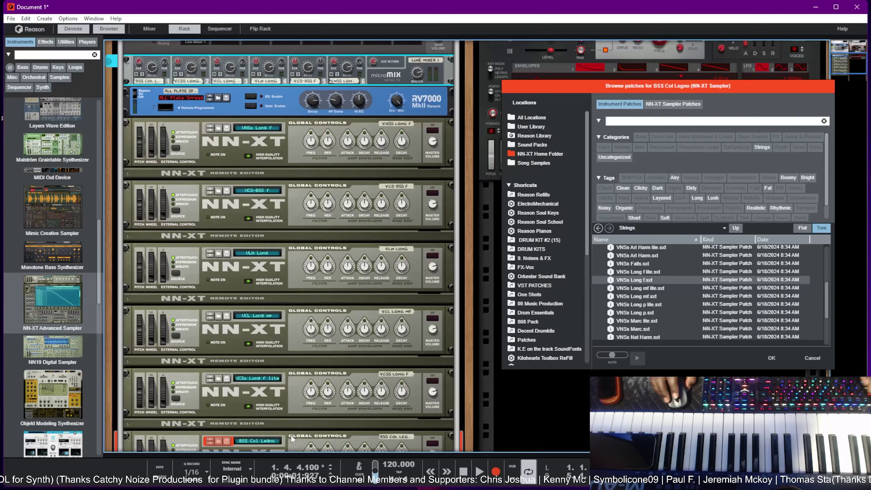
scroll(240, 316, "down", 2)
scroll(241, 317, "up", 6)
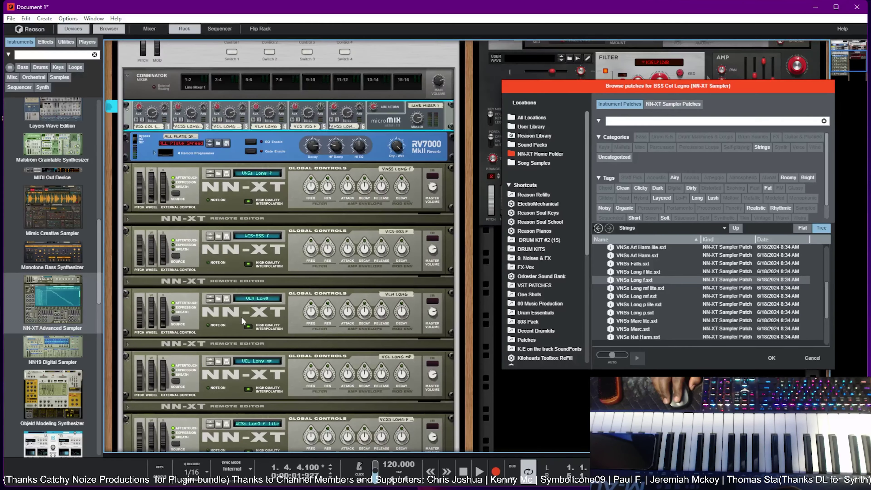
left_click(386, 194)
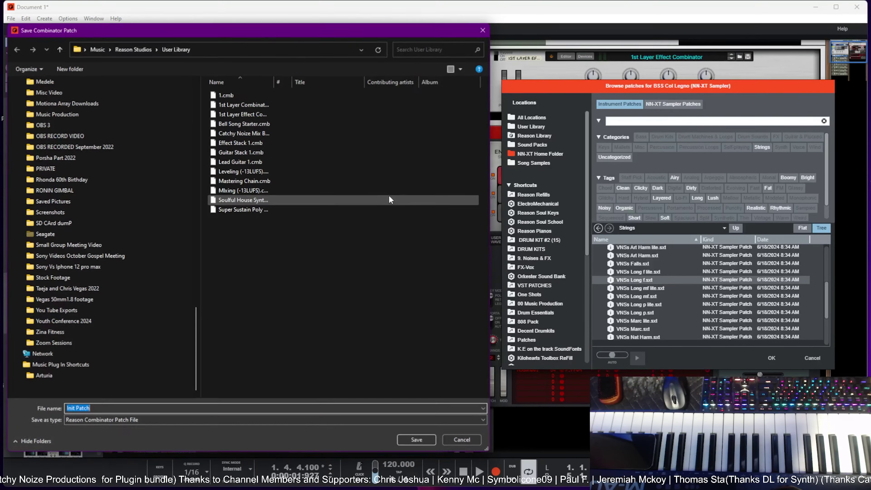
type("2nd Layer C")
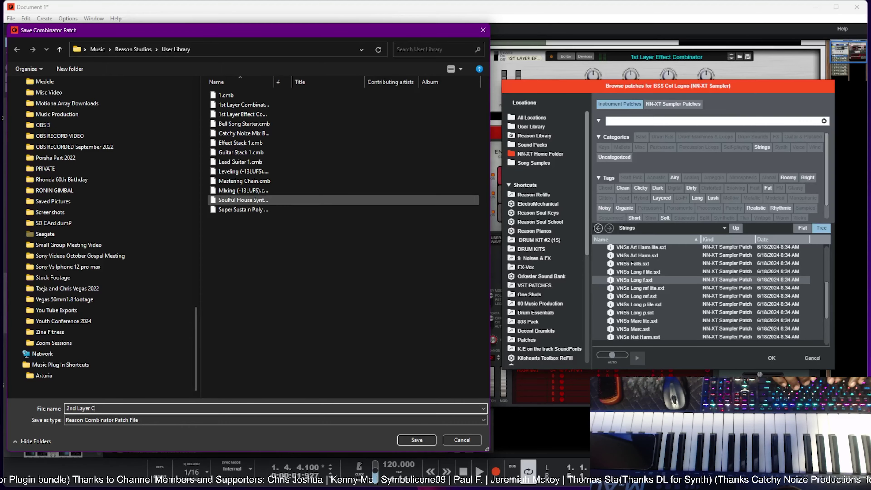
type("ombinato")
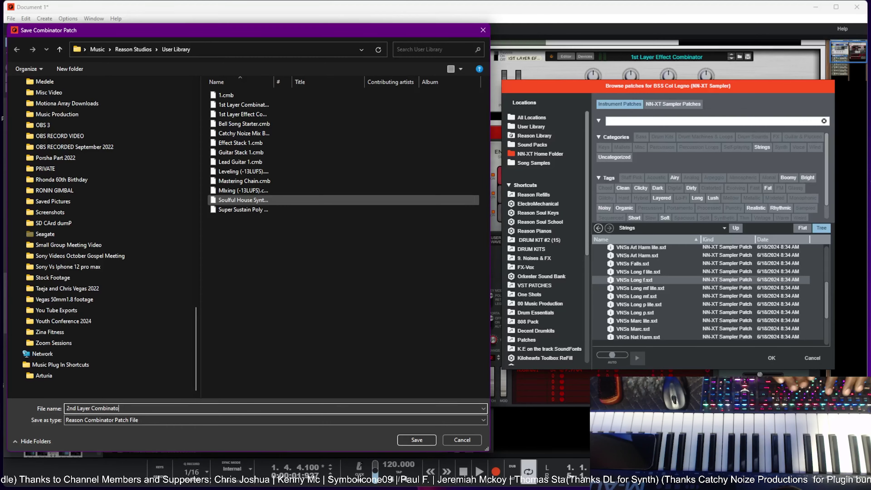
type("r")
key("Return")
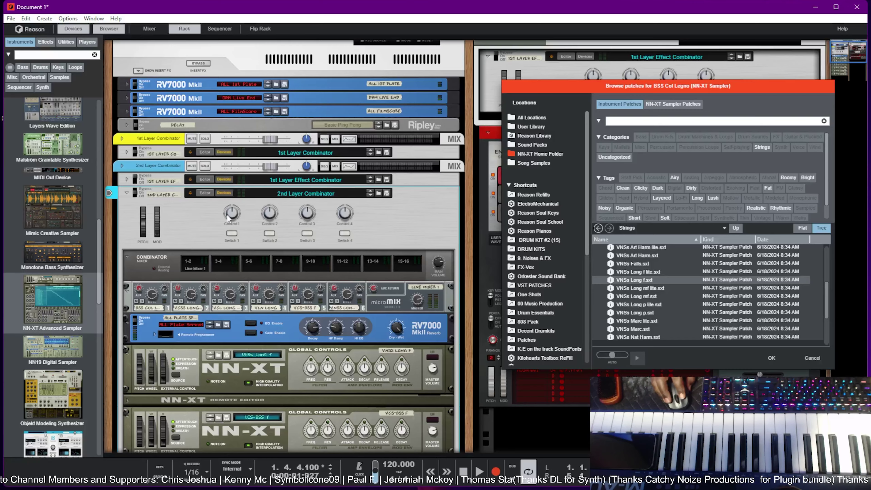
- Hide the devices inside the 2nd Layer Combinator and close the patch browser without loading a patch
left_click(226, 194)
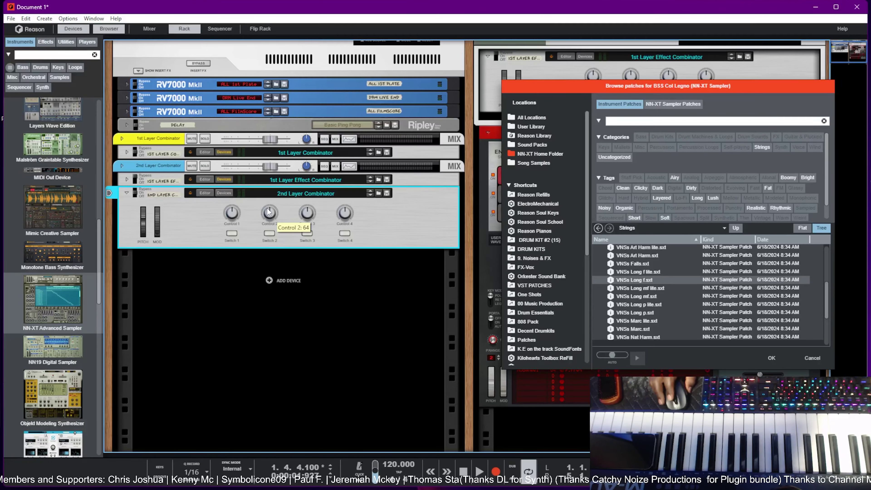
left_click(812, 358)
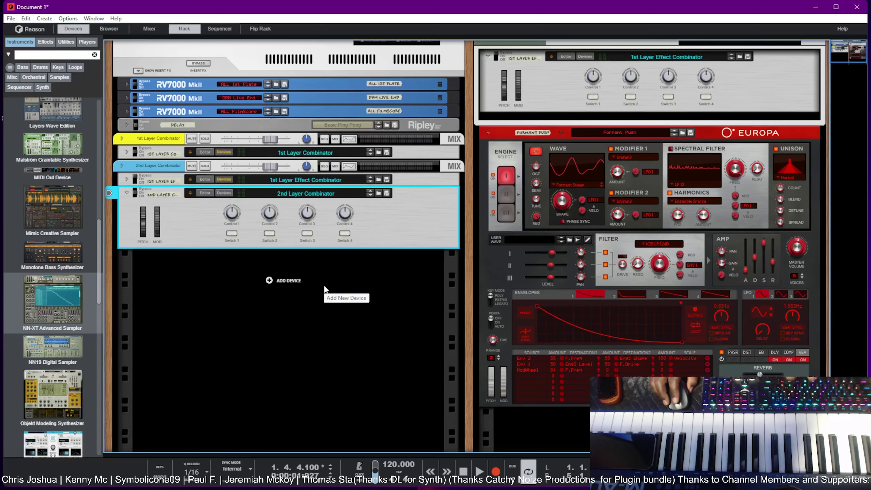
- Create a new Combinator below the 2nd Layer Combinator and add an RV7000 MkII Reverb inside it
right_click(295, 286)
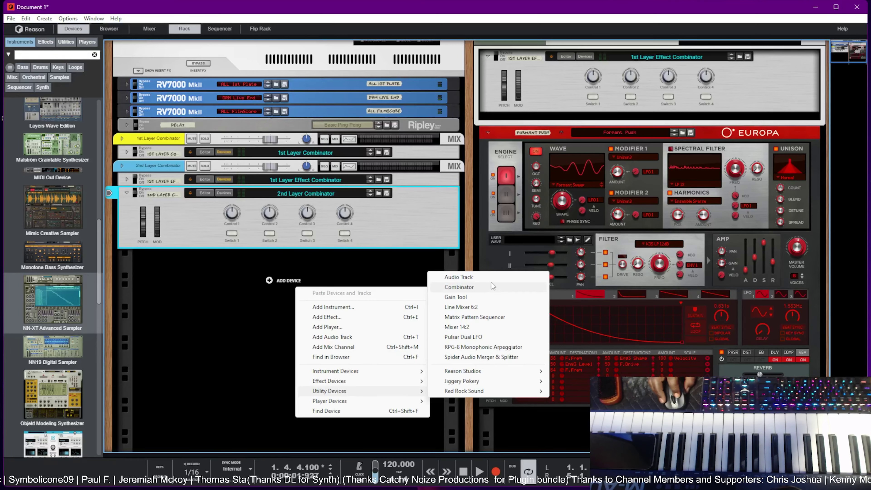
left_click(459, 287)
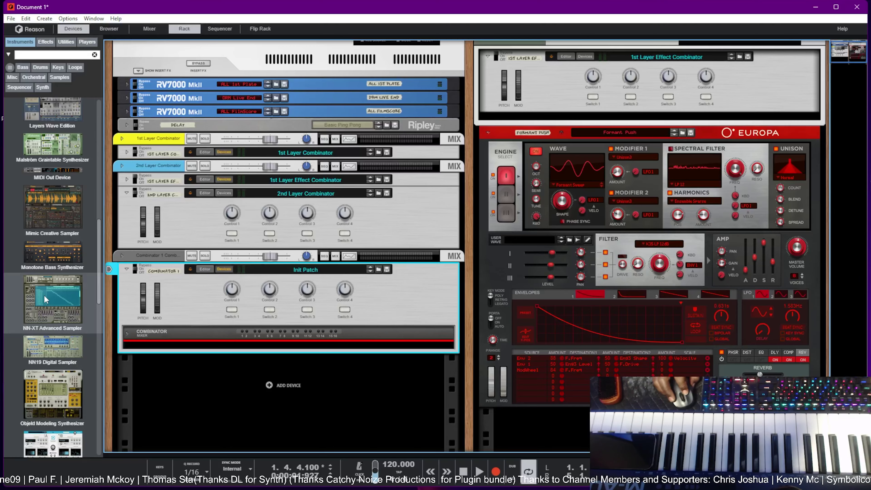
left_click(45, 41)
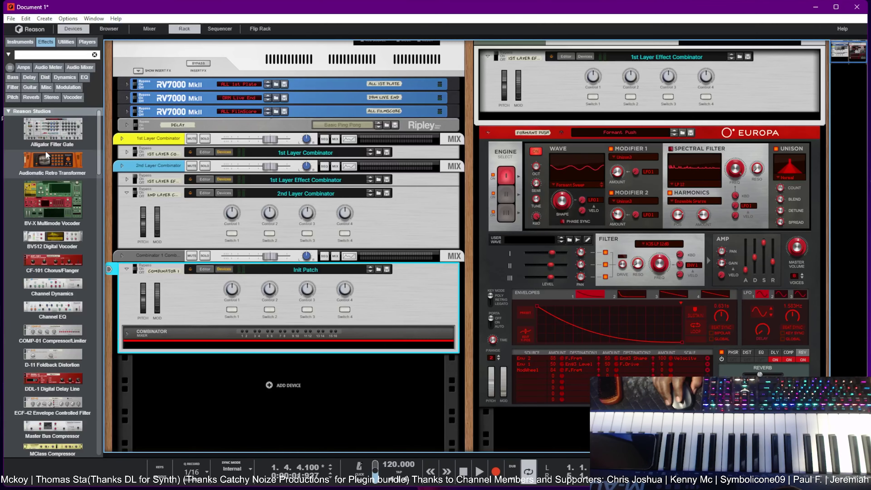
scroll(46, 171, "down", 15)
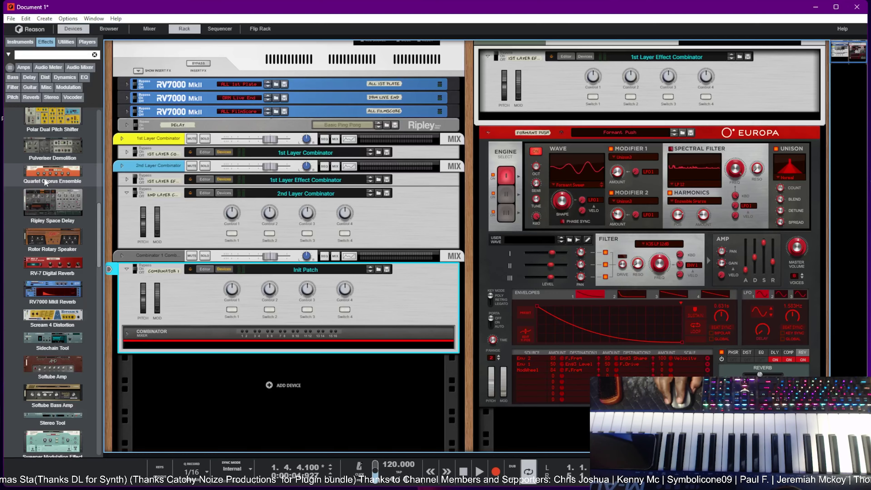
mouse_move(57, 290)
left_mouse_down()
mouse_move(204, 360)
mouse_move(262, 338)
mouse_move(355, 346)
left_mouse_up()
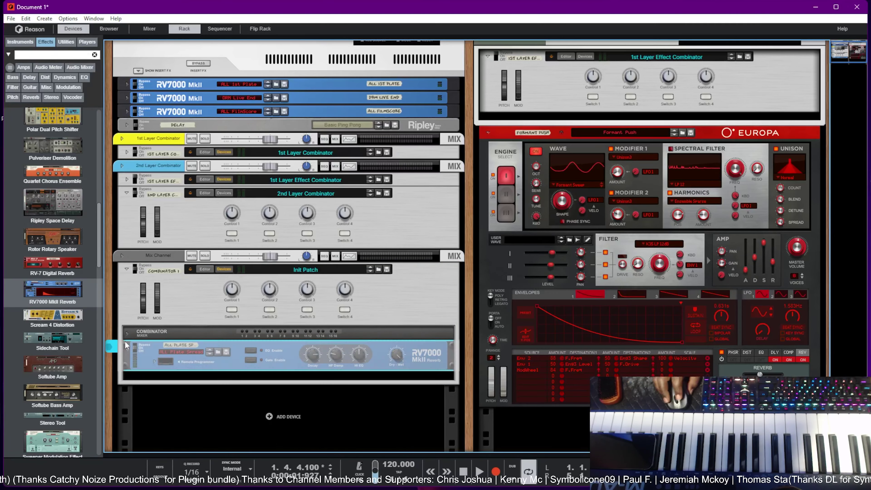
- Add a Ripley Space Delay beneath the RV7000 MkII Reverb inside the new Combinator
scroll(48, 350, "down", 3)
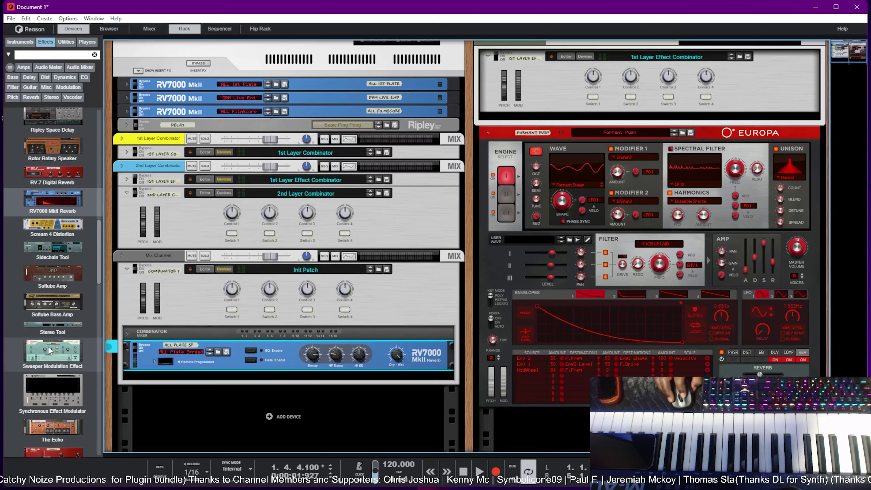
scroll(50, 350, "down", 3)
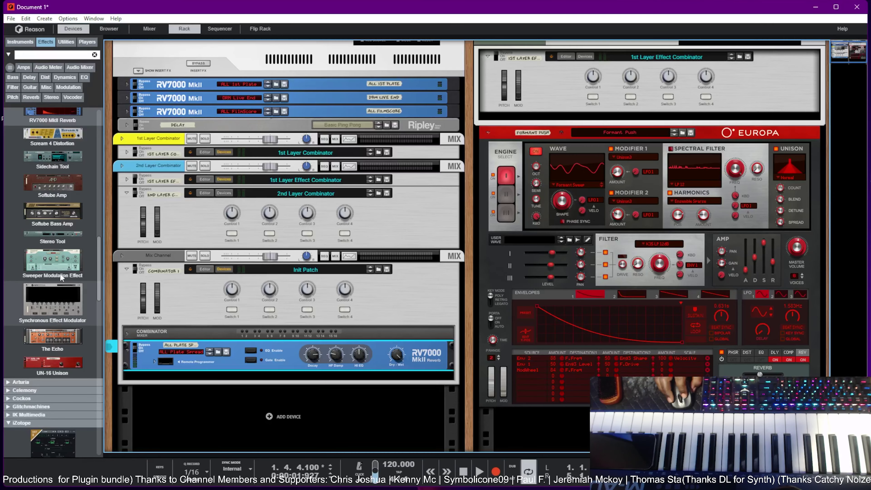
scroll(61, 167, "up", 3)
scroll(55, 150, "up", 2)
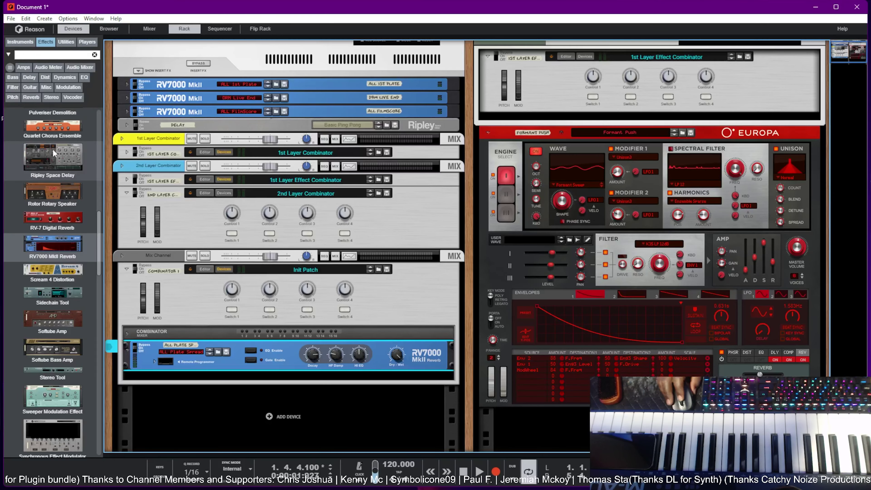
left_click_drag(54, 161, 301, 377)
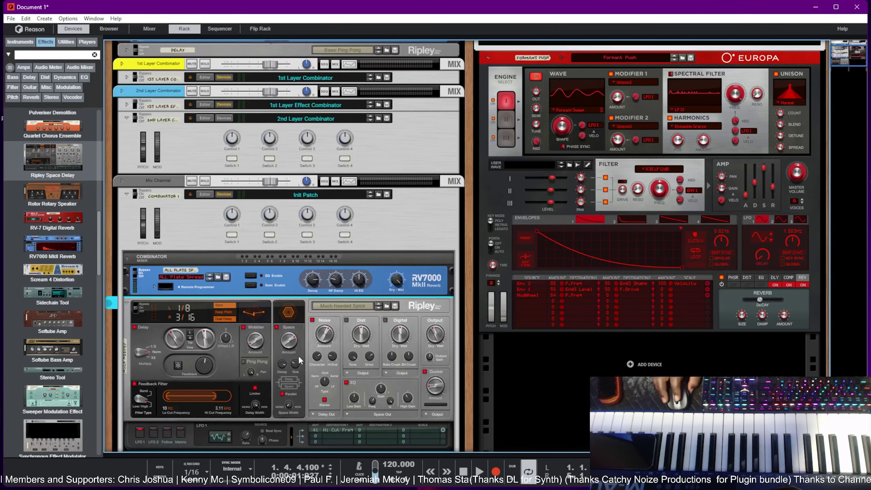
scroll(267, 345, "down", 2)
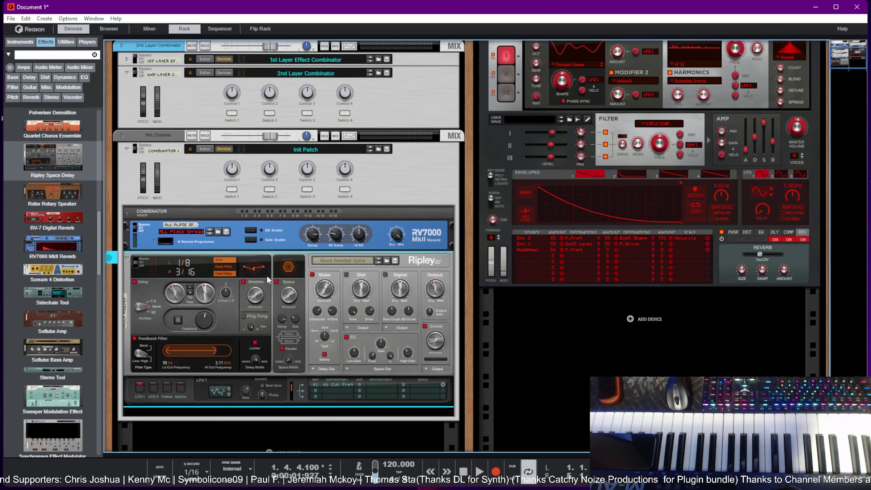
- Add a Pulsar Dual LFO beneath the Ripley Space Delay inside the new Combinator
scroll(43, 252, "up", 4)
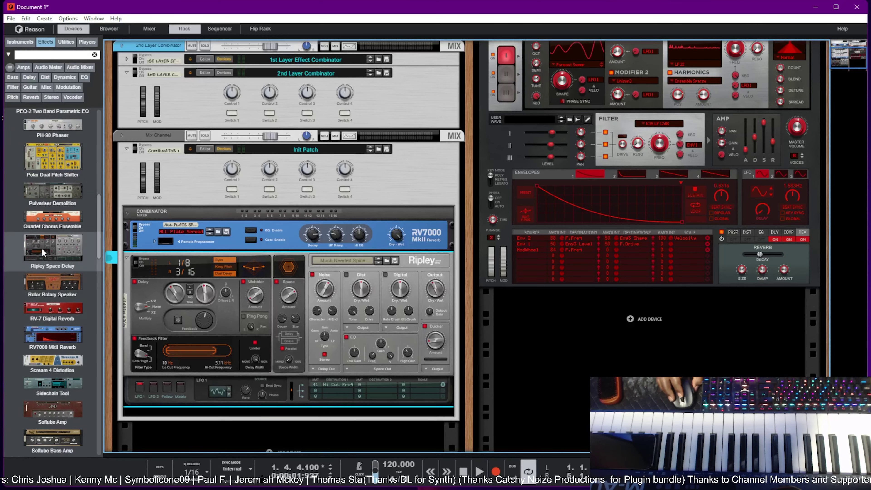
scroll(43, 252, "up", 8)
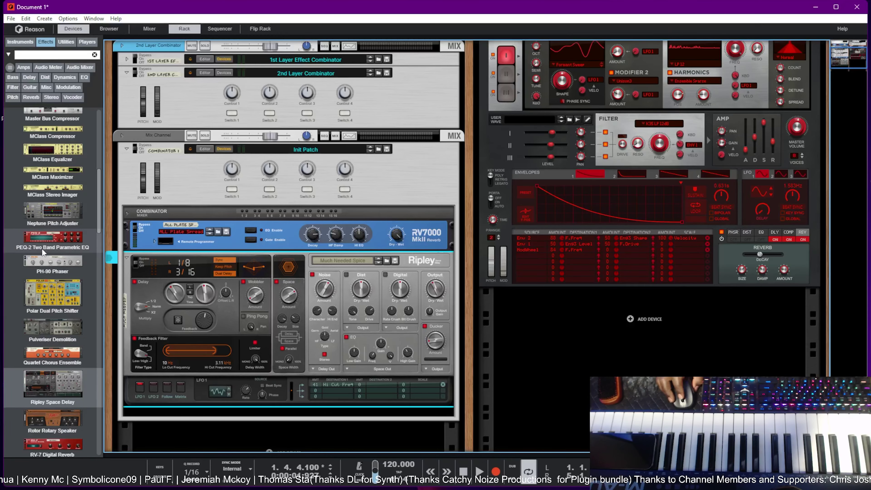
scroll(43, 253, "down", 8)
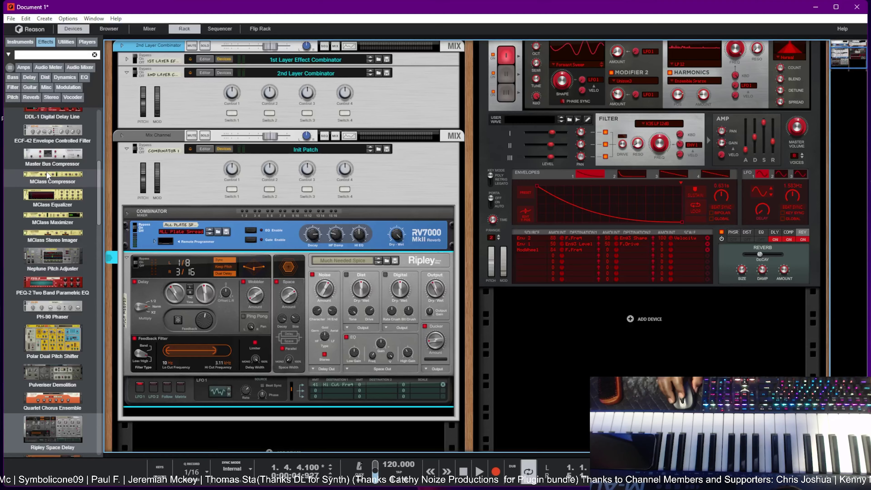
left_click(66, 41)
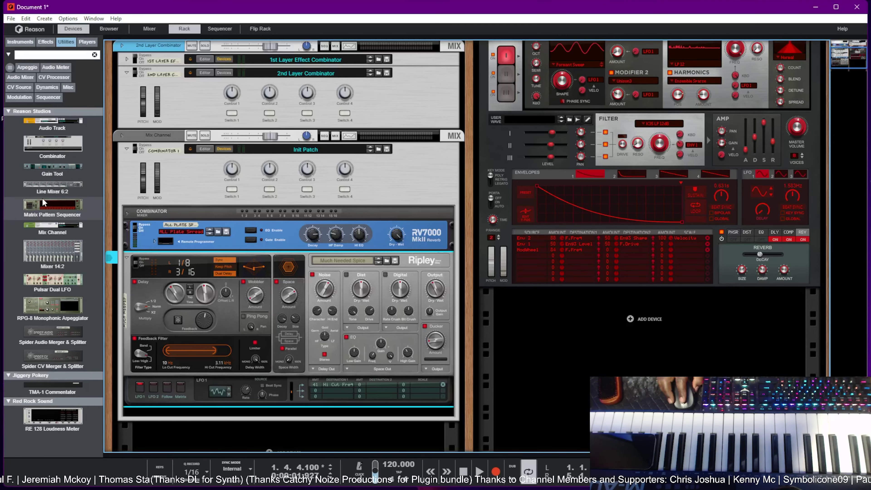
left_click_drag(52, 280, 319, 410)
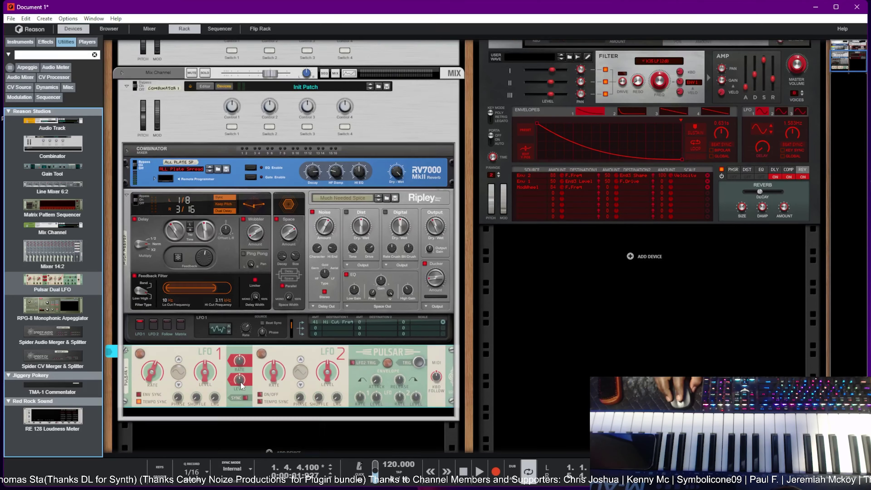
- On the rear, cable Pulsar's LFO 1 CV output to Ripley's Feedback CV input and its LFO 2 CV output to the RV7000's Decay CV input
key("Tab")
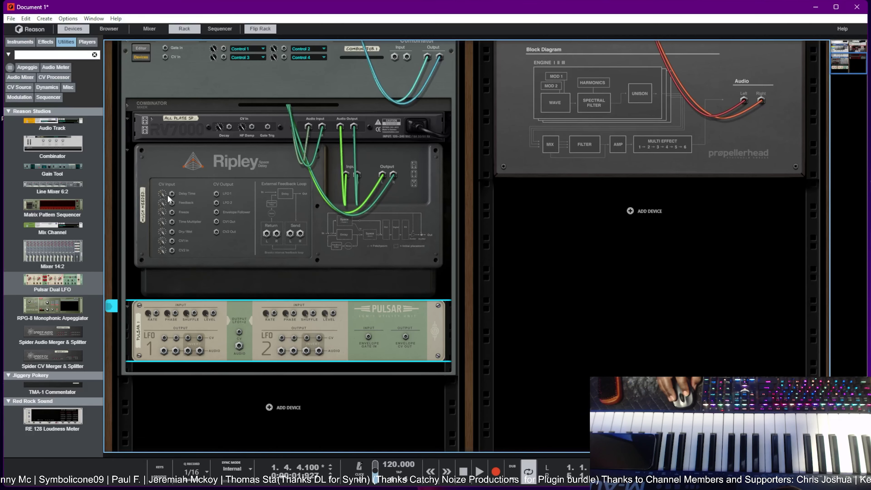
left_click_drag(173, 204, 165, 339)
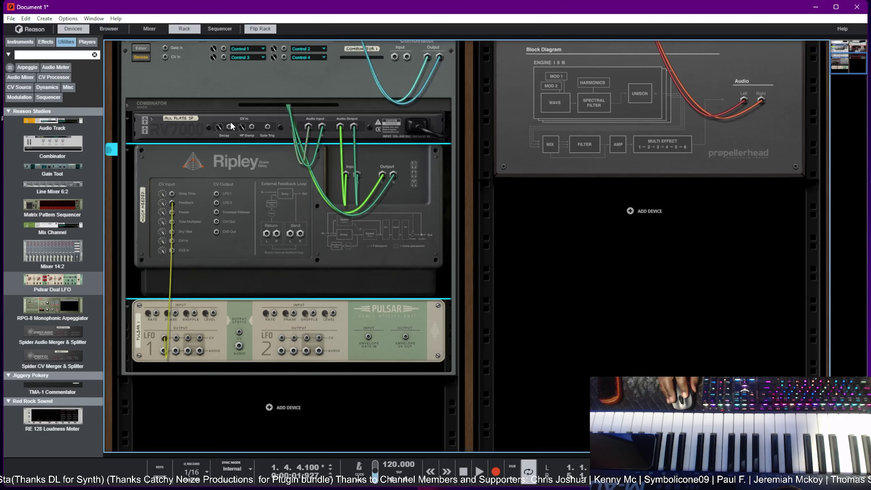
left_click_drag(229, 127, 281, 339)
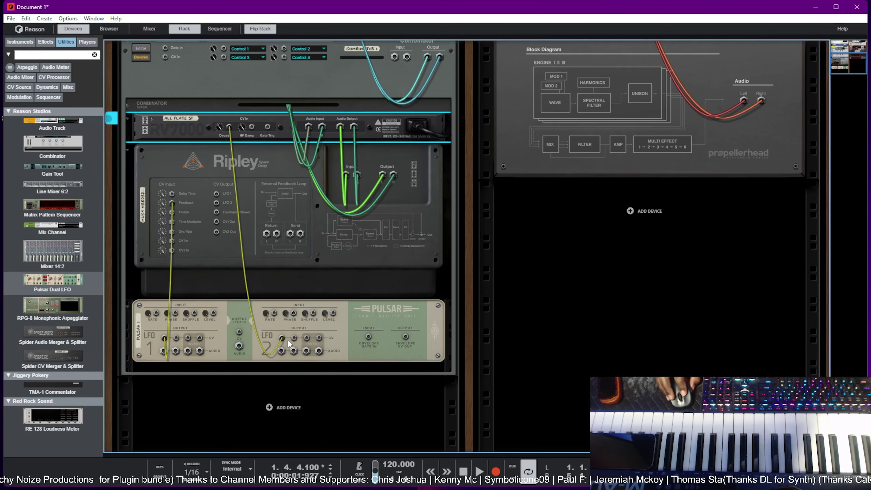
- Switch on LFO 2 on the Pulsar and check the RV7000's Decay and HI EQ knobs on the front
key("Tab")
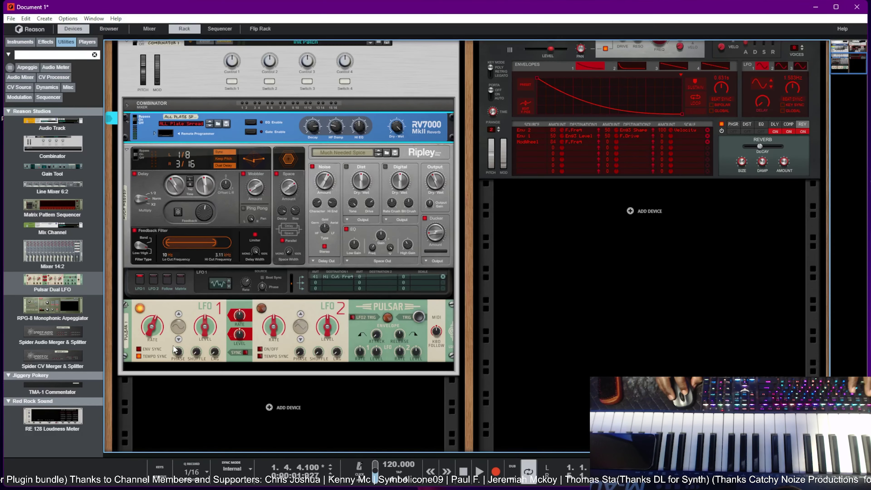
left_click(272, 352)
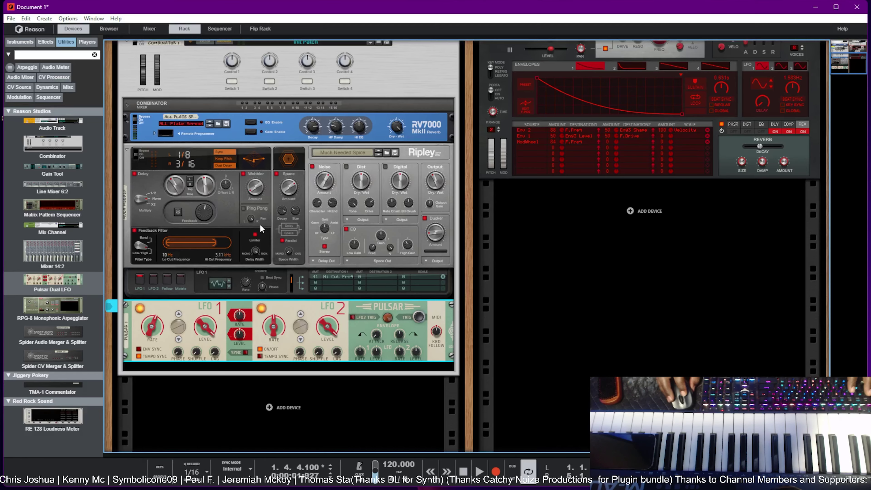
scroll(359, 146, "up", 1)
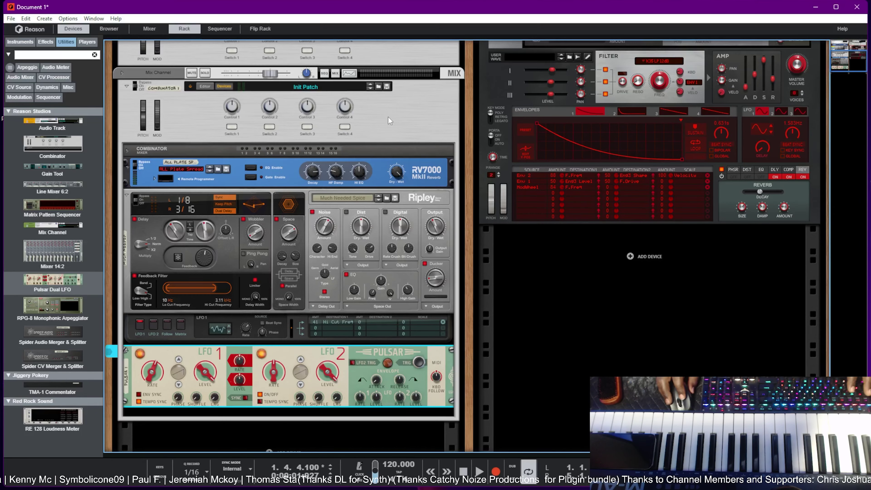
left_click(313, 173)
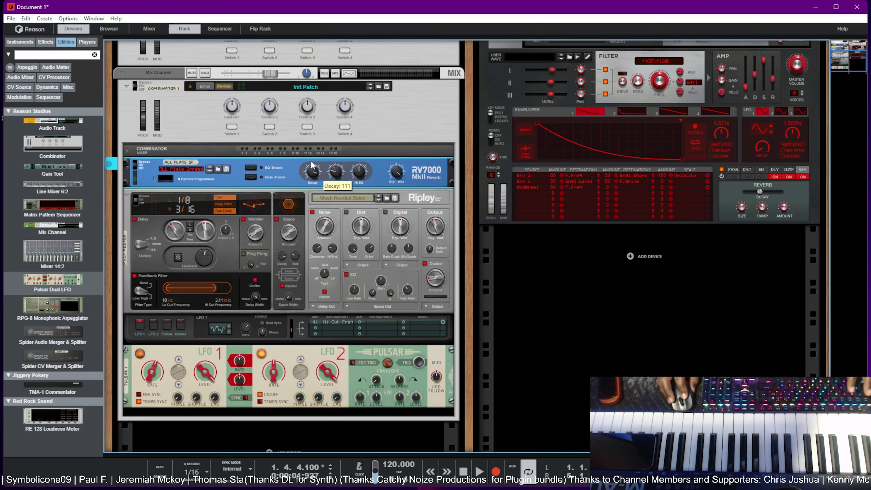
left_click_drag(354, 171, 355, 148)
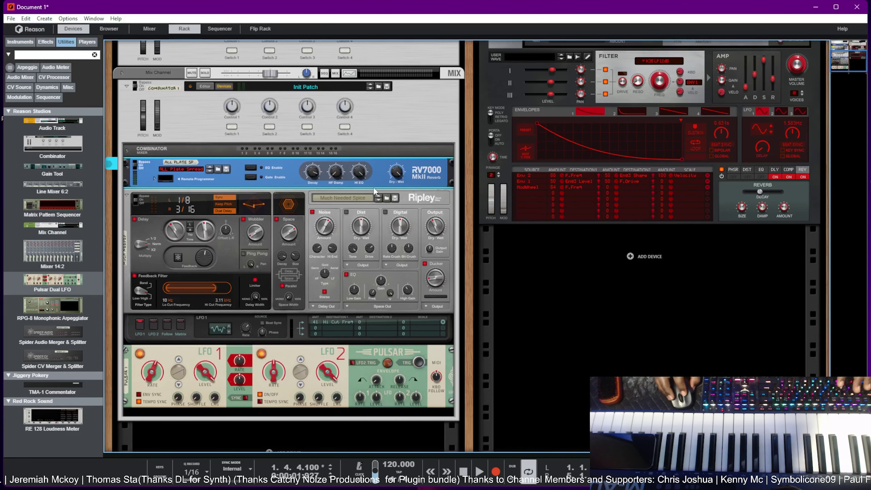
- Save the effects Combinator's patch in the User Library as 2nd Layer Effect Combinator
right_click(388, 110)
left_click(376, 111)
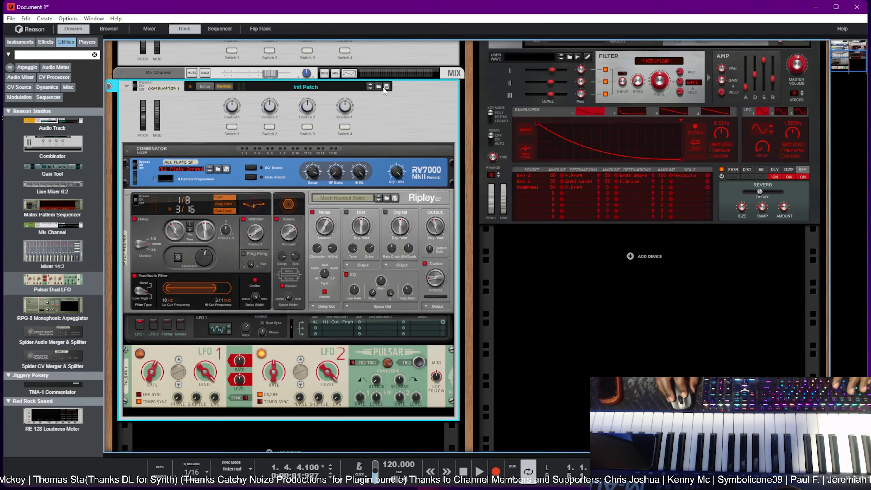
left_click(385, 87)
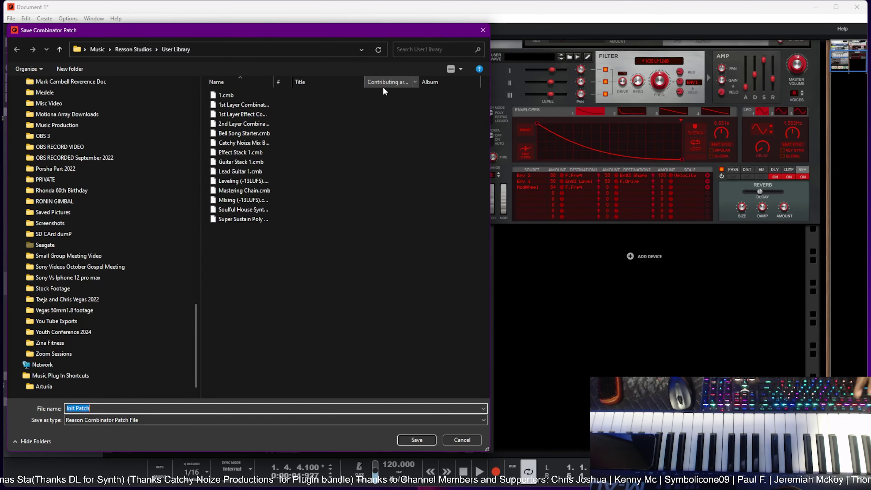
type("2nd Layer Effec")
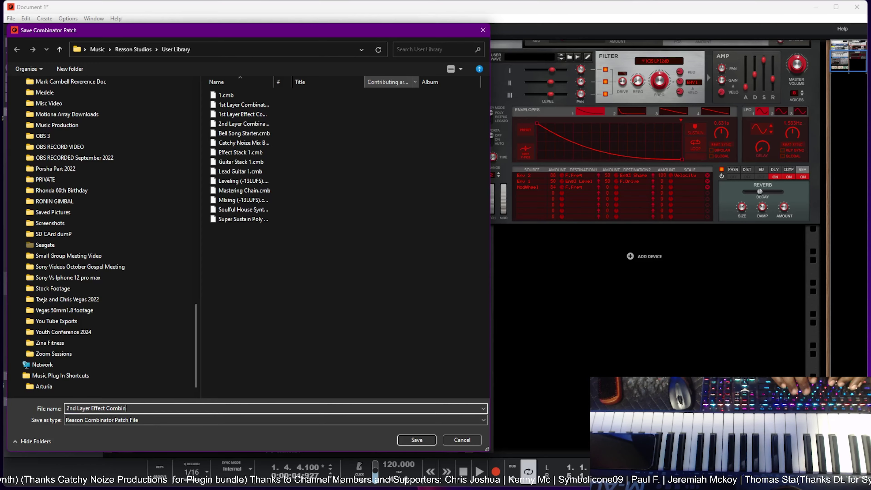
key("Return")
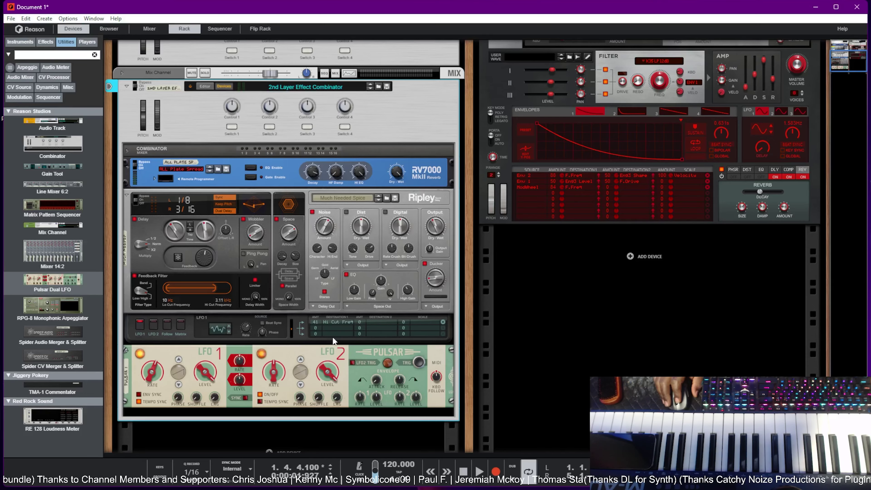
- Add a Monotone Bass Synthesizer beneath Europa in the second rack column
scroll(425, 288, "down", 3)
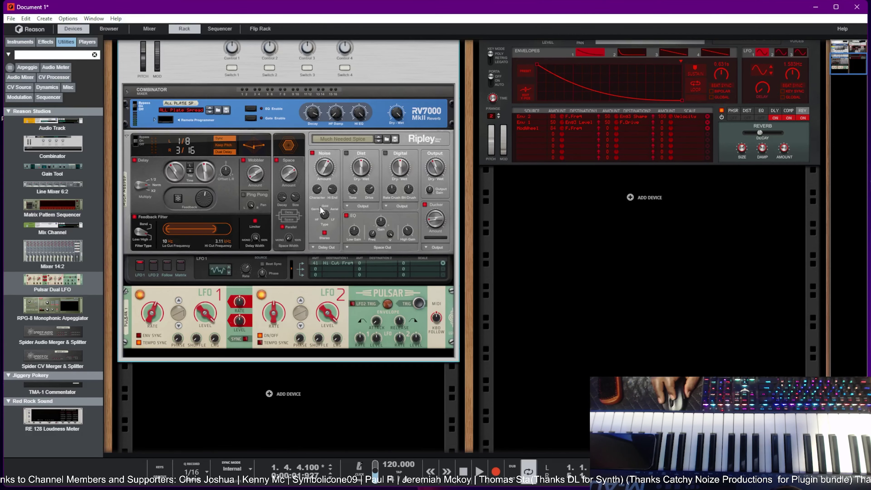
left_click(20, 41)
scroll(60, 289, "down", 5)
scroll(58, 287, "down", 6)
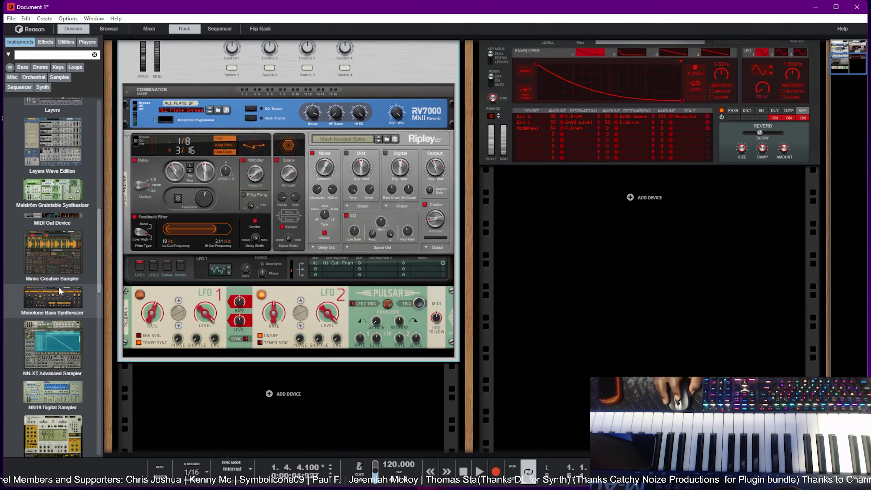
left_click_drag(50, 254, 701, 282)
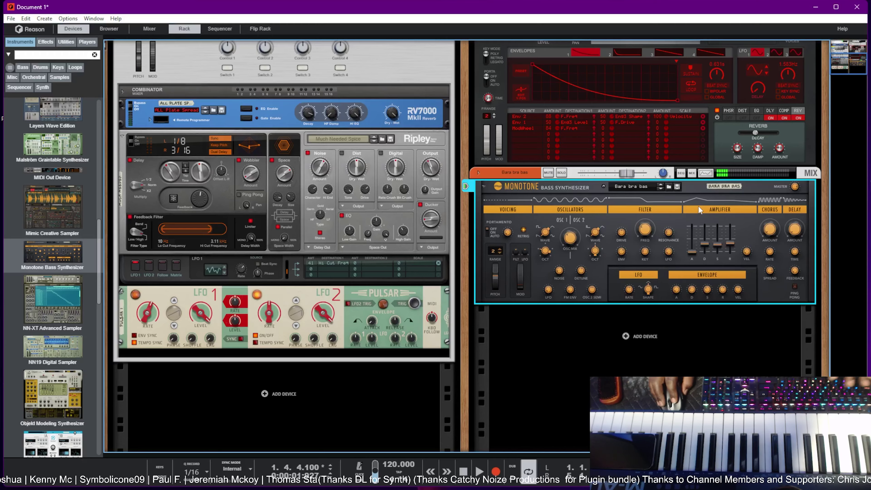
- Load 2nd Layer Effect Combinator.cmb from the User Library as an insert effect on the Bara bra bas mix channel
key("F3")
left_click(547, 136)
left_click(576, 126)
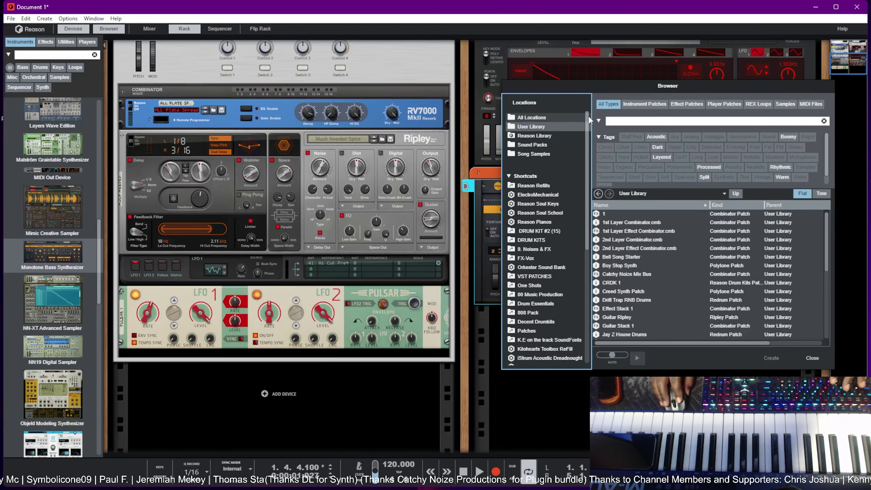
left_click_drag(589, 86, 167, 73)
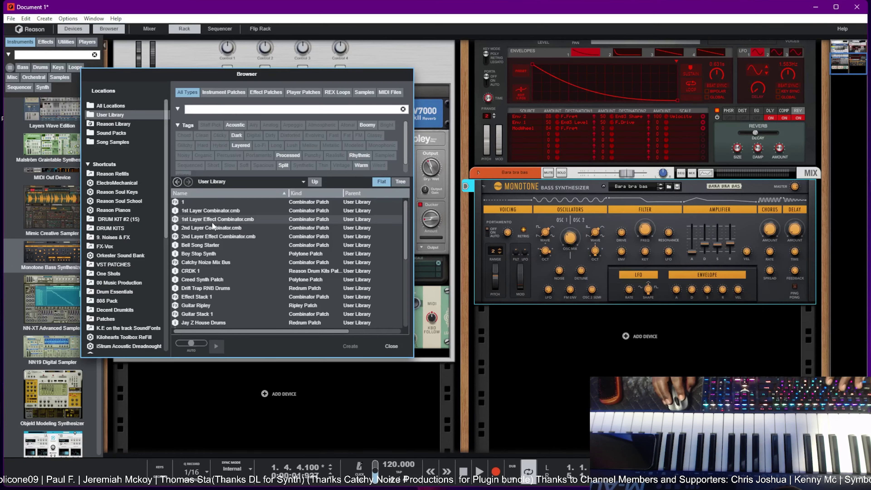
left_click_drag(210, 237, 686, 219)
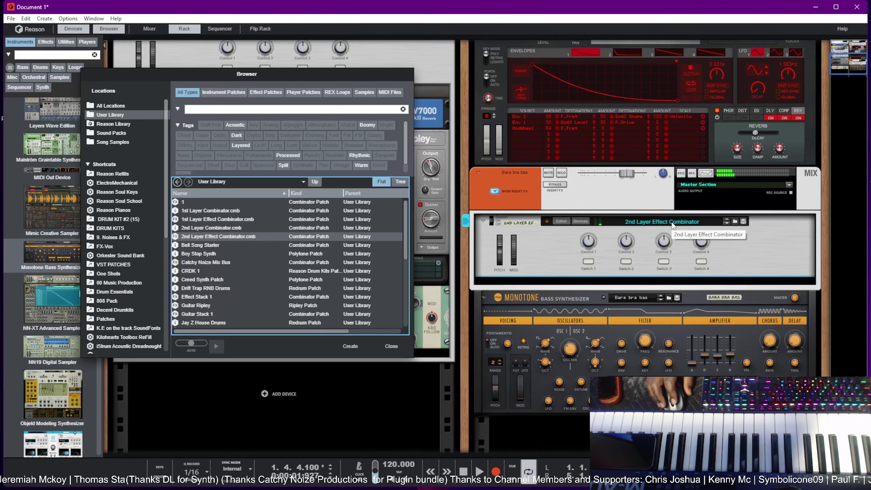
- Hide the Bara bra bas channel's insert effects and close the patch browser
left_click(460, 234)
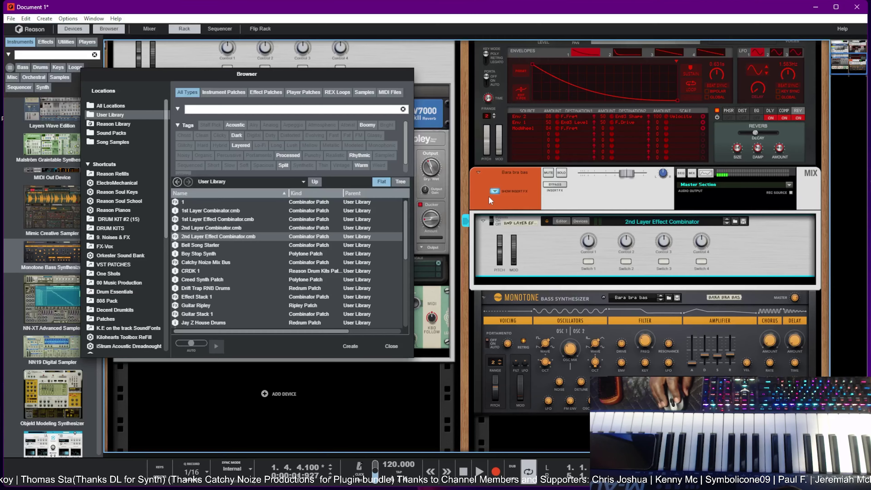
left_click(494, 191)
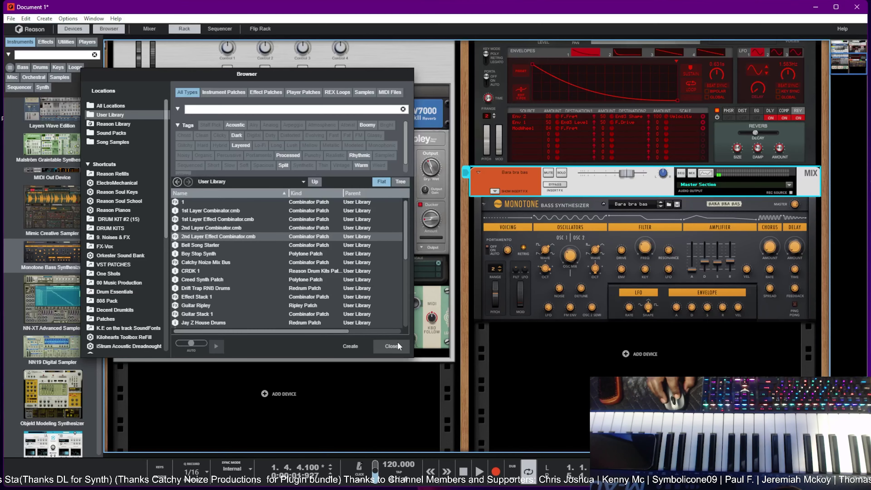
left_click(392, 346)
- Fold the 2nd Layer Effect Combinator and the 2nd Layer Combinator in the first rack column
scroll(324, 301, "up", 3)
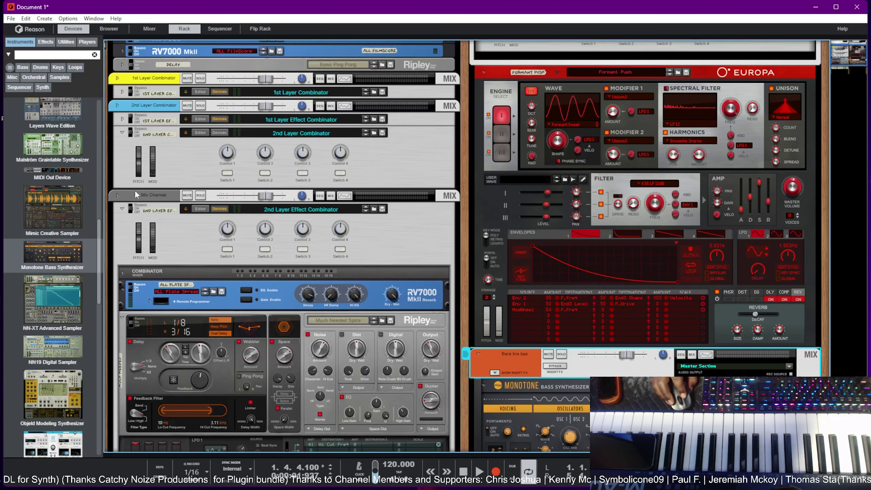
left_click(121, 211)
left_click(122, 209)
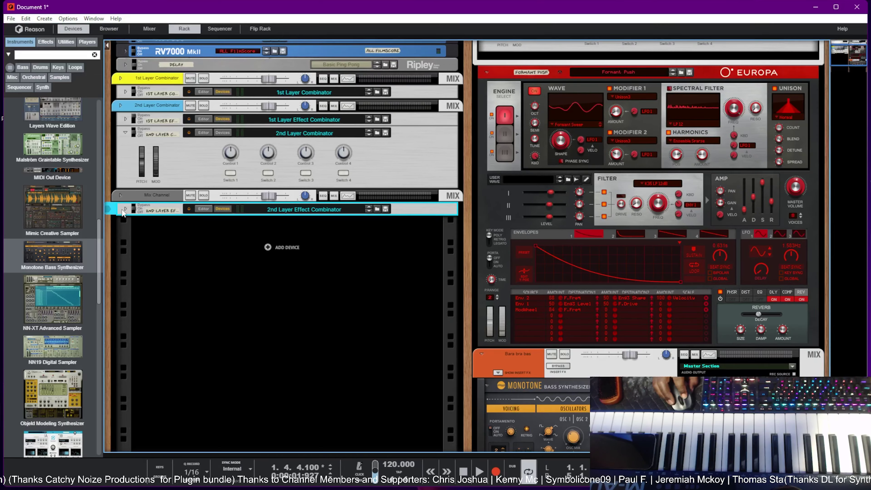
scroll(123, 208, "up", 3)
left_click(125, 231)
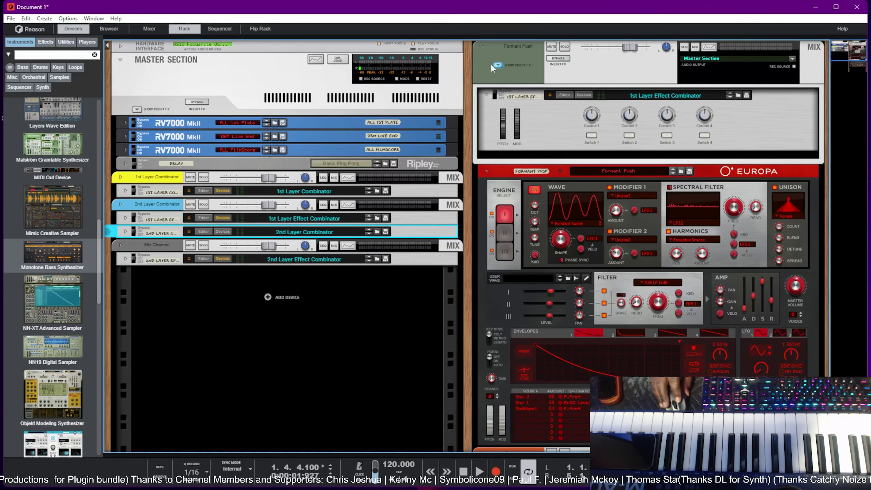
- Hide Formant Push's insert effects and fold Europa, Monotone and both of their mix channels in the second rack column
left_click(497, 65)
left_click(484, 79)
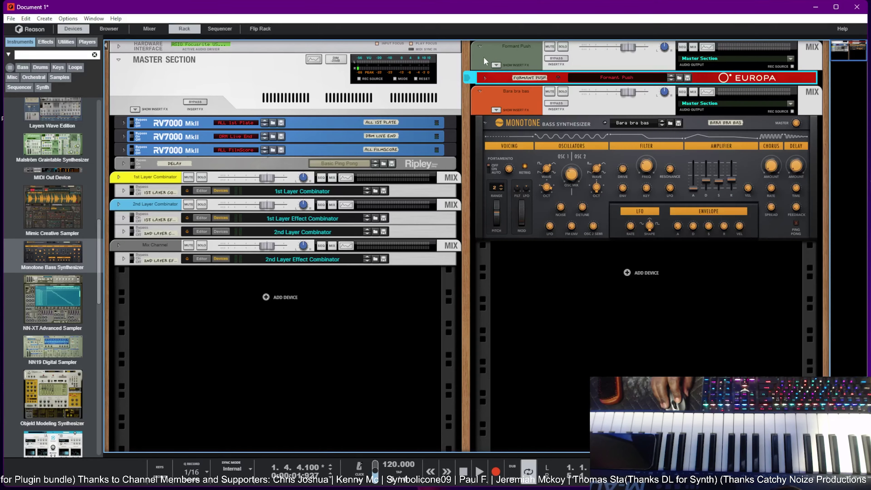
left_click(479, 76)
left_click(478, 74)
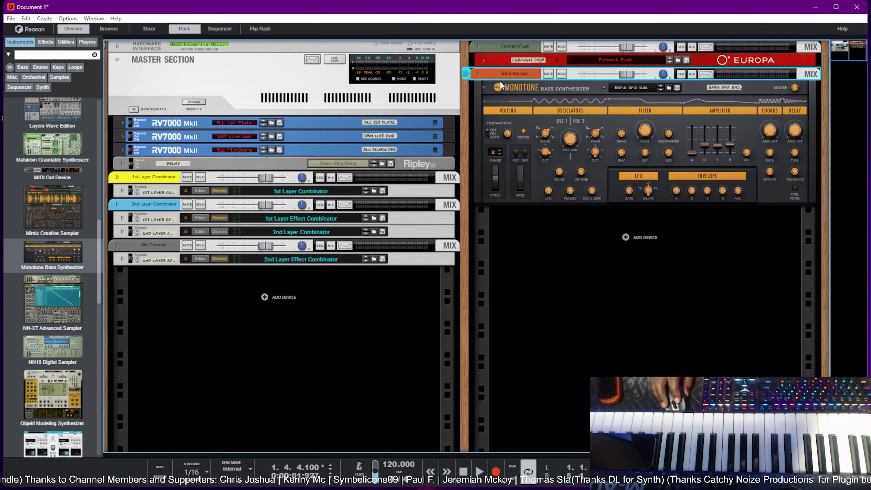
left_click(484, 87)
- Create a new Combinator beneath the 2nd Layer Effect Combinator and place a Polytone Dual-Layer Synthesizer inside it
right_click(298, 295)
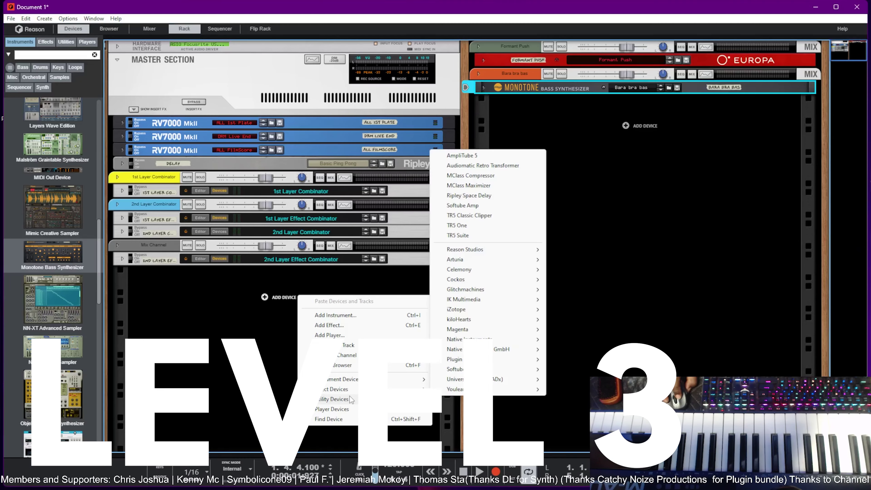
mouse_move(349, 398)
left_click(480, 296)
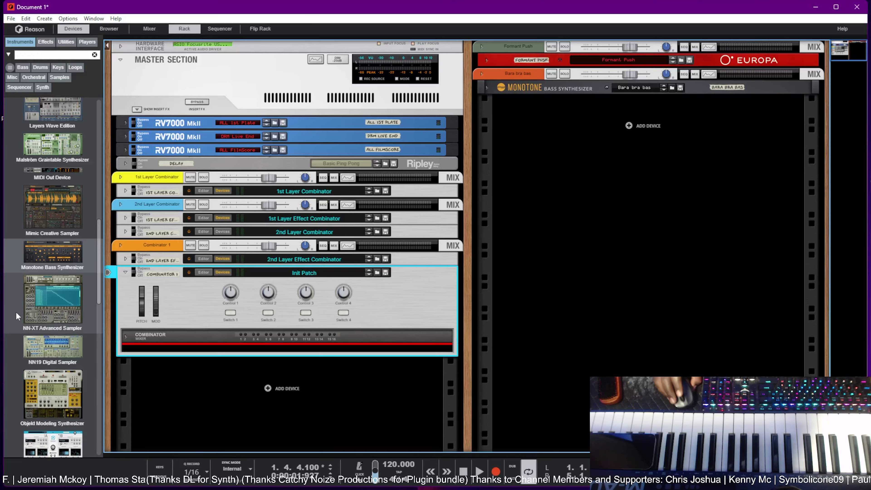
scroll(29, 331, "down", 5)
left_click_drag(45, 319, 385, 355)
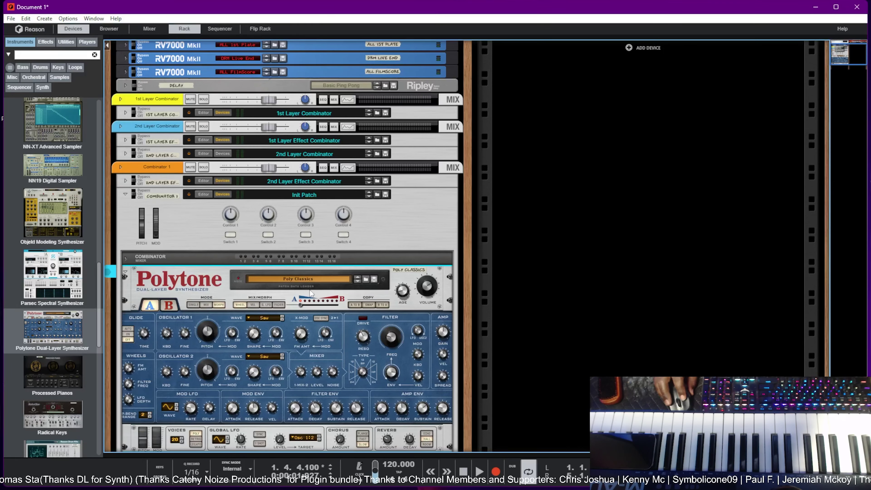
- Audition Polytone's patches by stepping backward past Play Dosa, Platinum Pluck and Pipes
left_click(356, 278)
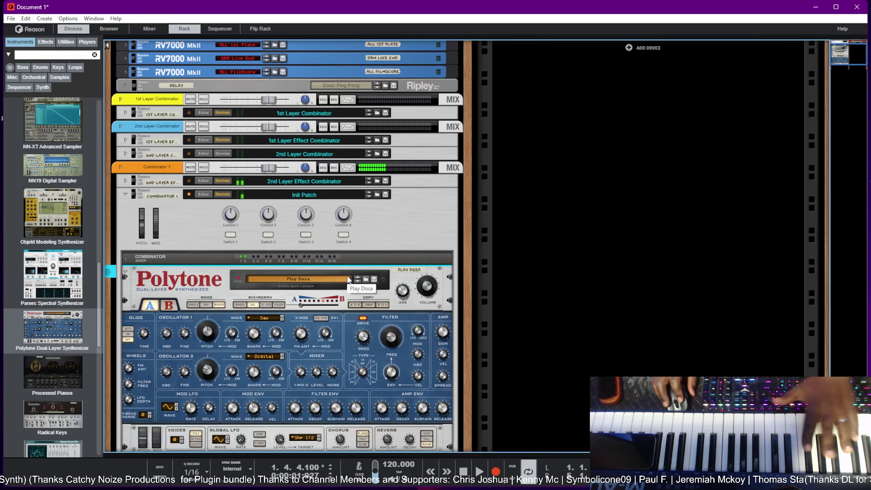
left_click(348, 279)
left_click(348, 279)
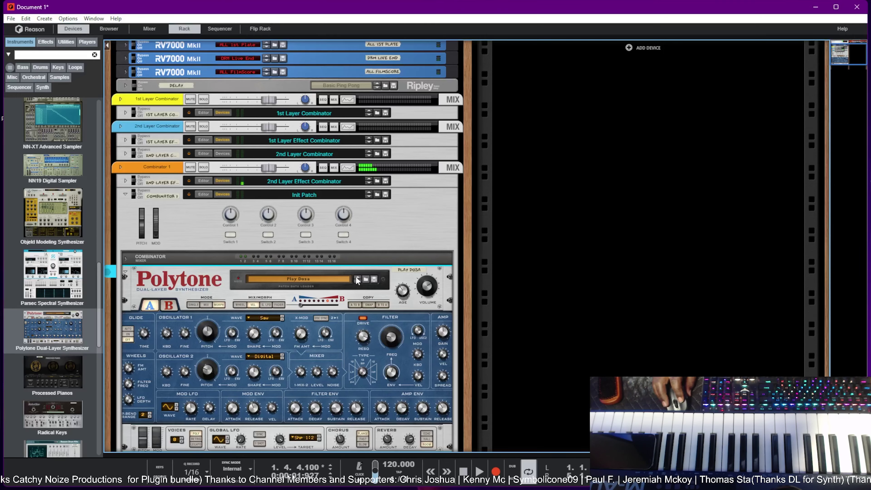
left_click(356, 279)
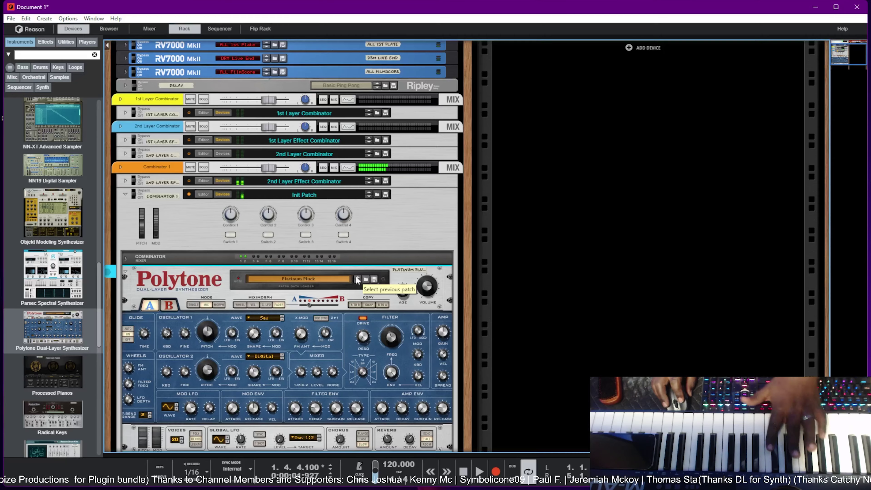
left_click(358, 279)
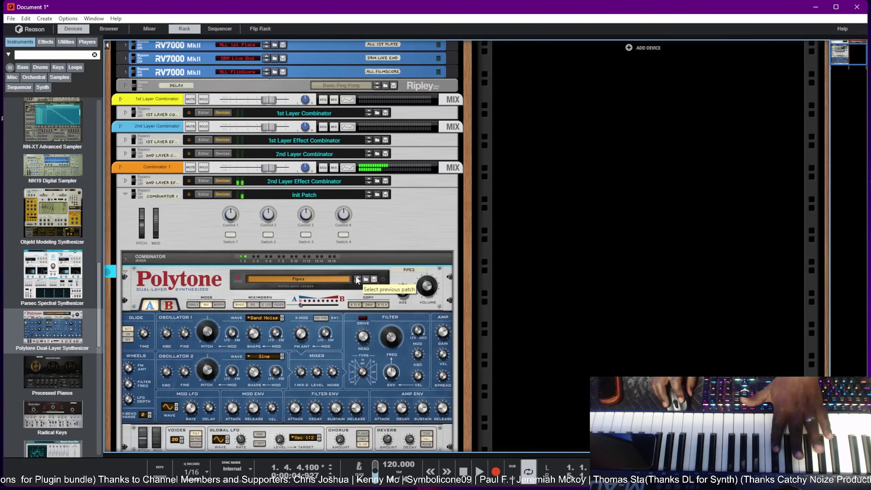
left_click(357, 279)
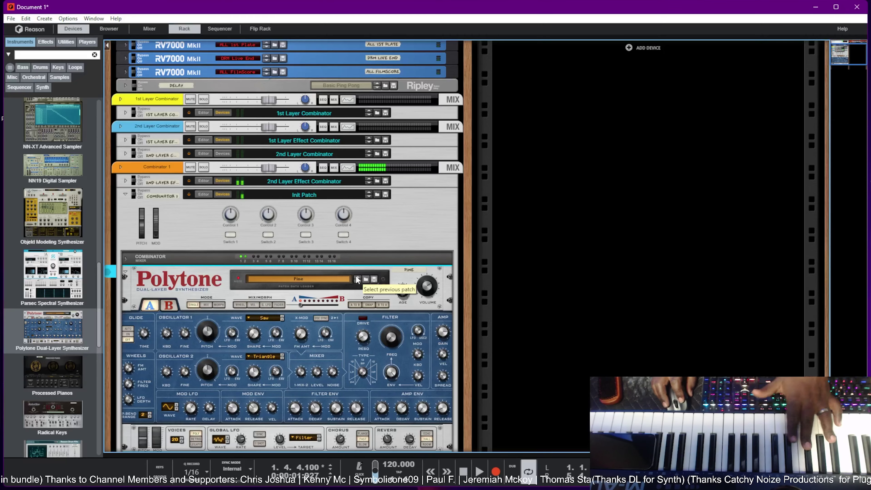
- Copy the Polytone's current patch and delete the Polytone from the Combinator
right_click(190, 281)
left_click(224, 421)
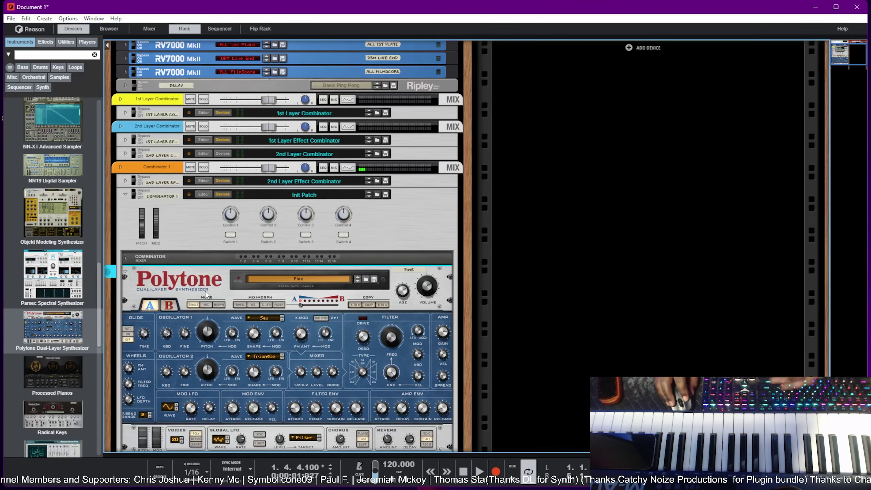
key("Delete")
key("Return")
- Add a Line Mixer 6:2 inside the empty Combinator
left_click(201, 343)
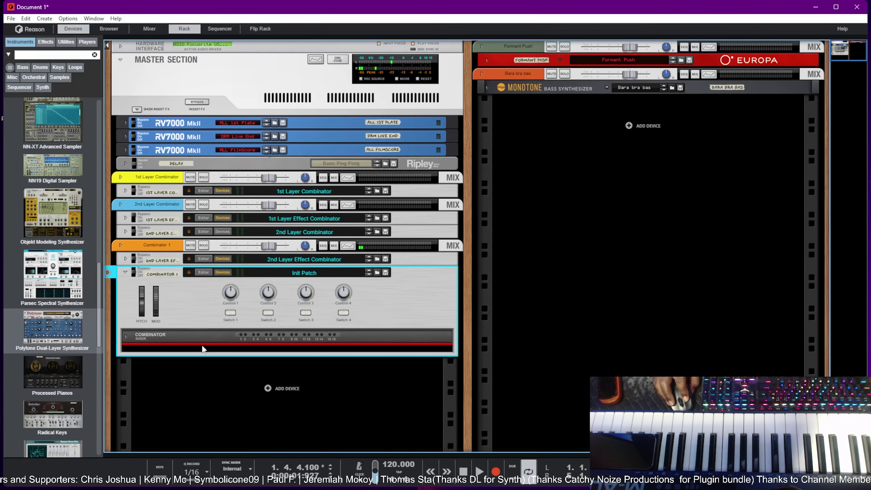
right_click(202, 345)
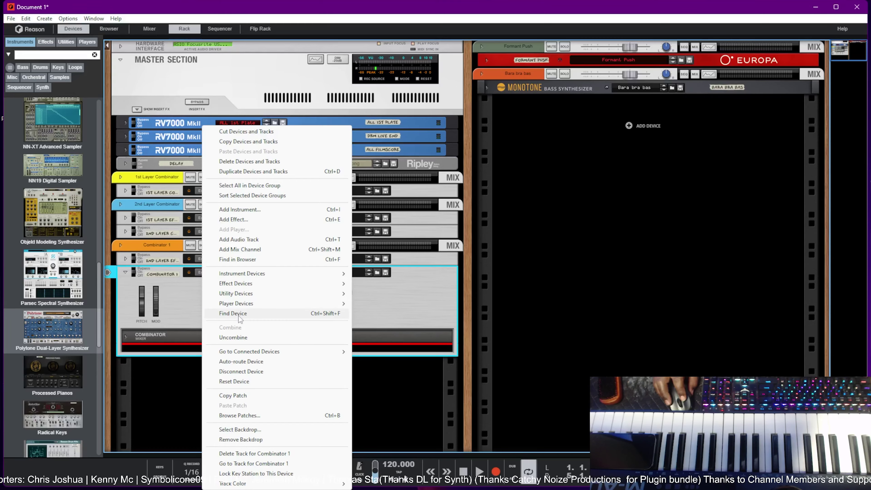
mouse_move(238, 298)
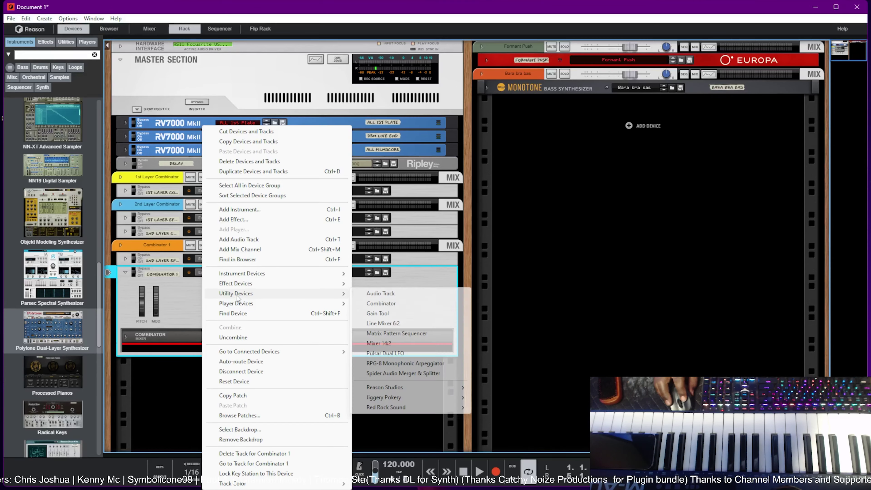
left_click(402, 321)
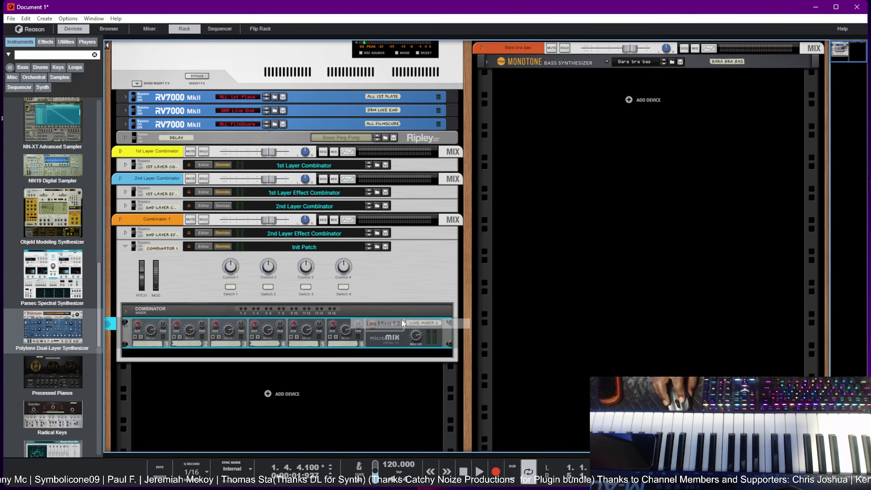
- Add a Polytone beneath the Line Mixer inside the Combinator and paste the copied patch into it
left_click_drag(103, 337, 182, 350)
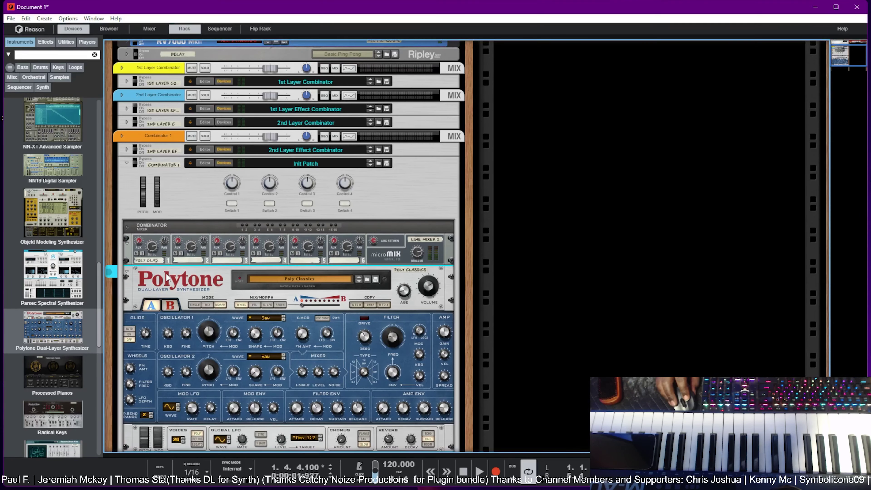
right_click(167, 274)
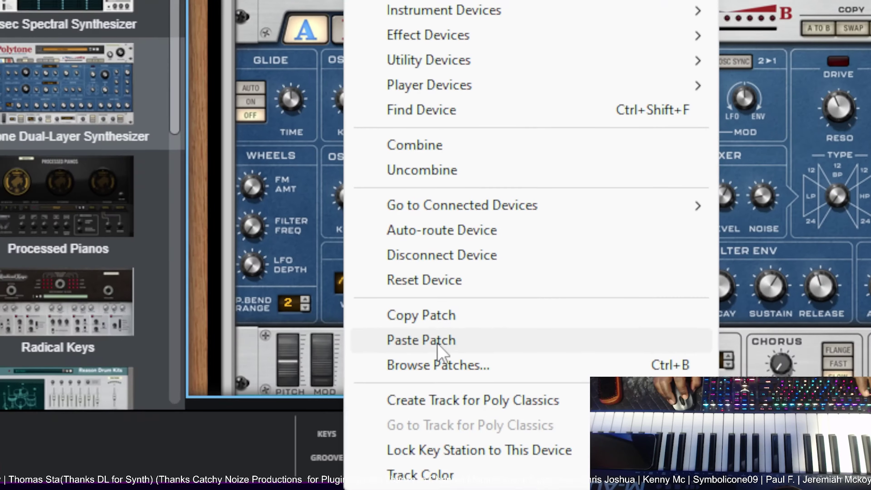
left_click(205, 433)
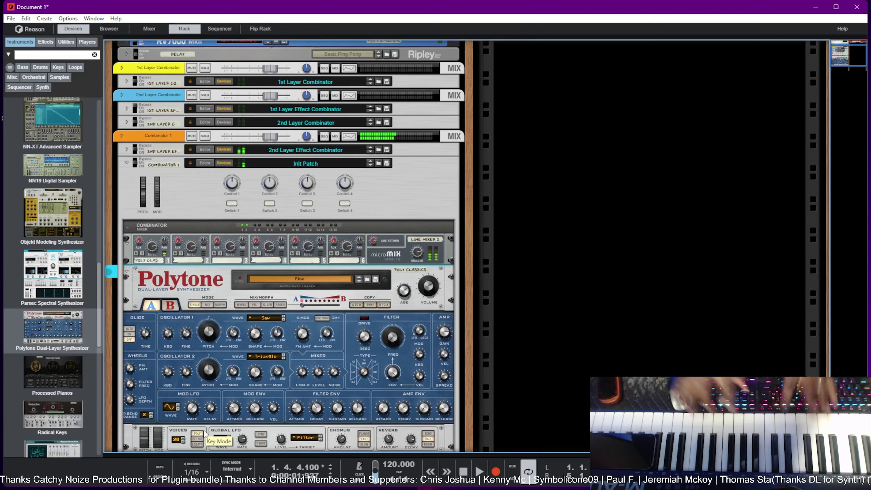
- Add a PolyStep Sequencer player to the Polytone inside the Combinator
scroll(203, 220, "down", 2)
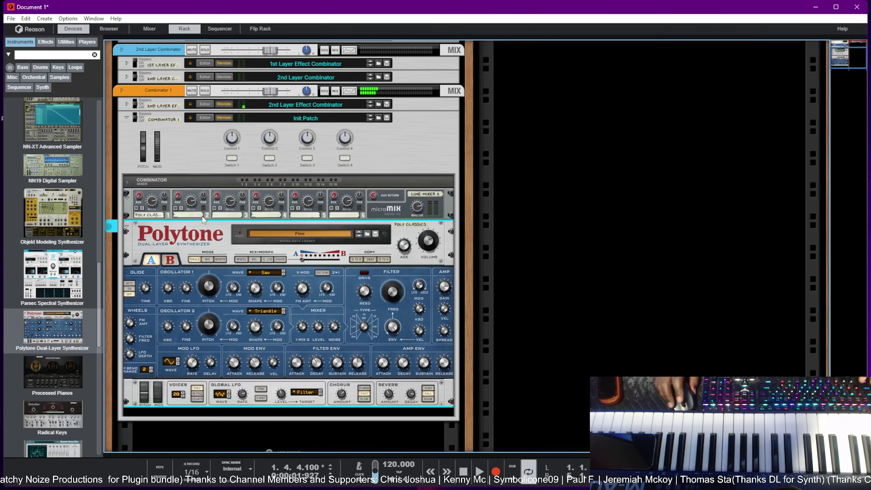
right_click(205, 229)
mouse_move(244, 330)
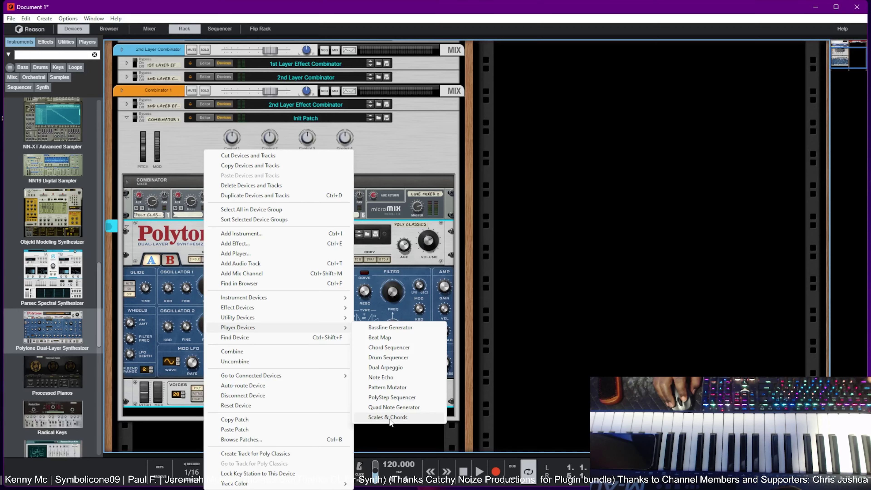
left_click(391, 398)
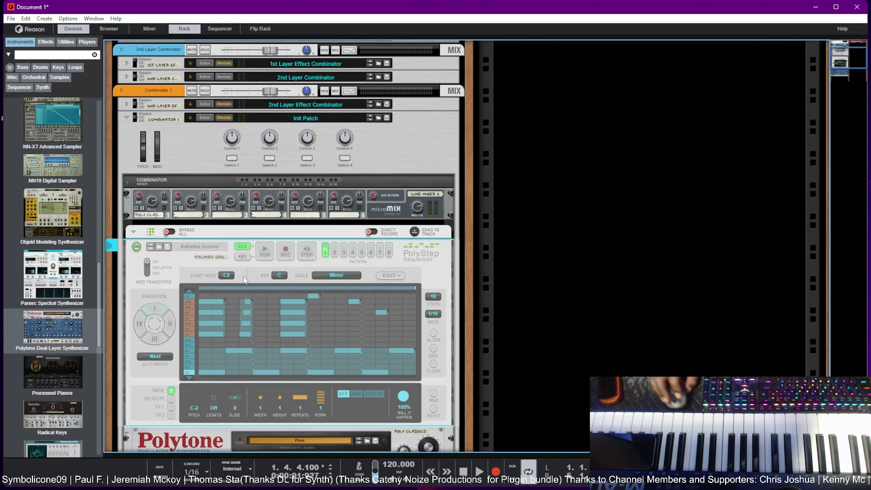
- Load the Space Strum patch into the PolyStep Sequencer and audition its pattern briefly
left_click(158, 247)
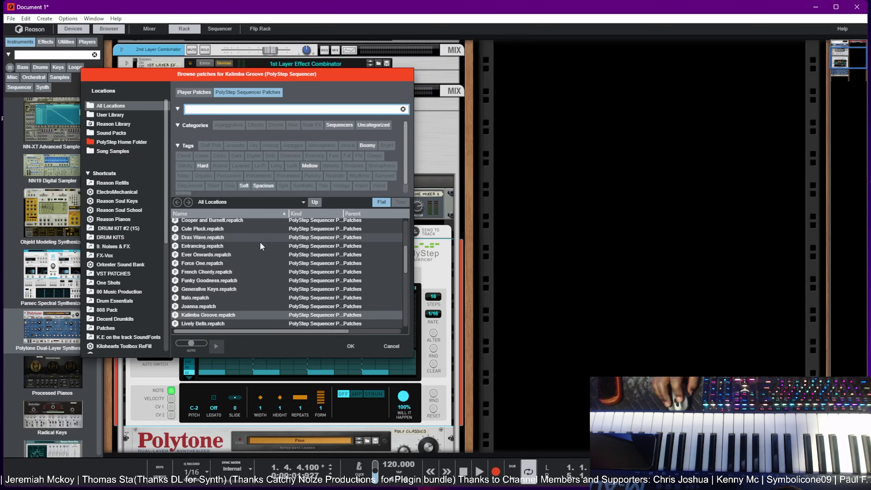
scroll(260, 243, "down", 3)
scroll(259, 243, "down", 10)
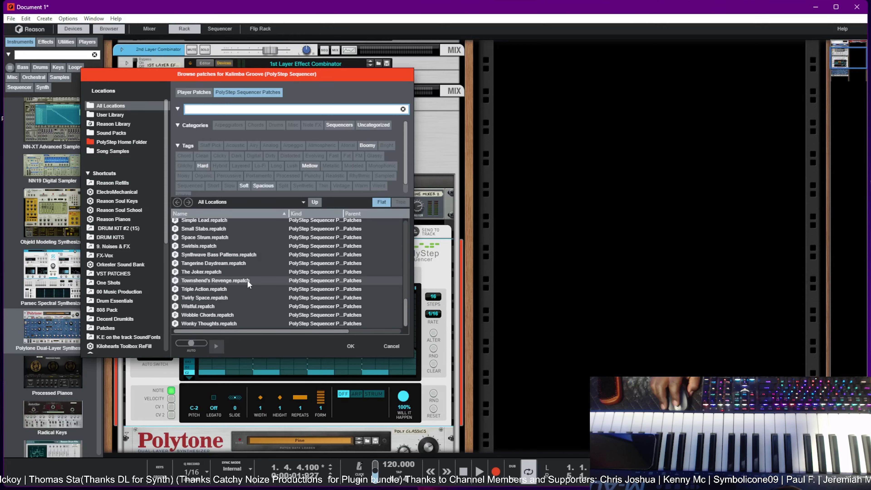
scroll(236, 285, "up", 3)
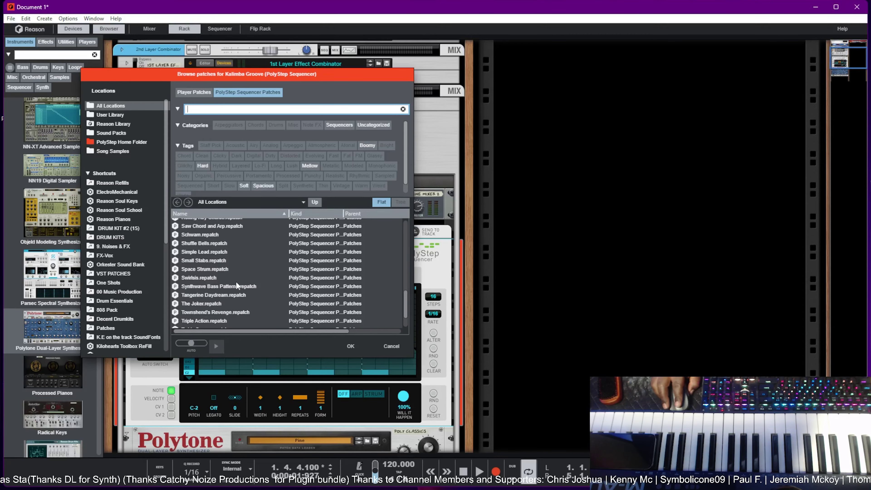
double_click(228, 269)
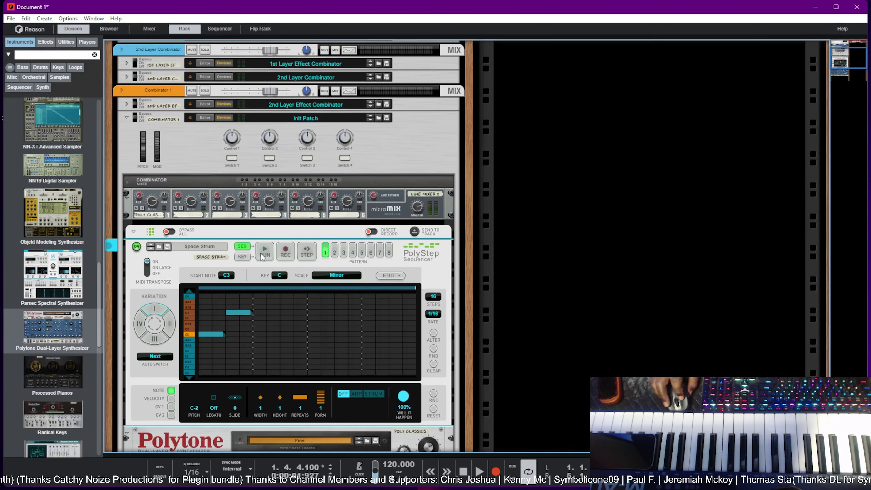
left_click(263, 253)
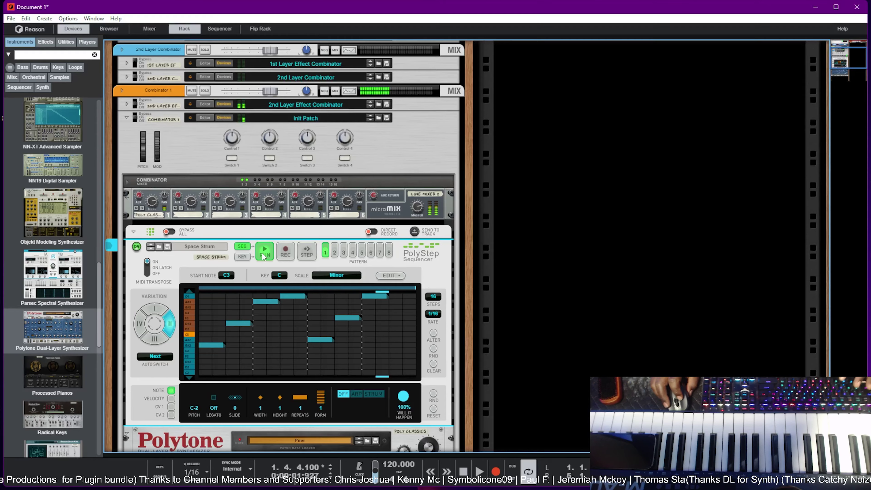
left_click(263, 253)
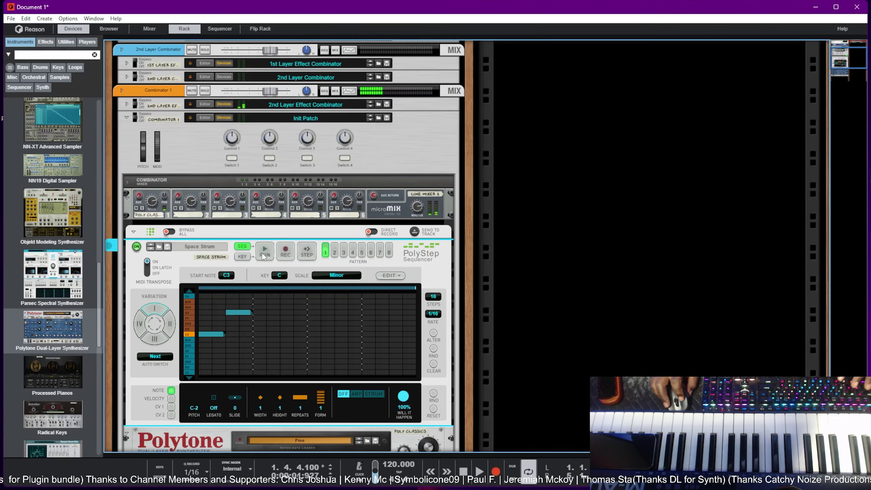
- Copy everything in pattern 1 of the PolyStep Sequencer and paste it into pattern 2
left_click(335, 250)
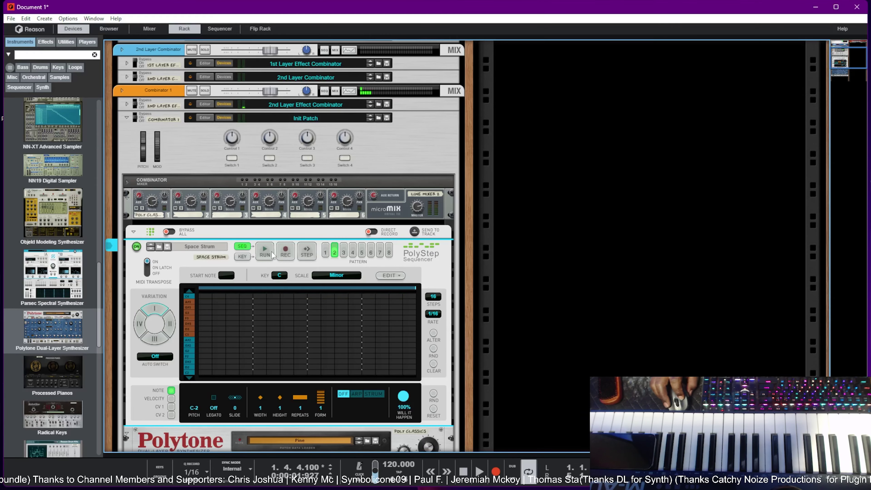
left_click(325, 251)
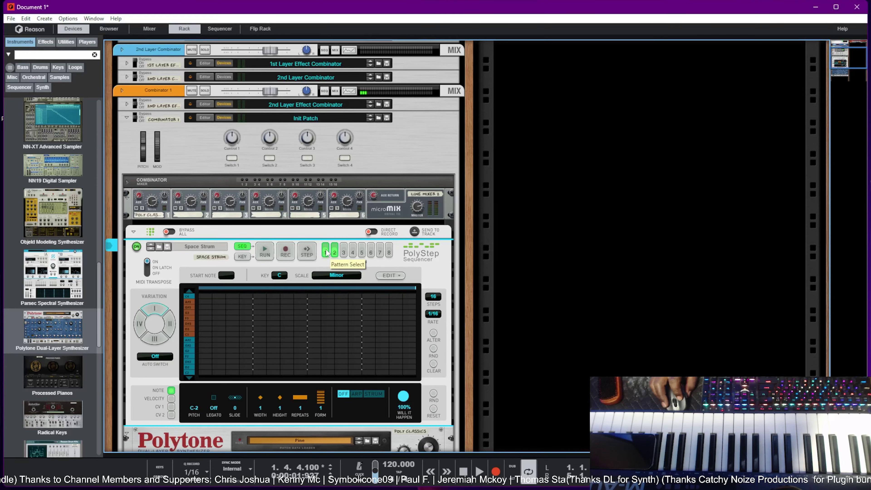
left_click(388, 277)
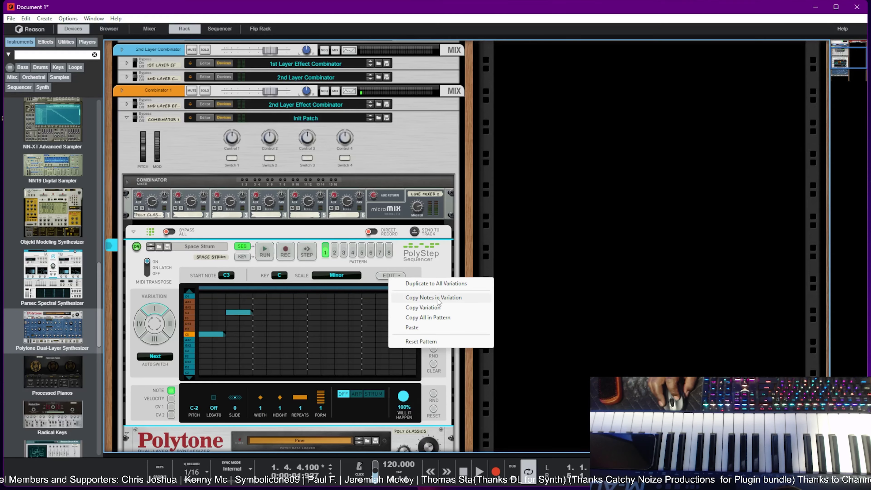
left_click(440, 318)
left_click(335, 252)
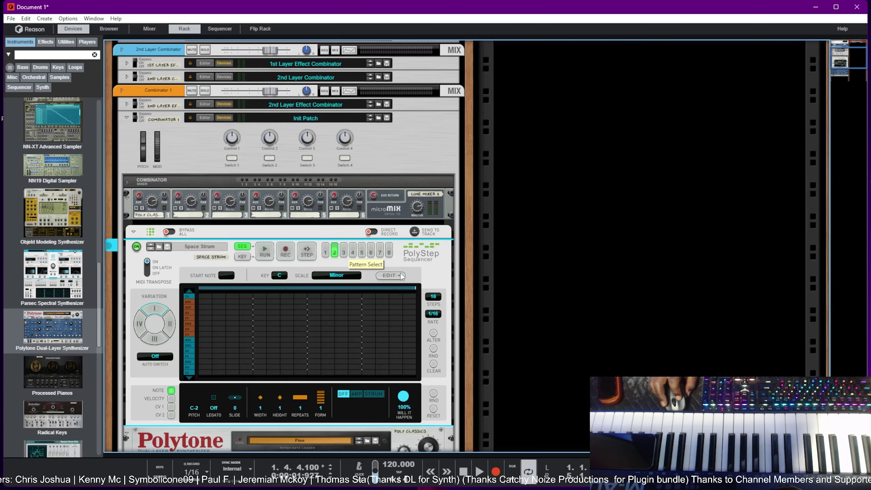
left_click(399, 276)
left_click(423, 328)
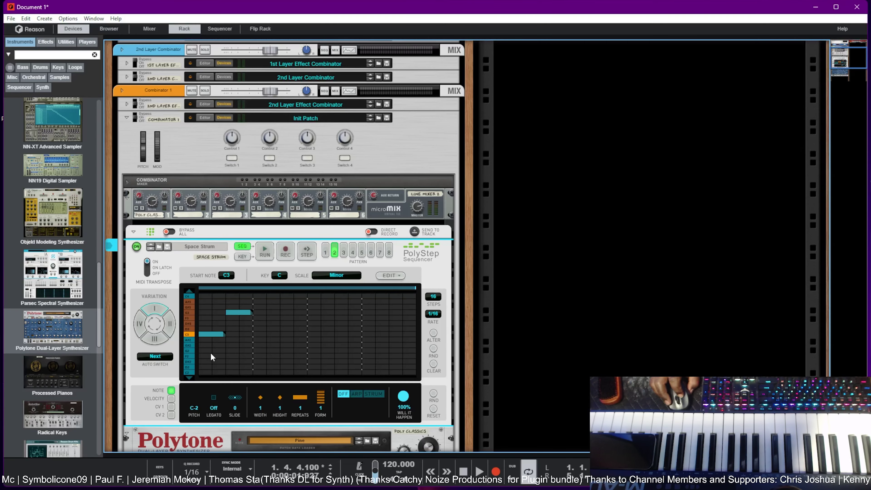
- Alter the notes of pattern 2 three times to make a variation of the pasted sequence
left_click(433, 334)
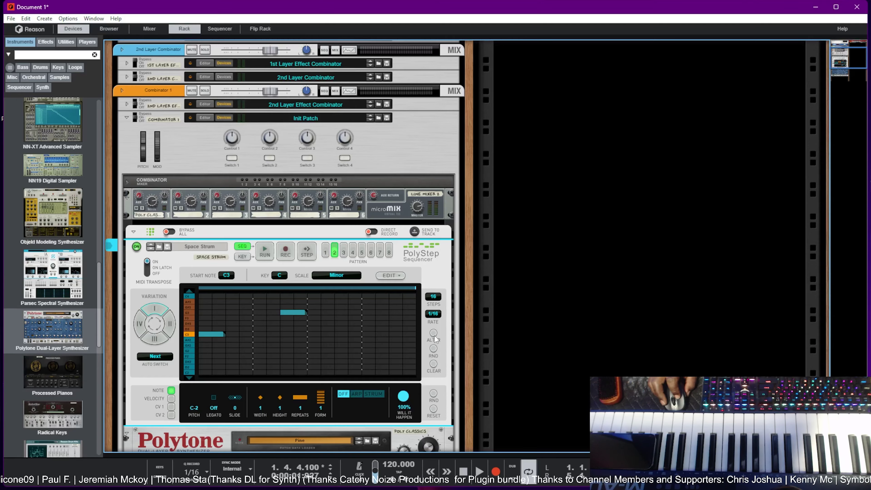
left_click(434, 334)
left_click(433, 335)
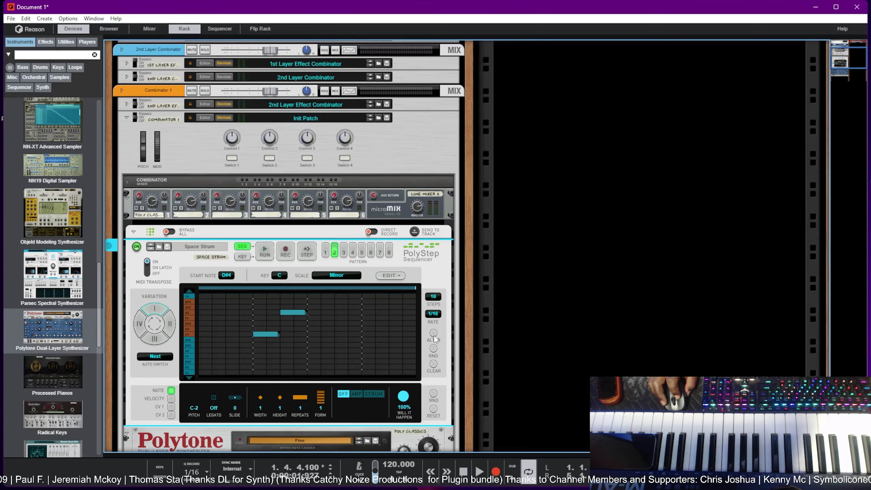
- Paste the copied pattern into pattern 3 and alter its notes once
left_click(343, 252)
left_click(390, 275)
left_click(424, 326)
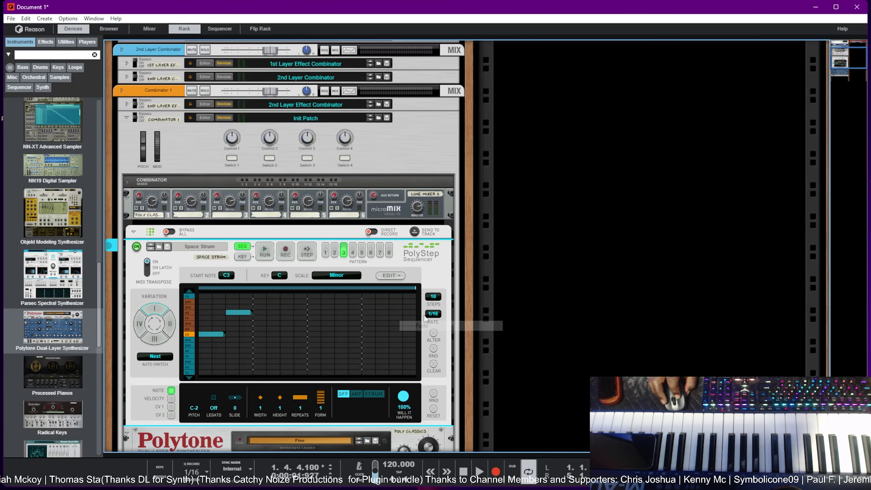
left_click(433, 333)
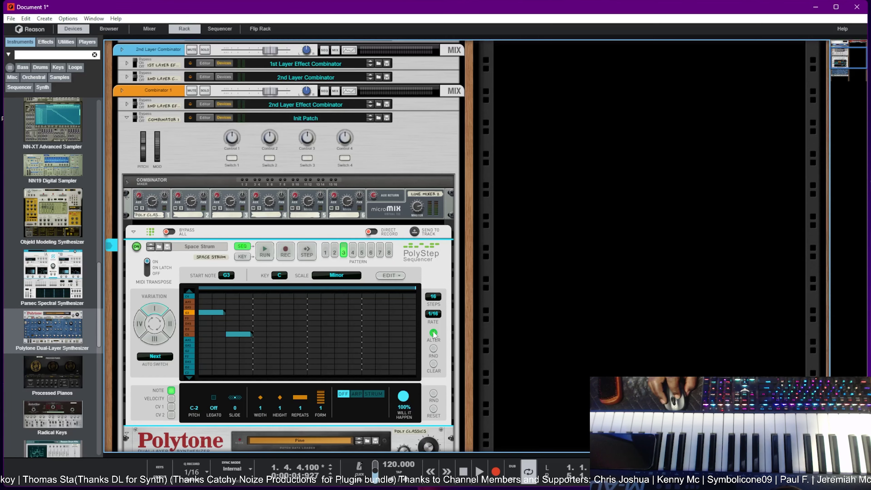
- Paste the copied pattern into pattern 4 and alter its notes five times
left_click(352, 252)
left_click(390, 275)
left_click(422, 325)
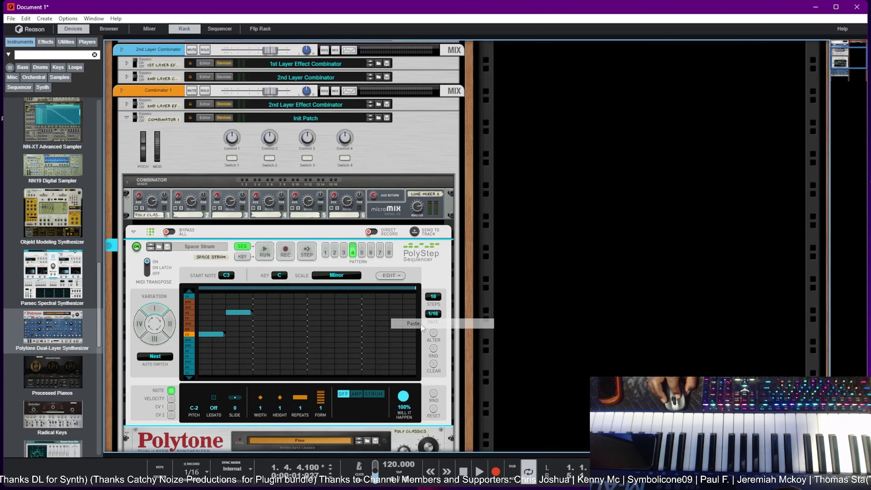
left_click(433, 333)
left_click(433, 333)
left_click(434, 332)
left_click(434, 333)
left_click(433, 333)
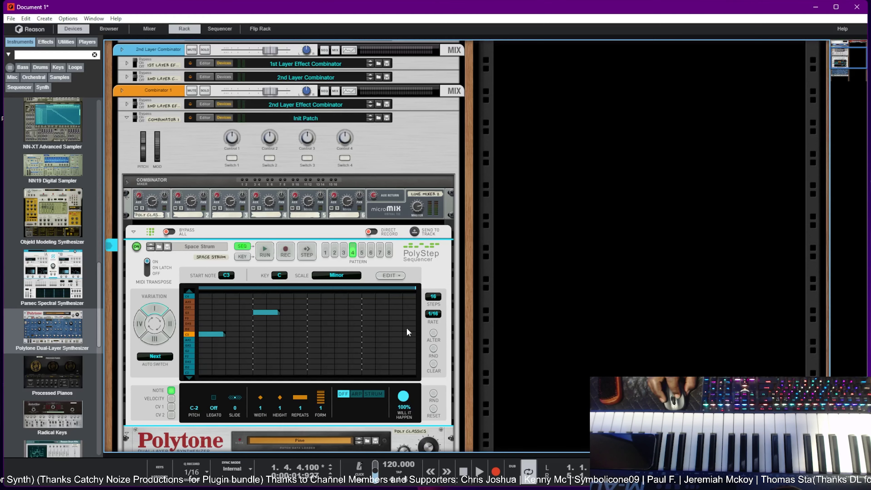
- Fill patterns 5, 6, 7 and 8 of the PolyStep Sequencer with randomized notes
left_click(362, 252)
left_click(433, 349)
left_click(371, 253)
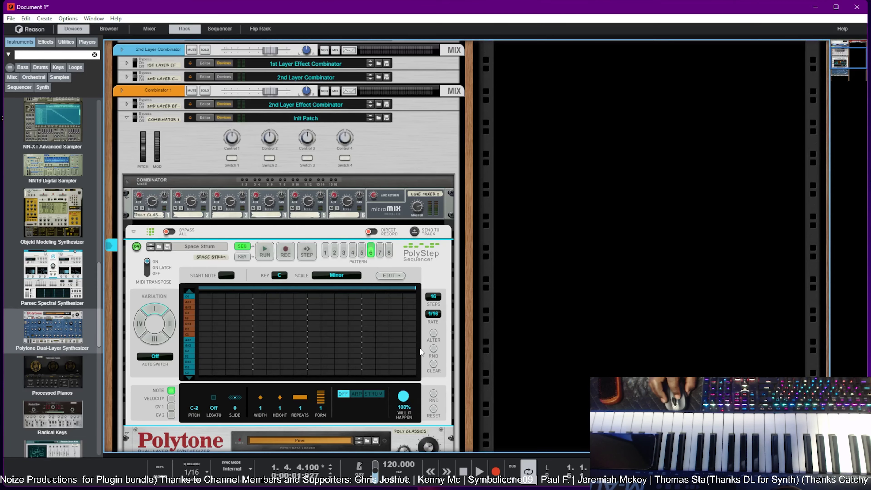
left_click(433, 349)
left_click(379, 252)
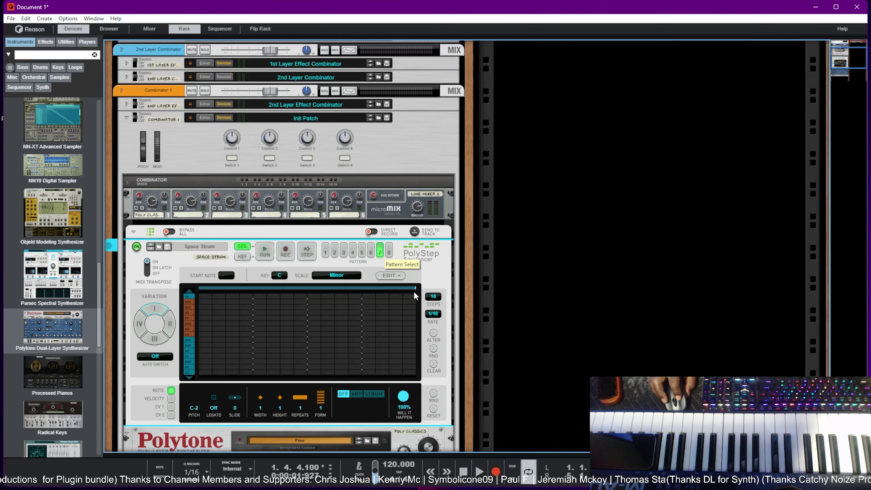
left_click(433, 349)
left_click(389, 253)
left_click(433, 348)
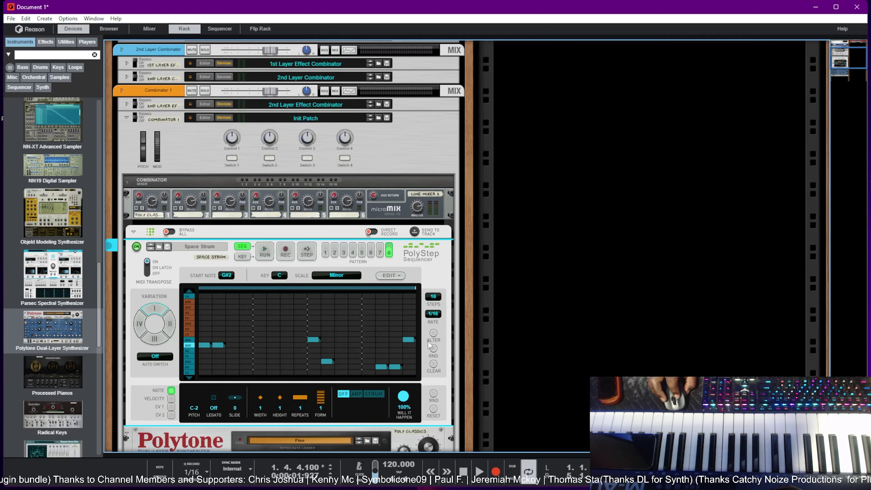
- Review the notes of patterns 1 through 8 in order and return to pattern 1
left_click(325, 254)
left_click(334, 254)
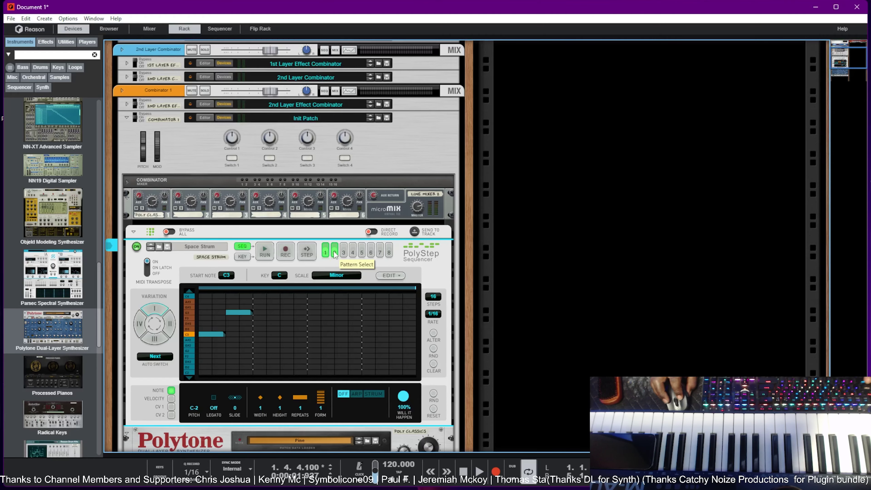
left_click(343, 254)
left_click(352, 254)
left_click(361, 253)
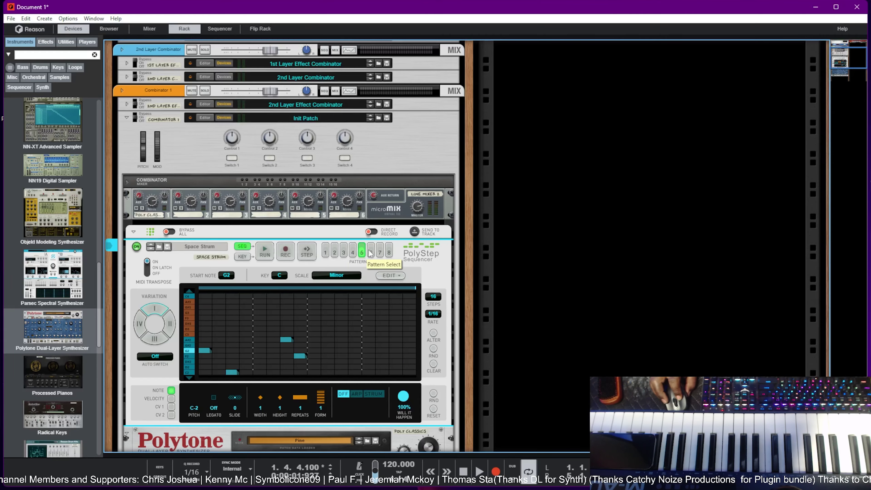
left_click(371, 253)
left_click(380, 253)
left_click(389, 253)
left_click(325, 253)
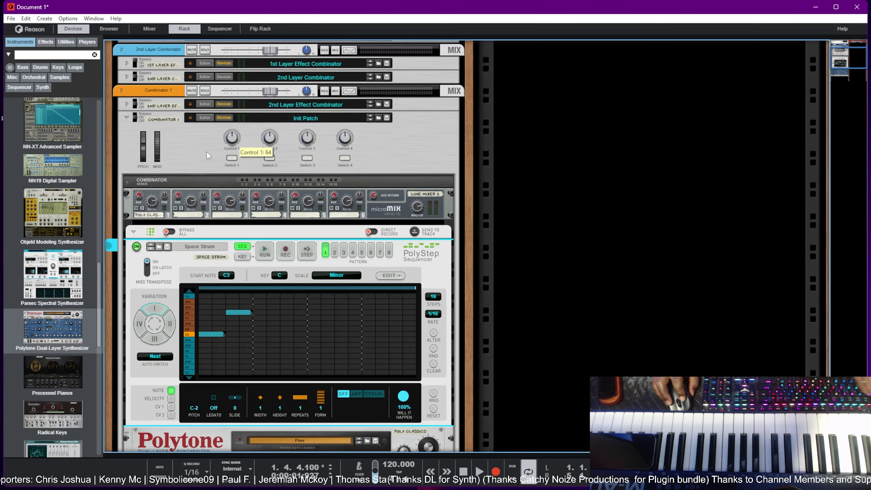
- Open the Combinator's Editor and select the Space Strum PolyStep device for modulation routing
left_click(205, 118)
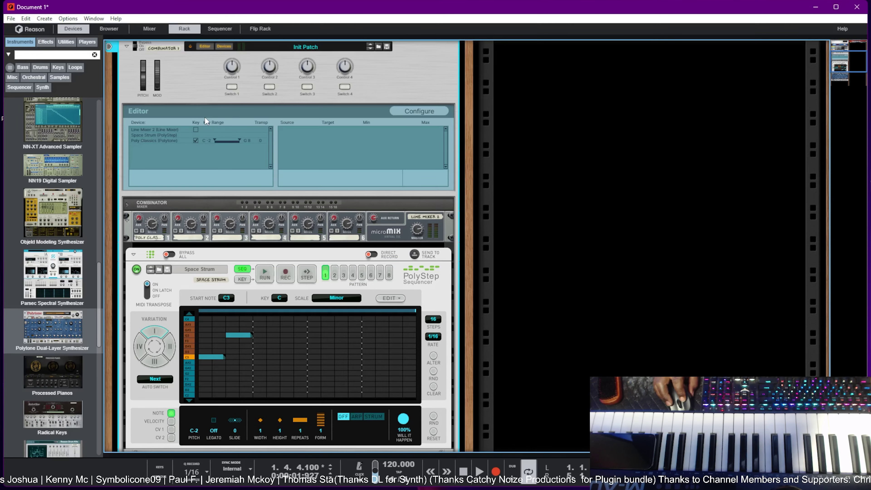
left_click(426, 108)
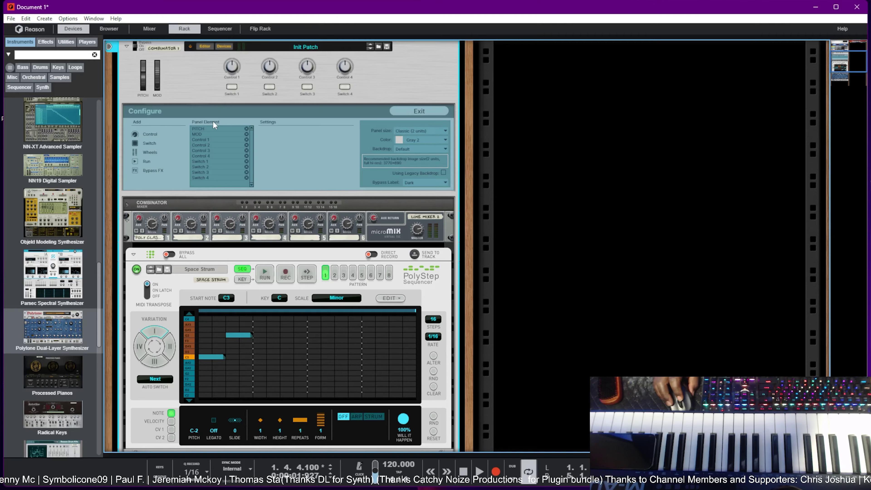
left_click(428, 111)
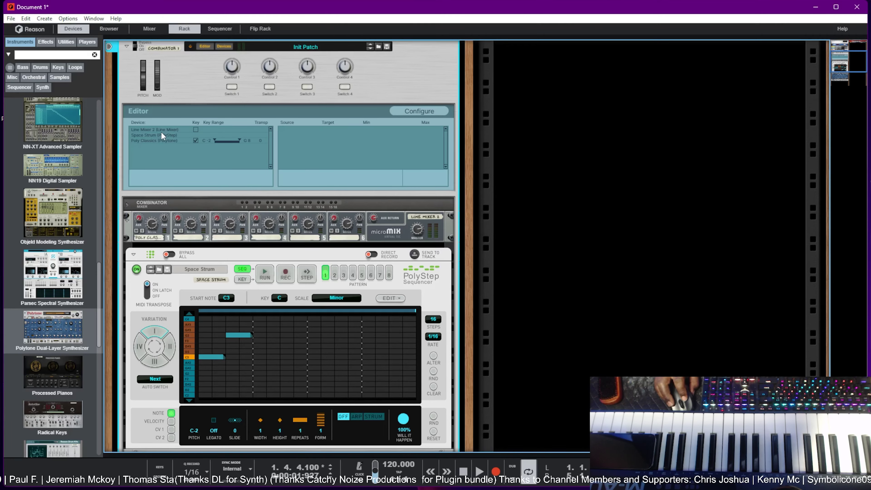
left_click(159, 140)
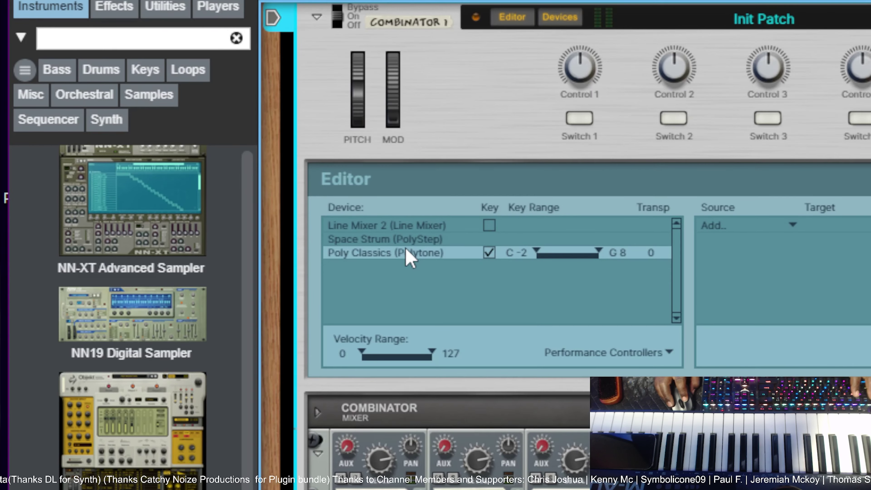
left_click(403, 241)
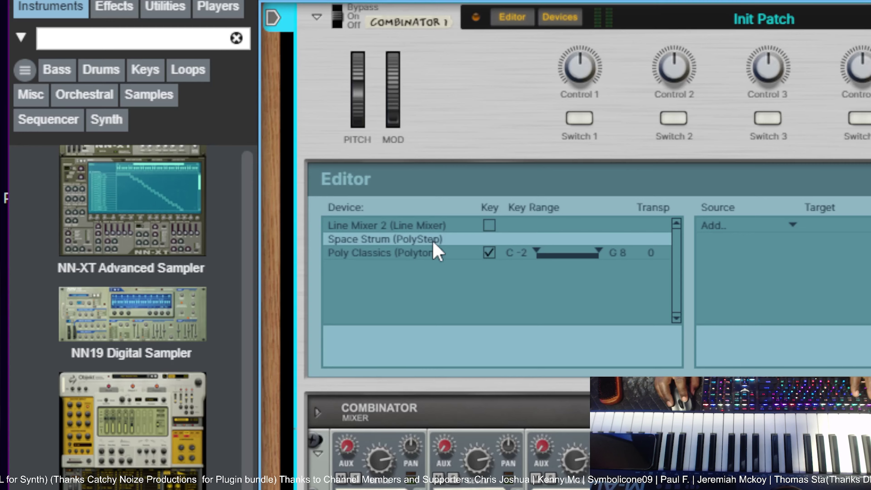
left_click(428, 252)
left_click(428, 243)
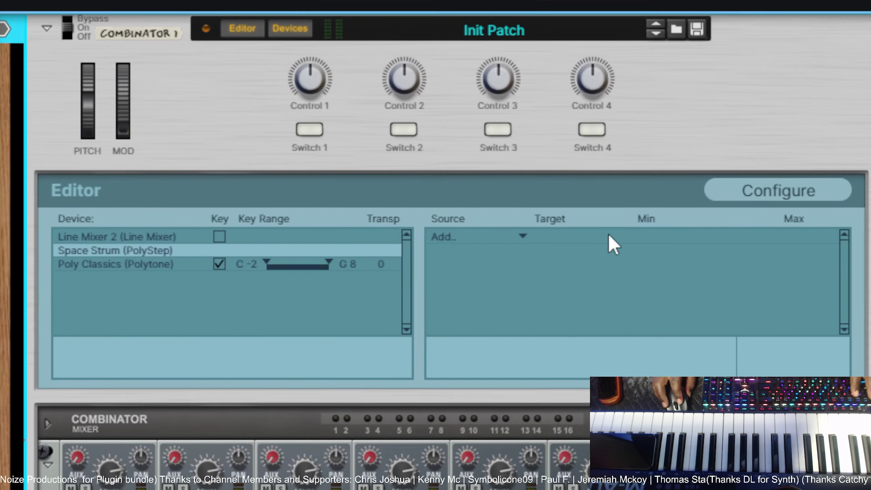
- Map Control 1 to the PolyStep's Pattern Select and set the mapping's minimum to 1
left_click(522, 237)
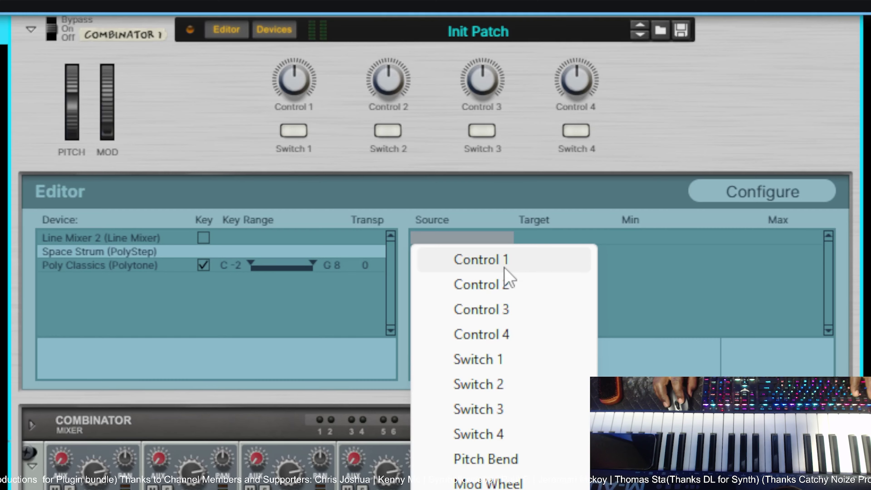
left_click(504, 267)
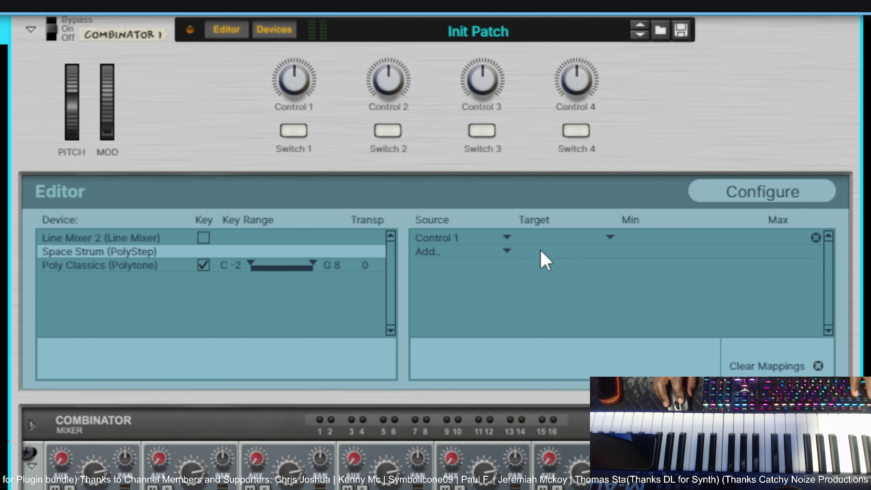
left_click(570, 237)
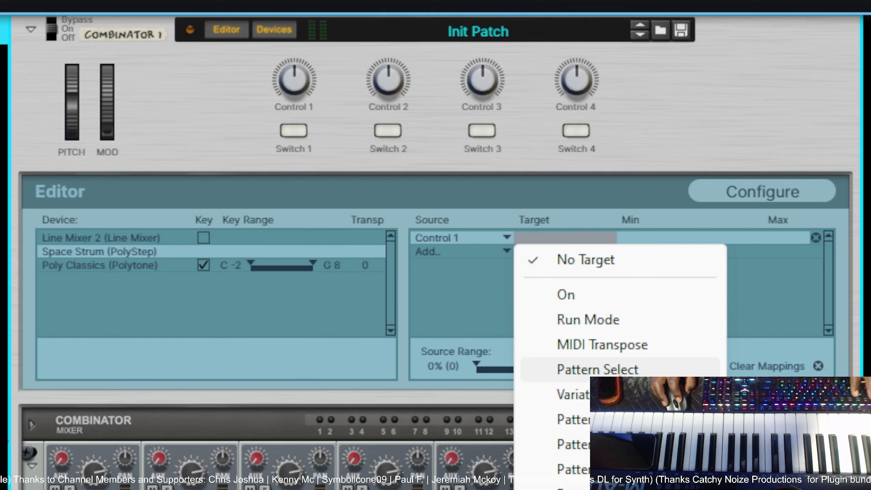
left_click(623, 369)
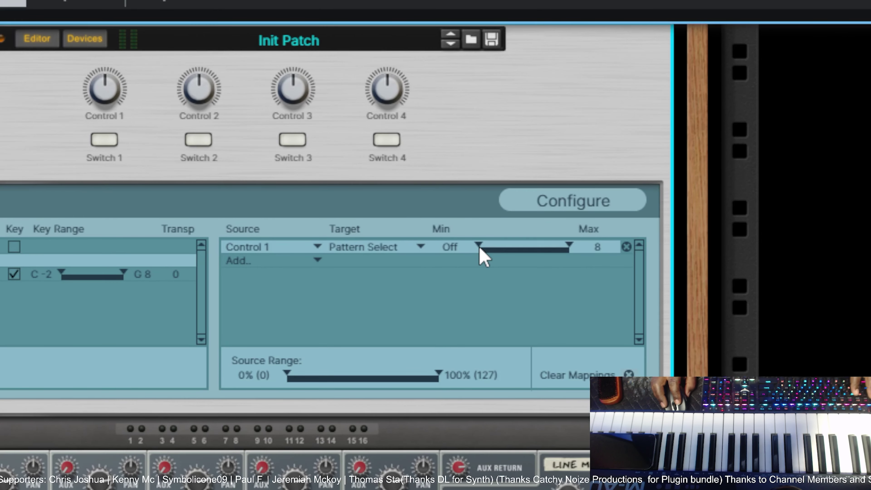
mouse_move(480, 249)
left_mouse_down()
mouse_move(503, 249)
mouse_move(486, 260)
left_mouse_up()
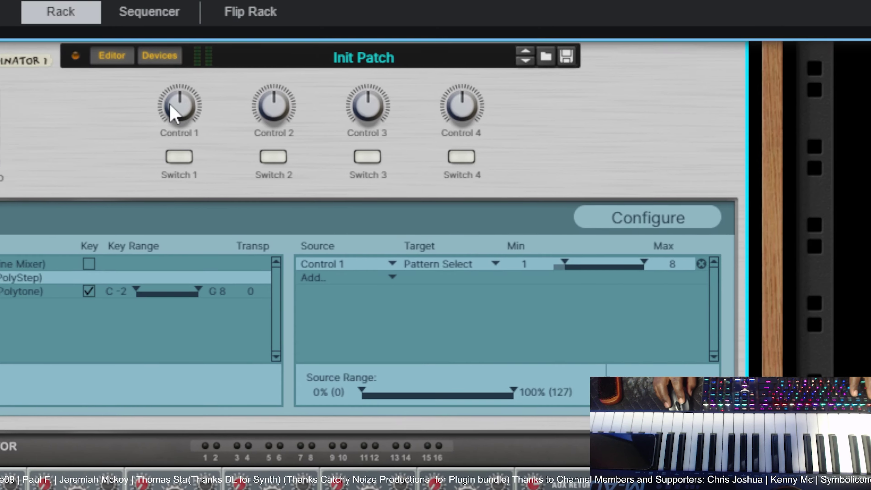
- Turn the Combinator's Control 1 knob through its range to test the pattern switching
left_click_drag(100, 89, 117, 119)
left_click_drag(310, 170, 272, 162)
left_click_drag(258, 70, 197, 61)
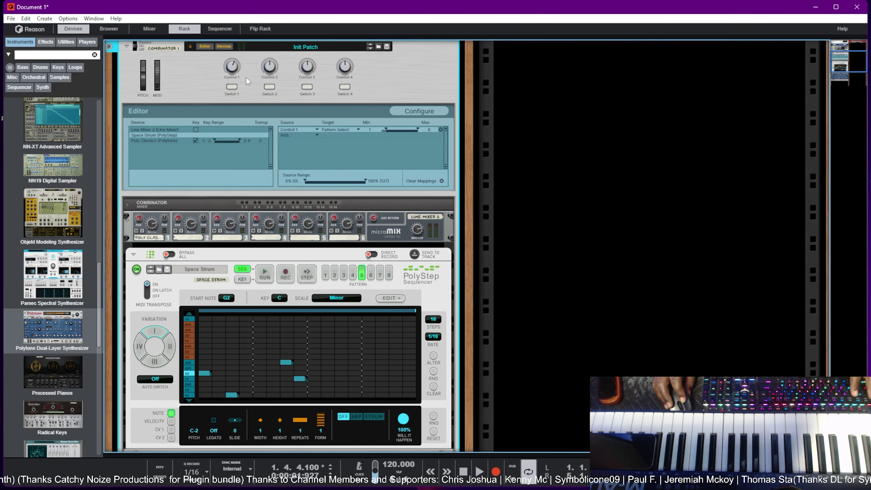
- Hide the Combinator's Editor and devices, and rename its Control 1 knob to Pattern Select
scroll(208, 51, "up", 5)
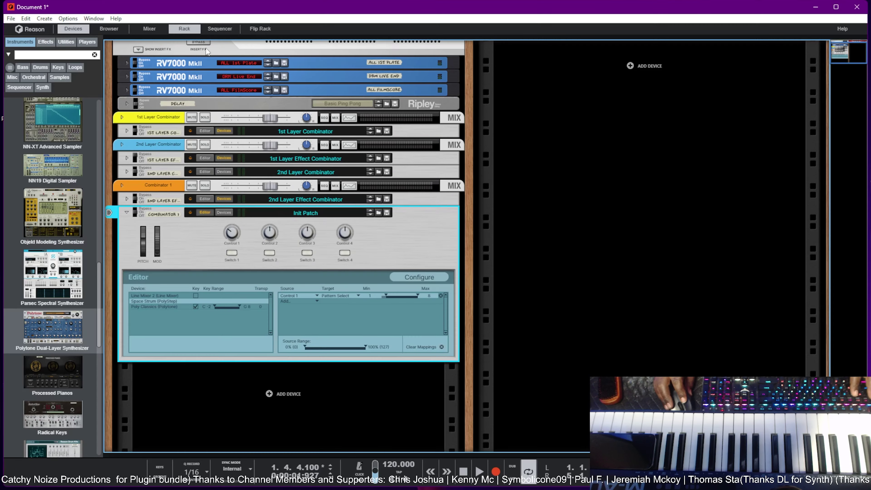
left_click(205, 212)
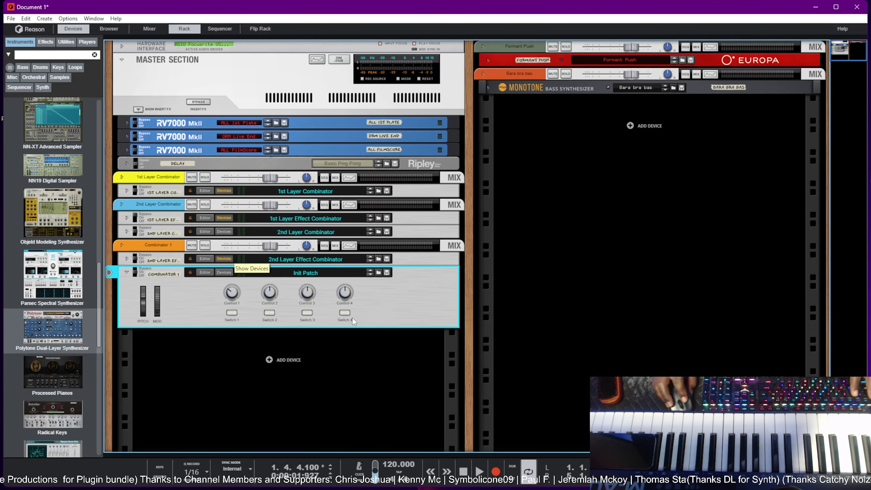
double_click(236, 304)
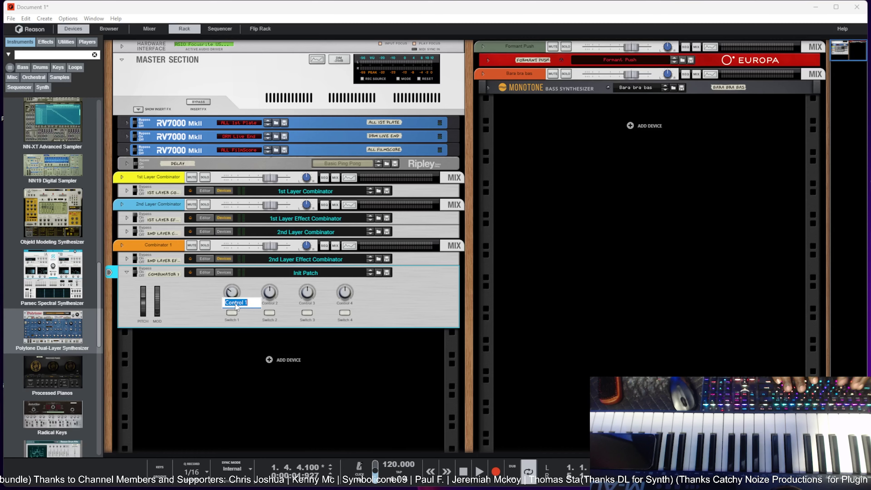
type("Pattern ")
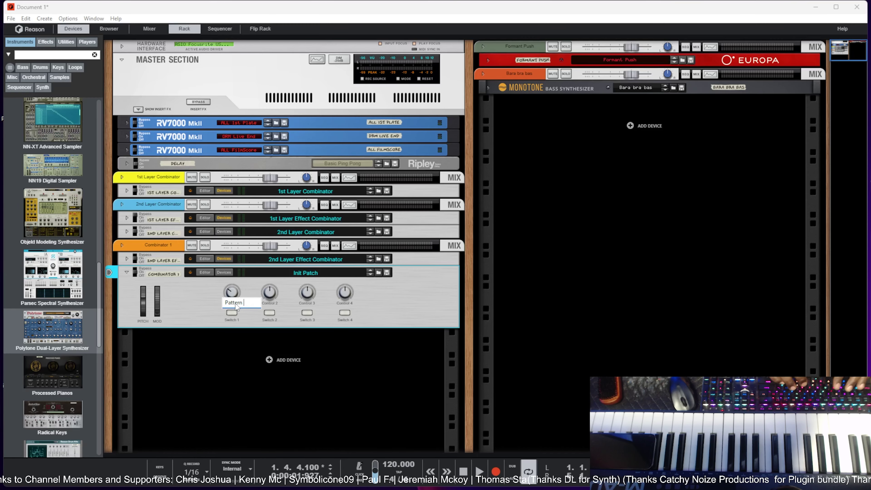
type("Select")
key("Return")
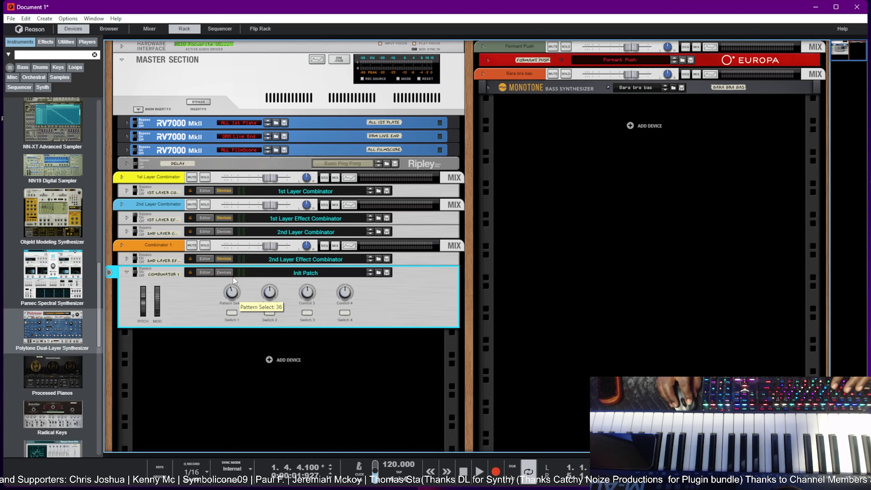
- Turn the Pattern Select knob, show the Combinator's devices, and briefly play the transport to hear the selected PolyStep pattern
mouse_move(239, 297)
left_mouse_down()
mouse_move(236, 238)
mouse_move(232, 308)
left_mouse_up()
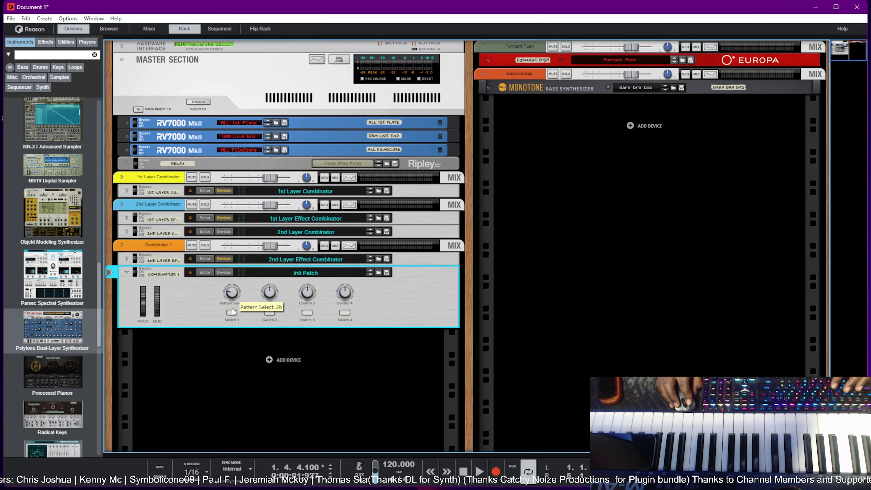
left_click(224, 272)
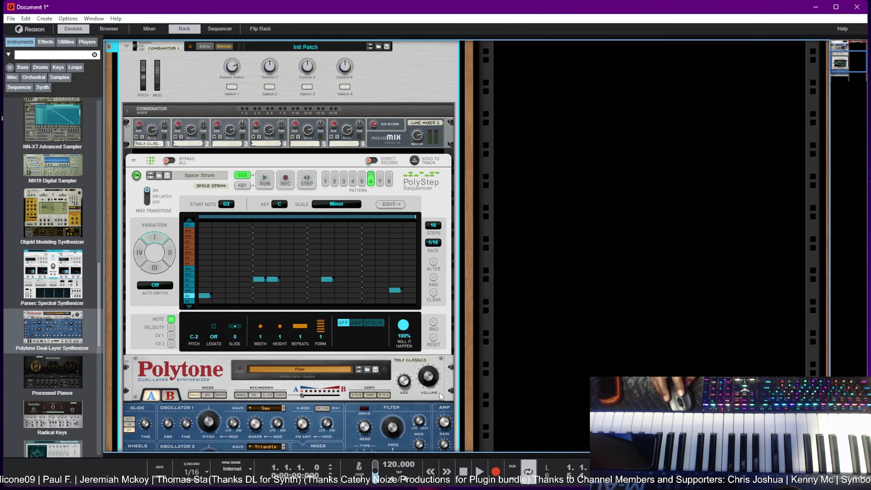
left_click(479, 471)
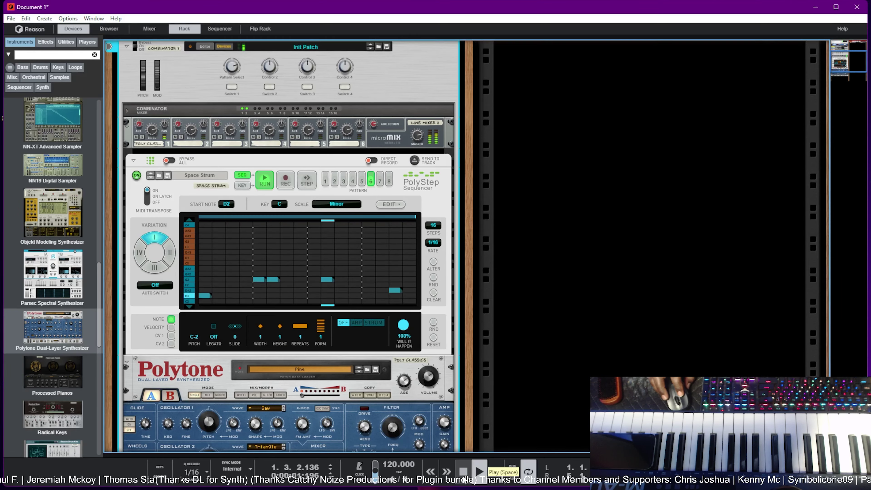
double_click(463, 472)
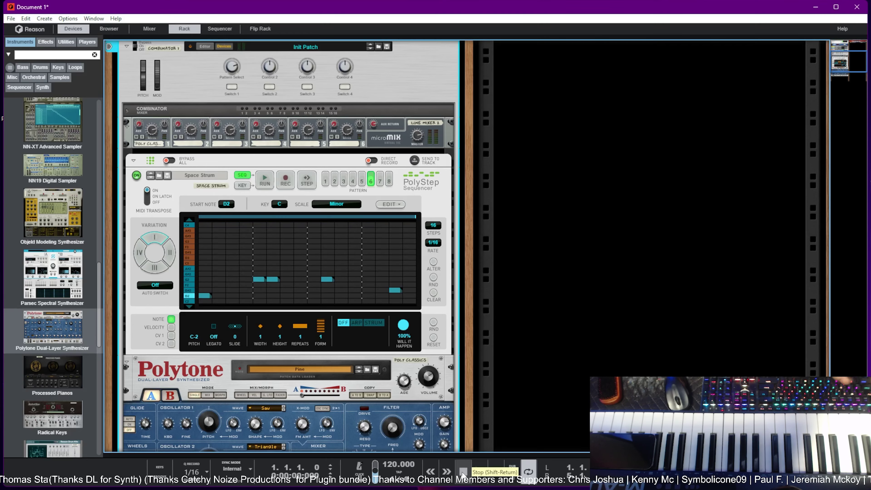
- Open the Combinator's Editor in Configure mode to edit its panel elements
left_click(206, 47)
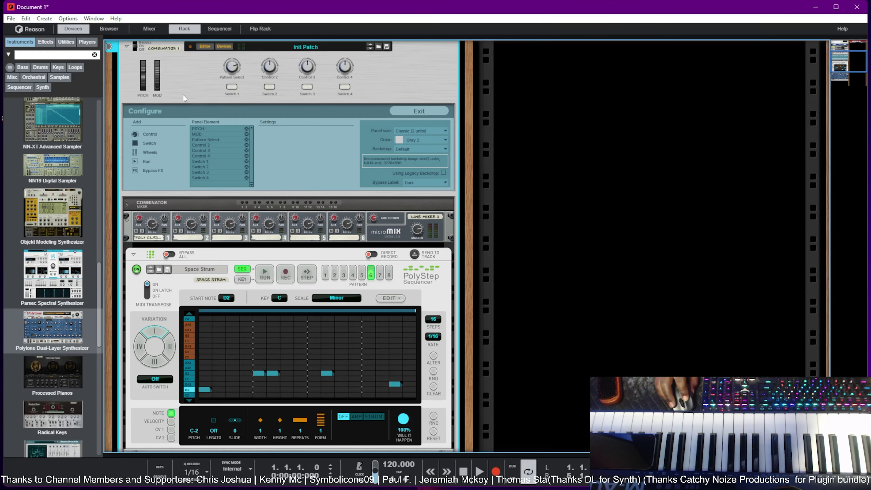
- Add a Run button to the Combinator panel beside the mod wheel and test it
left_click(134, 161)
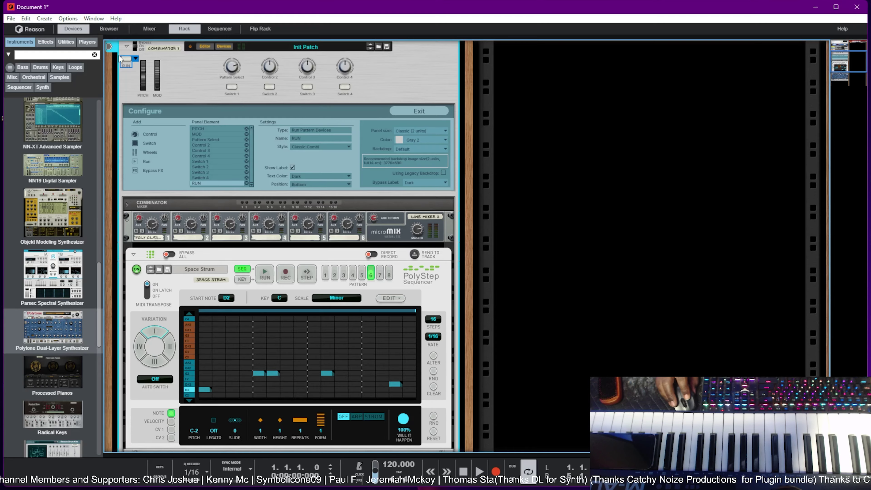
left_click_drag(185, 61, 175, 61)
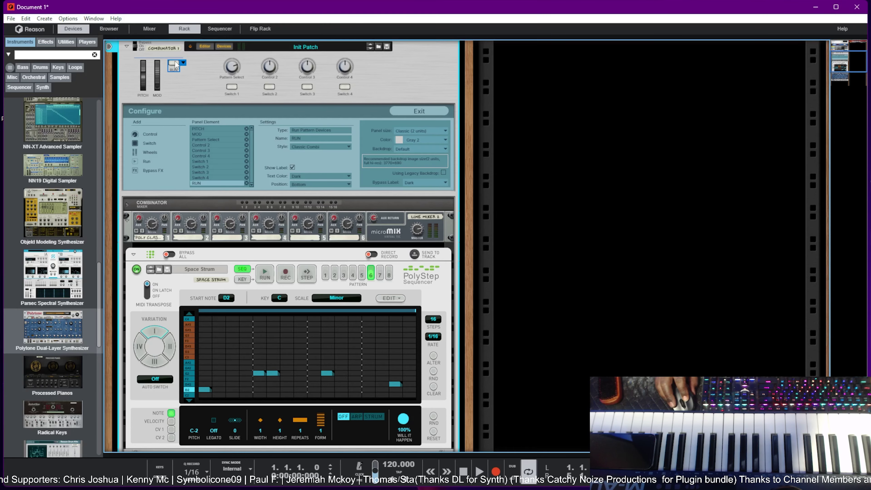
left_click(418, 111)
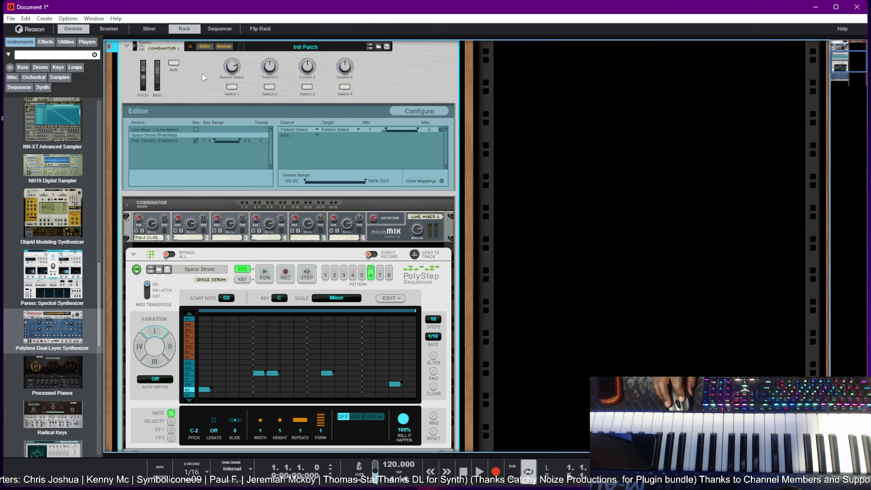
left_click(173, 61)
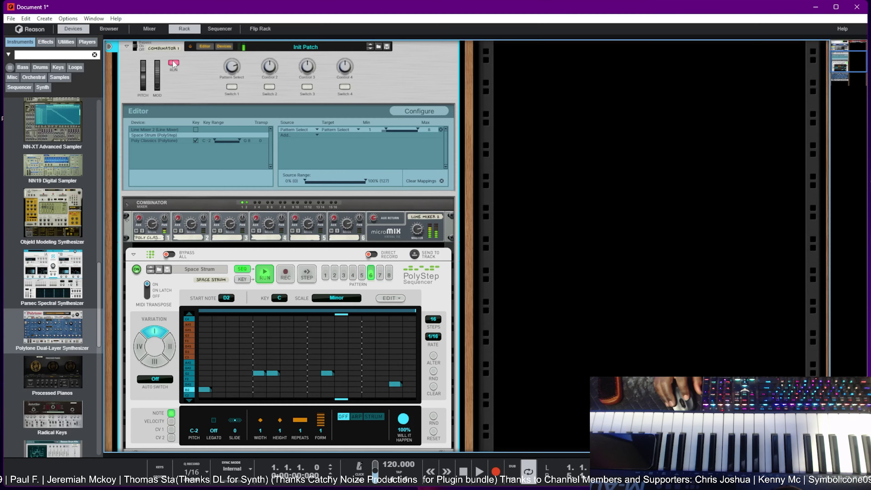
left_click(418, 109)
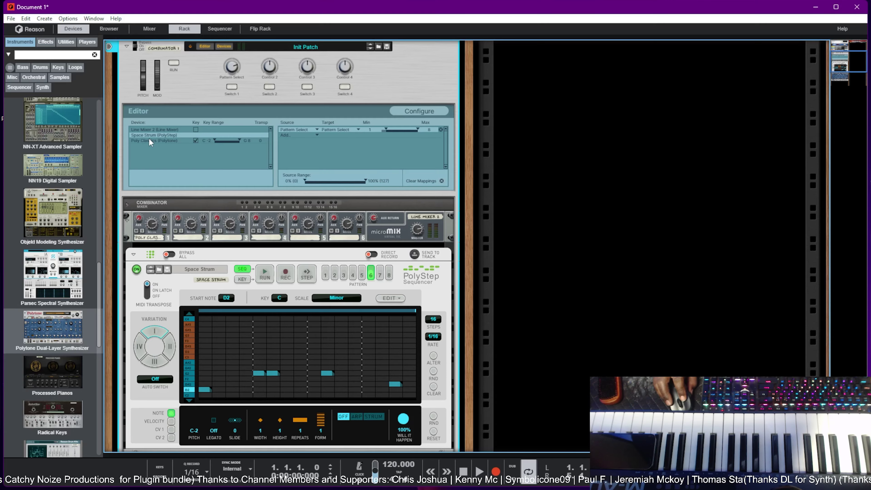
- Map Switch 1 to the On parameter of the Space Strum PolyStep and toggle the switch to test it
left_click(152, 135)
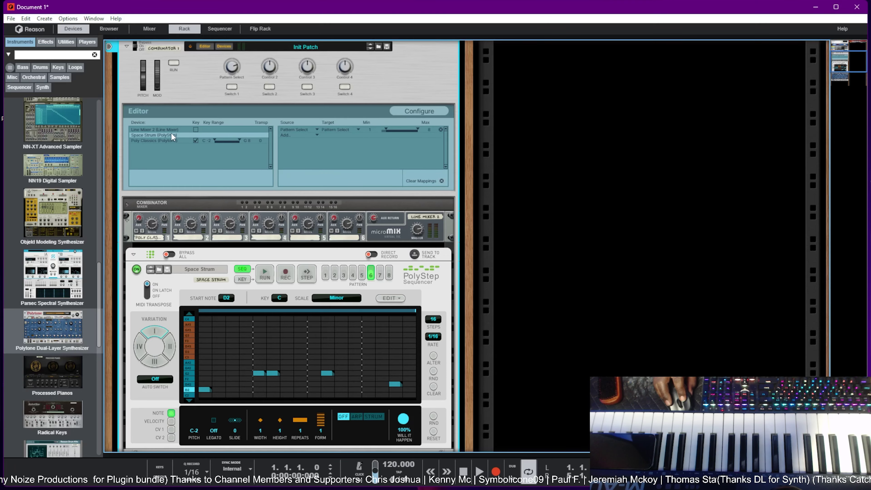
left_click(294, 135)
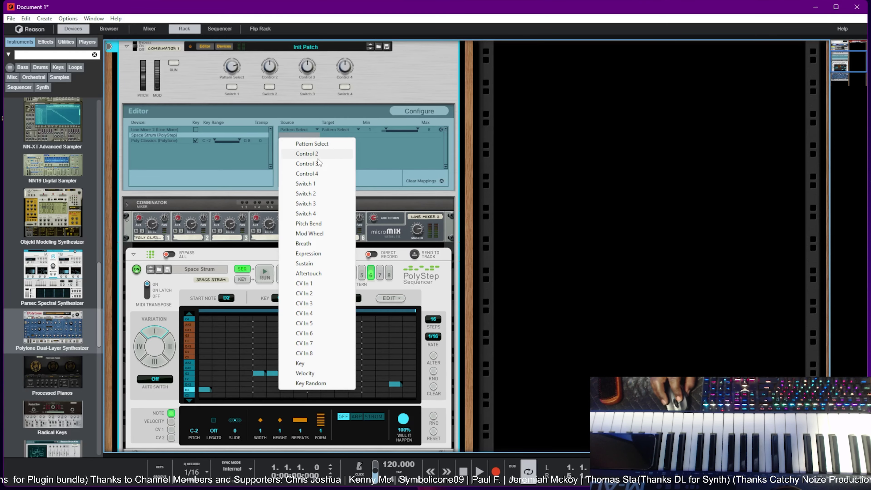
left_click(315, 187)
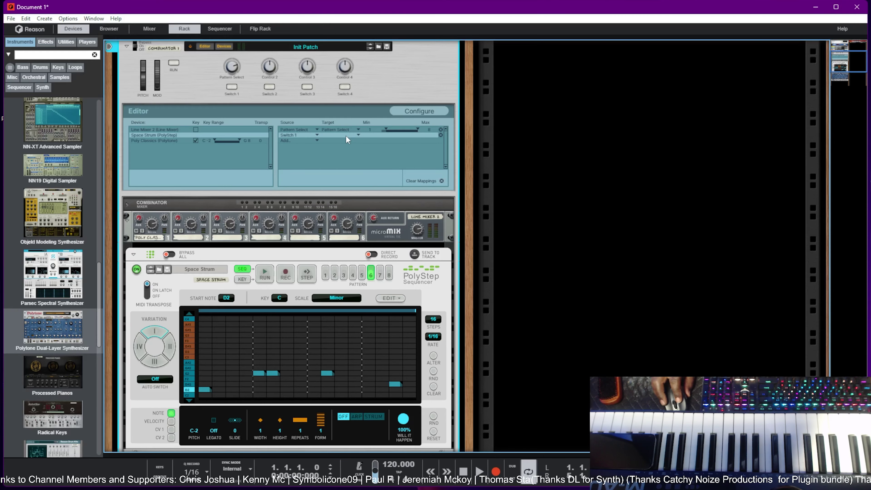
left_click(346, 135)
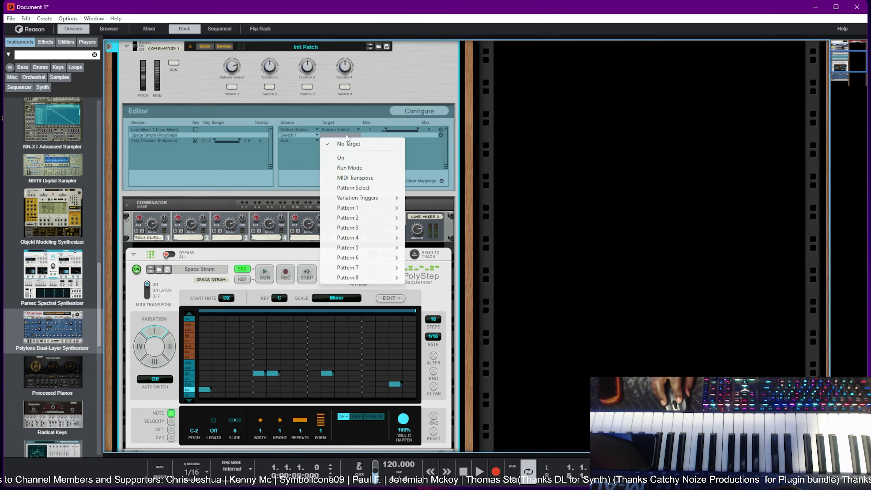
left_click(355, 169)
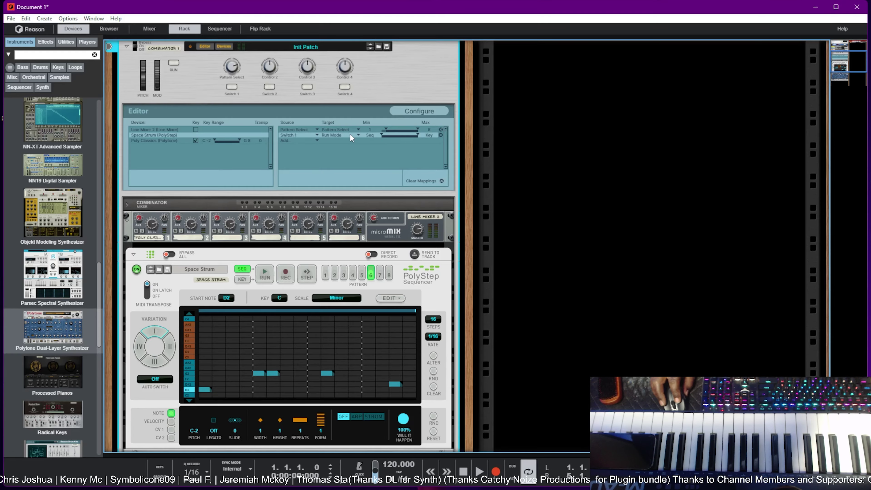
left_click(342, 134)
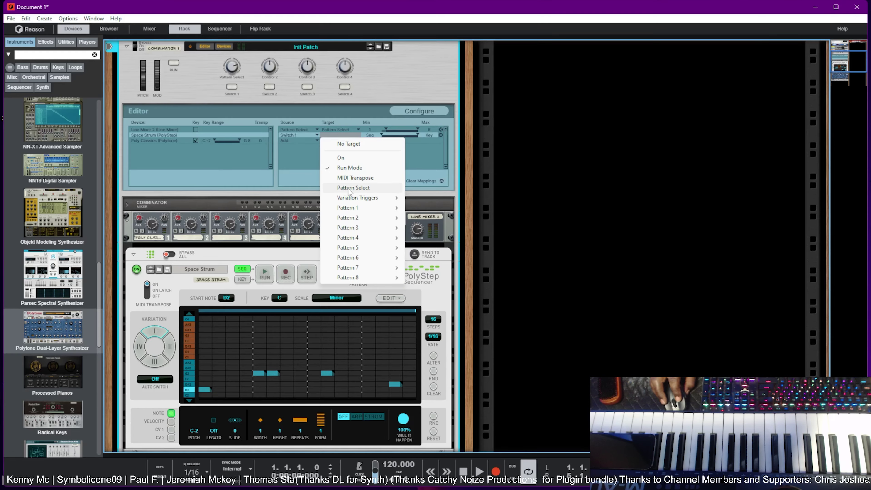
mouse_move(351, 198)
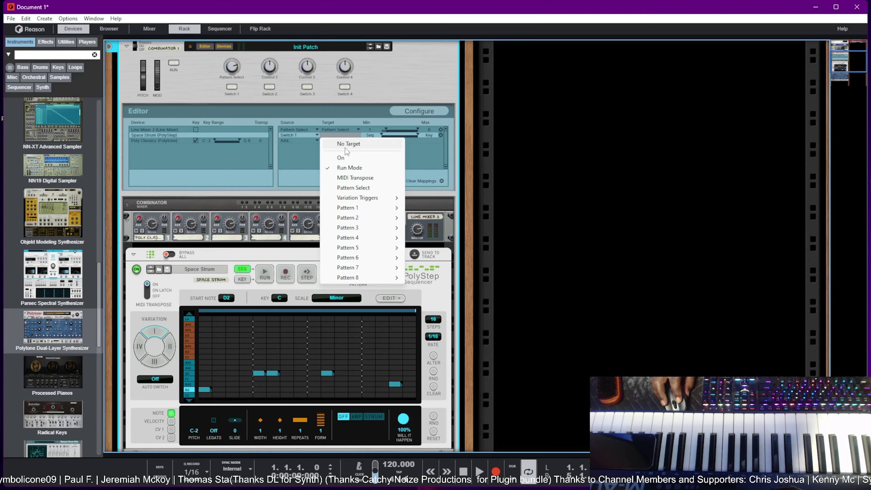
left_click(342, 158)
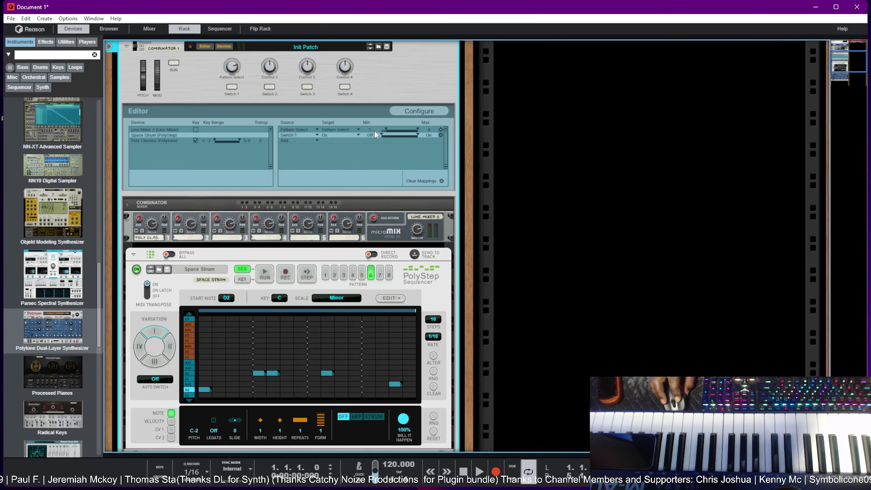
left_click(228, 89)
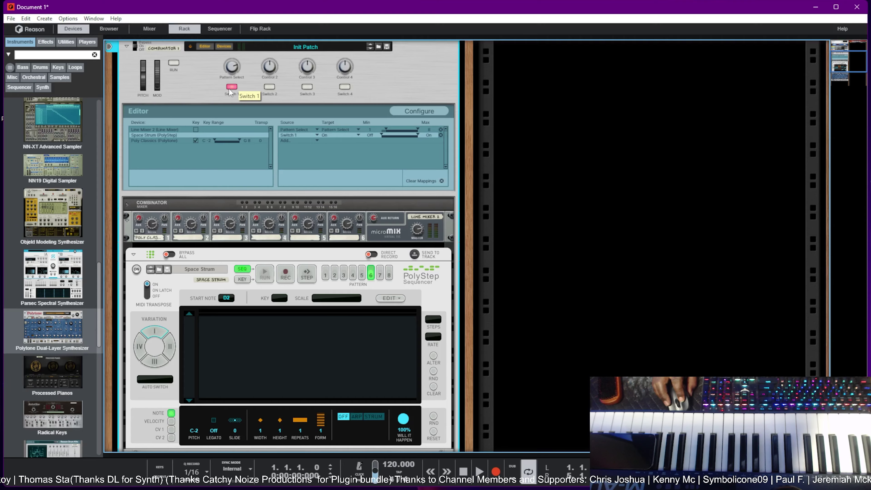
left_click(228, 89)
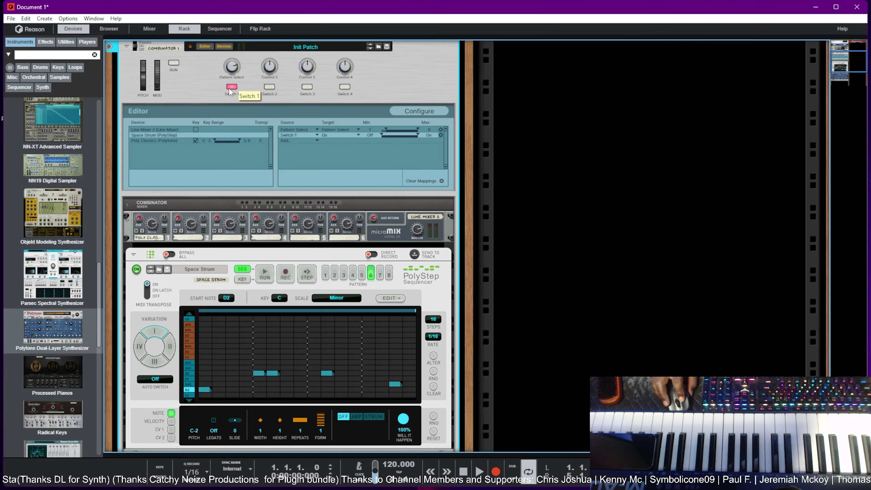
- Rename Switch 1 on the Combinator panel as "Pattern On/Off"
double_click(228, 96)
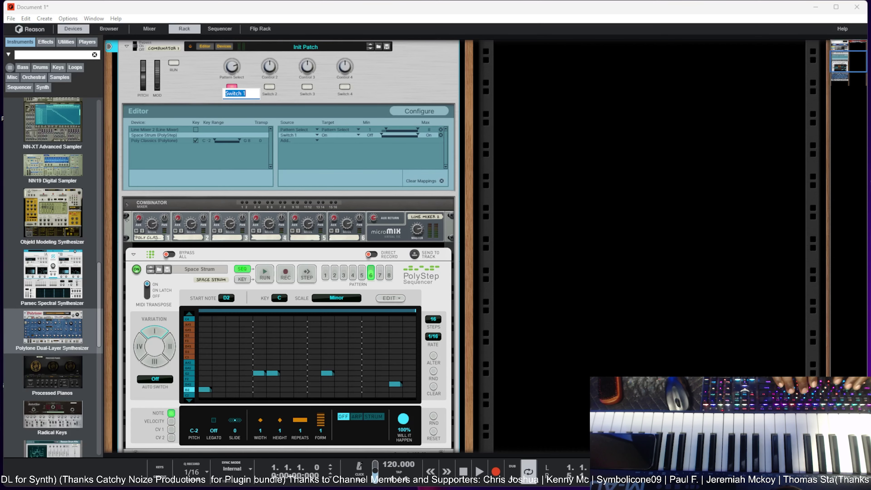
type("Polt")
key("BackSpace")
key("BackSpace")
key("BackSpace")
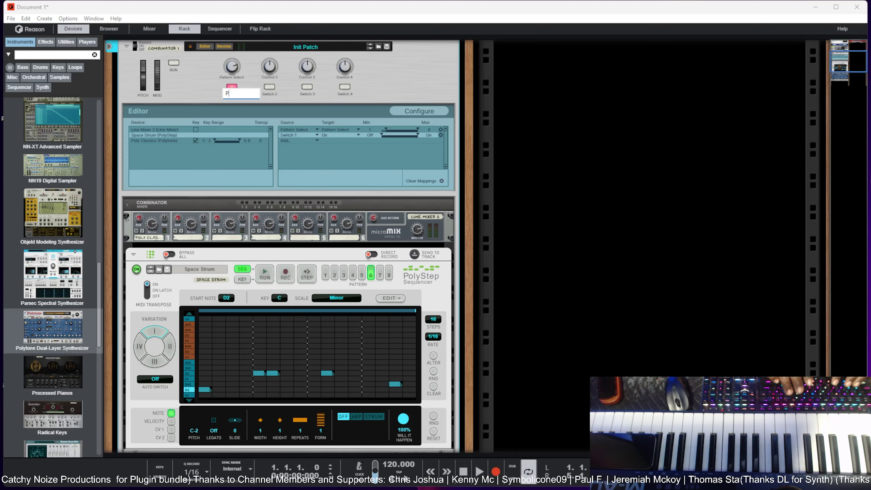
type("attern On")
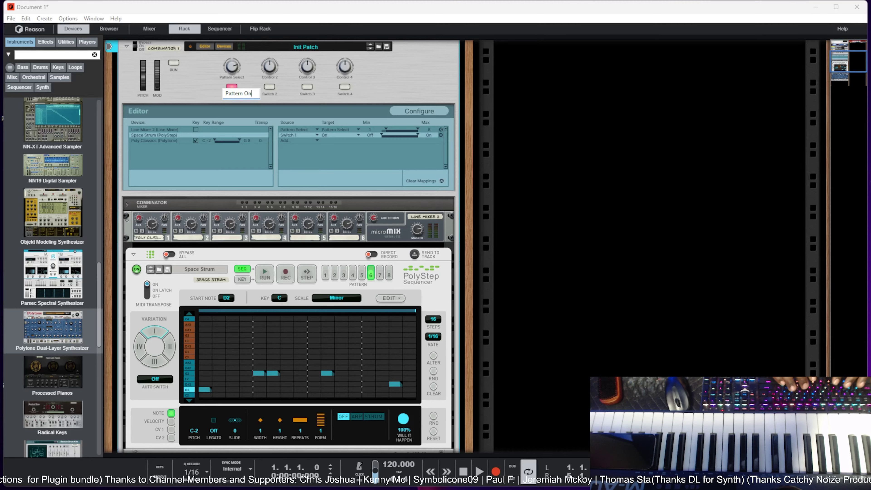
type("/Off")
key("Return")
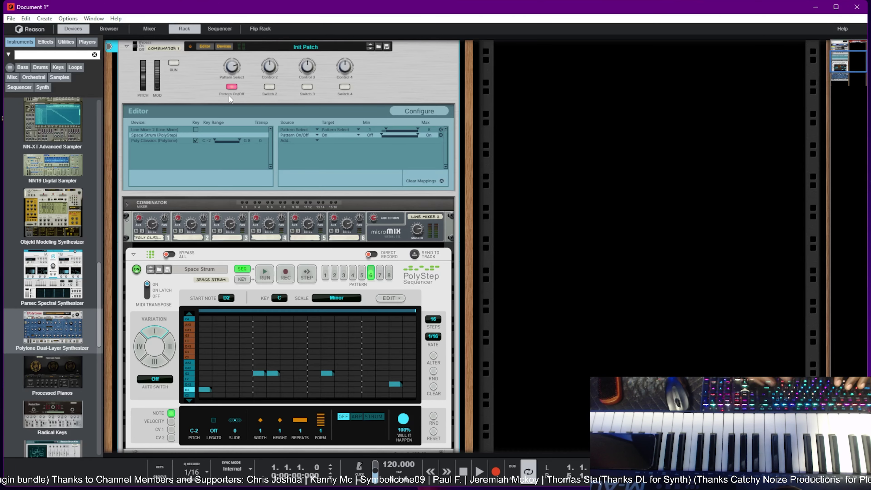
- Toggle the Pattern On/Off switch repeatedly to check how it controls the PolyStep sequencer
left_click(233, 87)
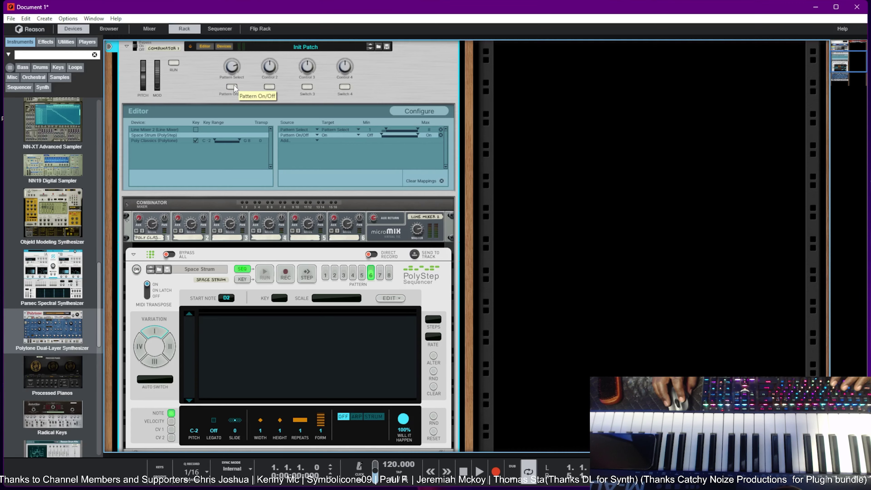
left_click(233, 86)
left_click(234, 86)
left_click(233, 86)
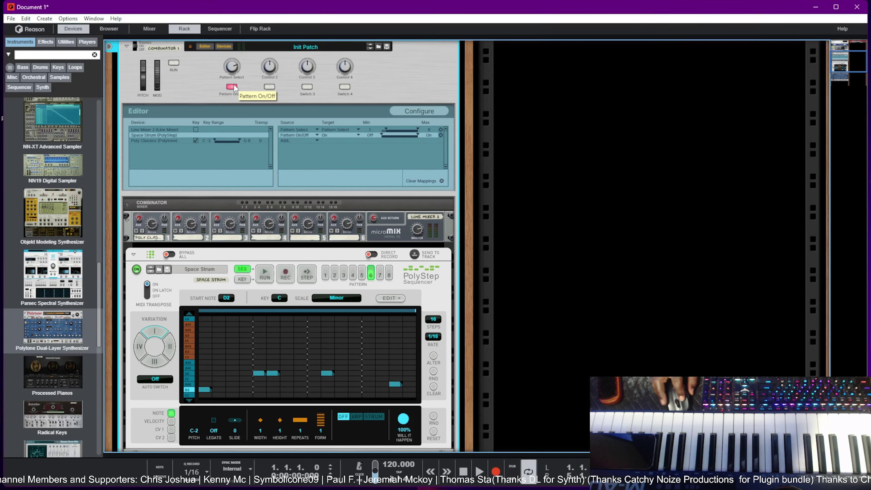
left_click(233, 86)
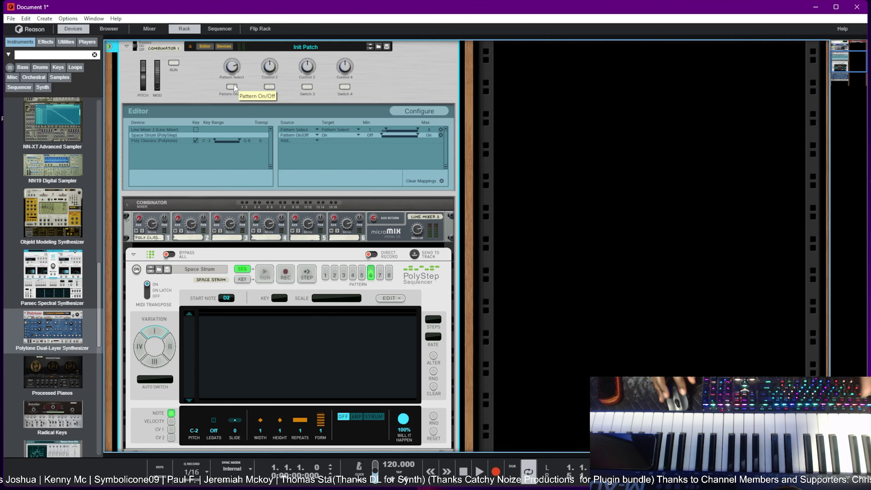
left_click(234, 86)
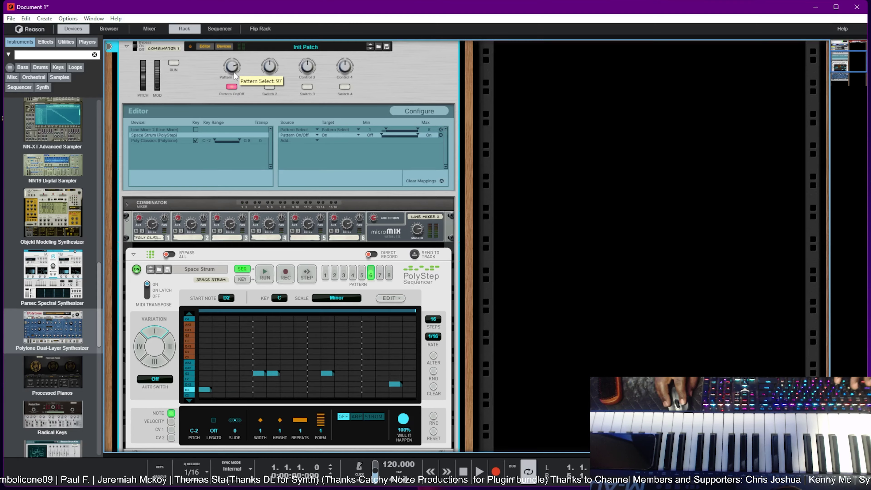
- Set the Pattern Select knob to 0 and briefly run the pattern to hear it
left_click_drag(234, 72, 227, 153)
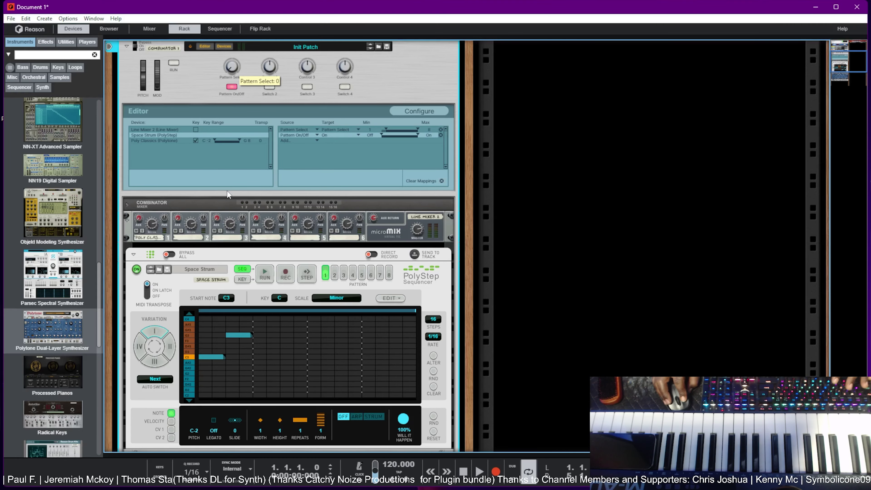
left_click(173, 63)
left_click(173, 63)
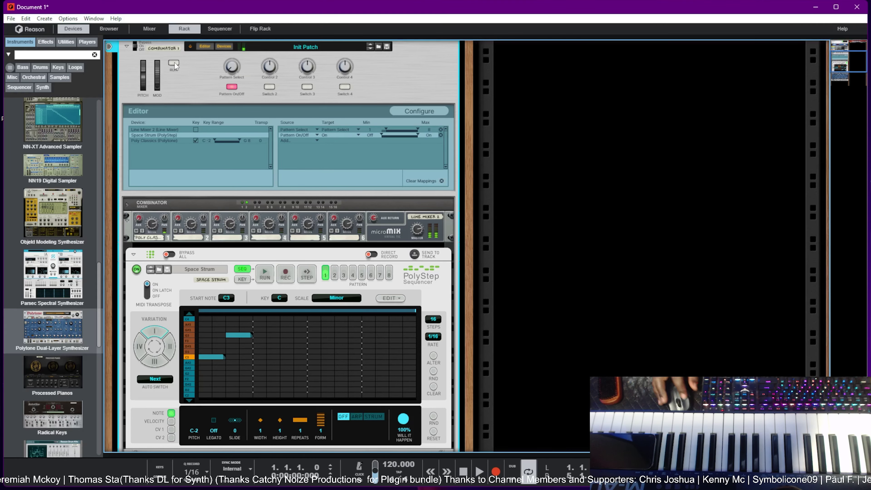
- Start song playback, turn Pattern On/Off off, and play again to compare before stopping
key("space")
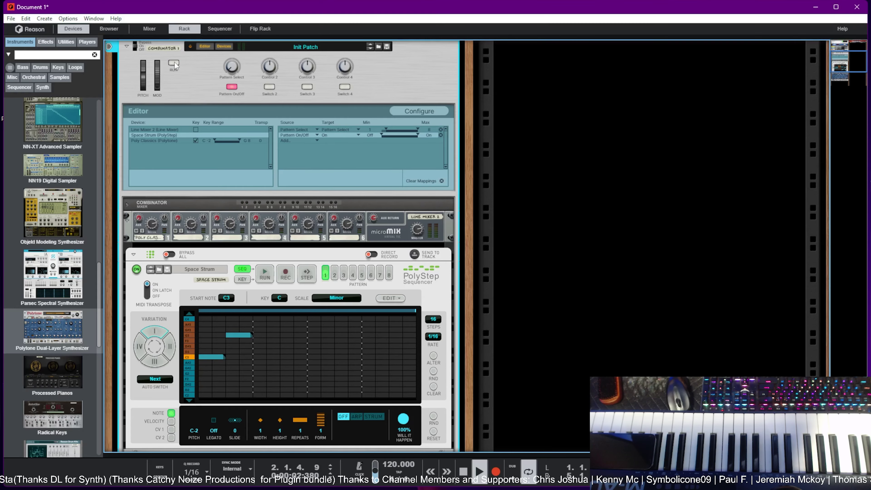
left_click(233, 87)
key("space")
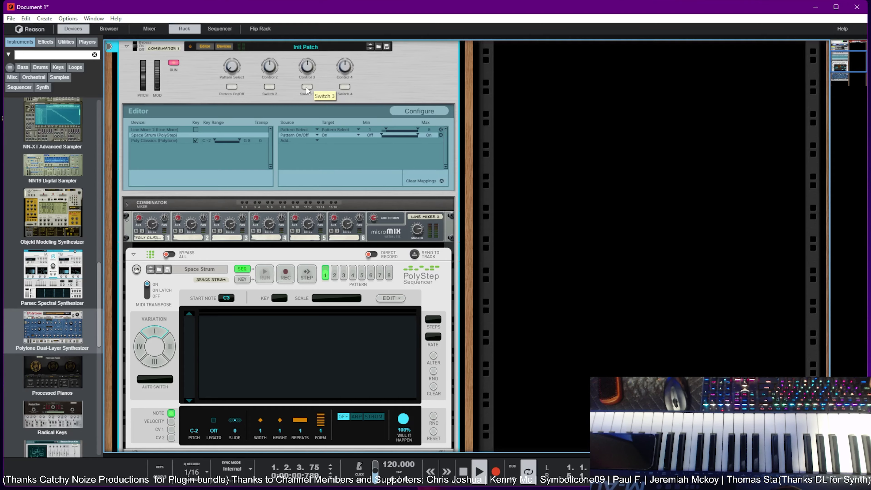
key("space")
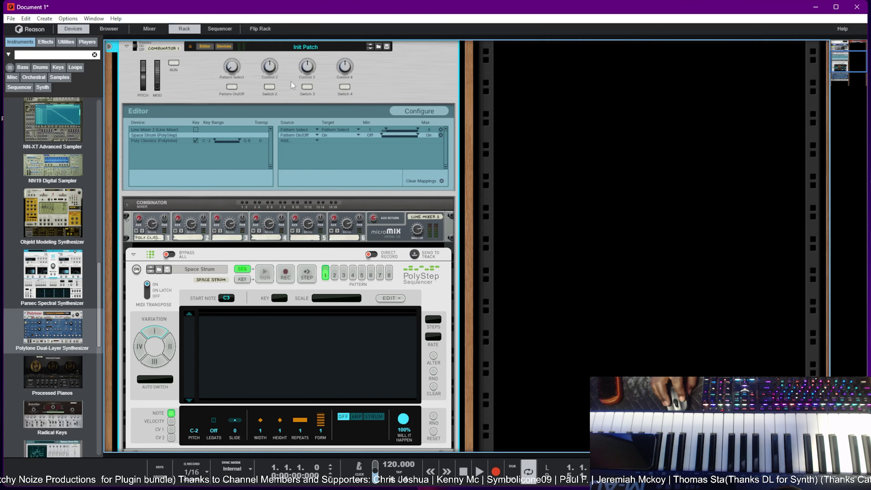
- Remove Switches 2, 3 and 4 and Controls 2, 3 and 4 from the Combinator panel in Configure mode
left_click(421, 113)
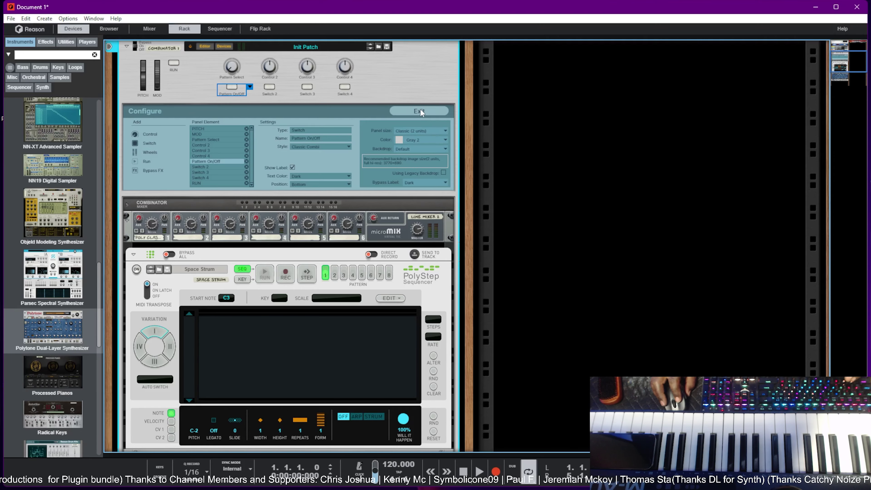
left_click(264, 89)
key("Delete")
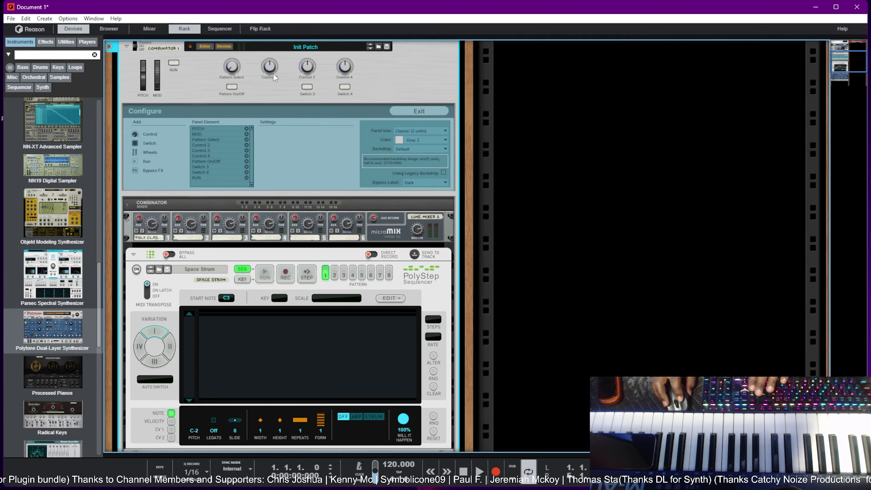
left_click(274, 73)
key("Delete")
left_click(304, 72)
key("Delete")
left_click(307, 86)
key("Delete")
left_click(345, 86)
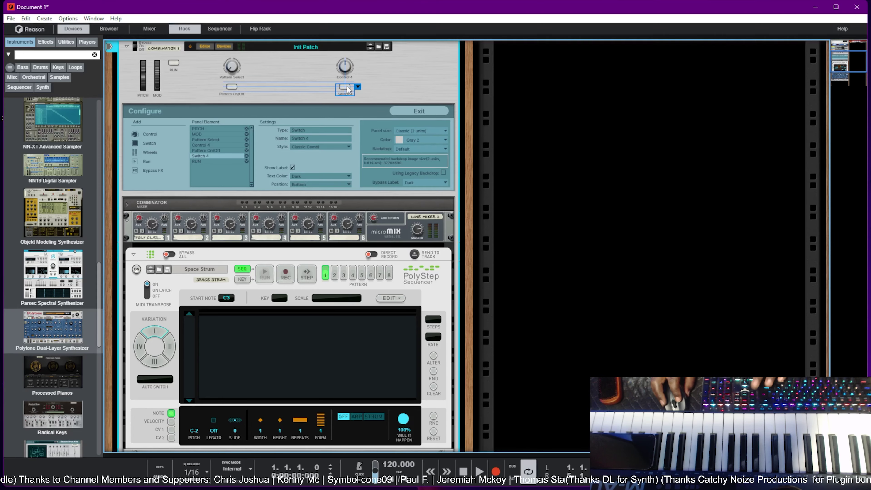
key("Delete")
left_click(349, 66)
key("Delete")
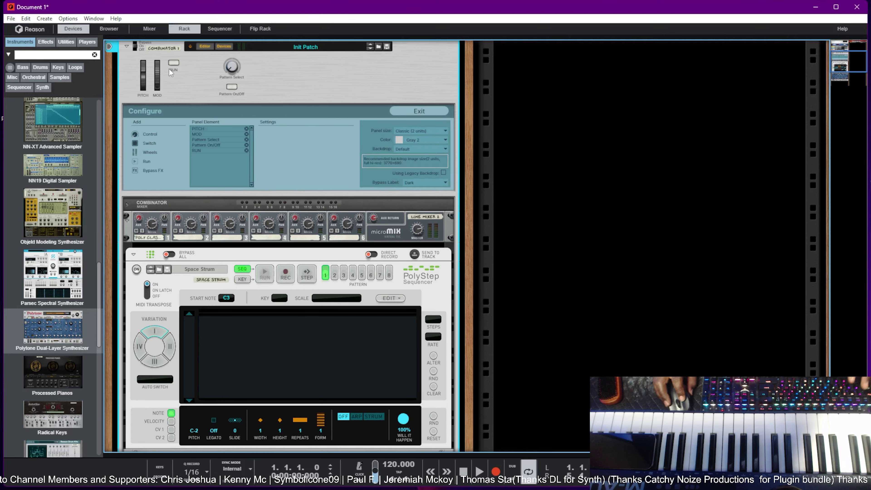
- Move the Pattern Select knob and the Pattern On/Off switch to the middle of the Combinator panel, aligned one above the other
left_click_drag(232, 66, 305, 68)
left_click_drag(235, 88, 305, 85)
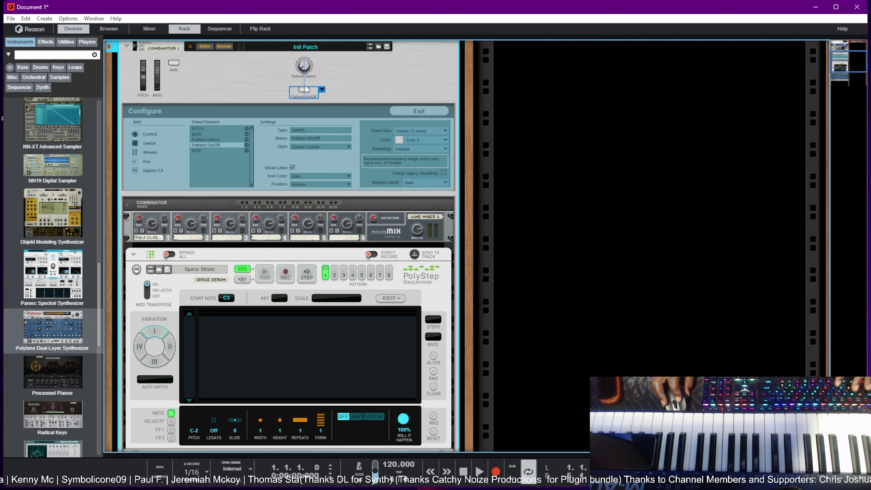
left_click(309, 81)
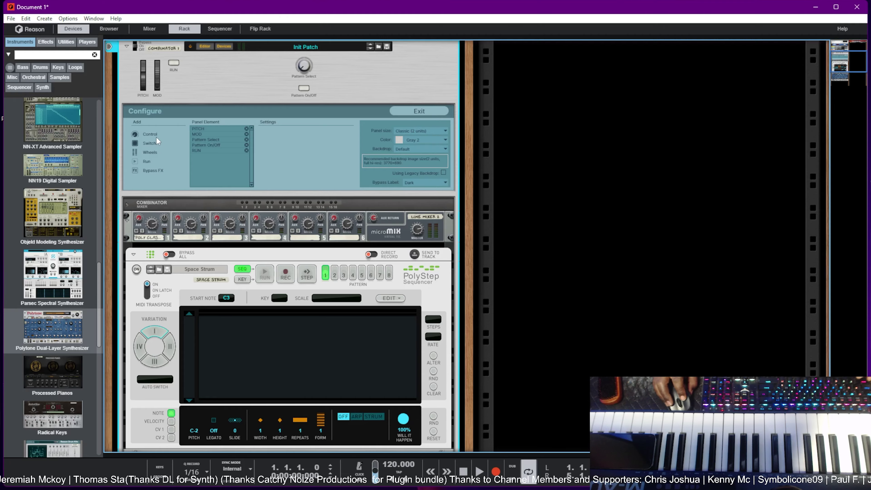
- Add a new control and a new switch to the Combinator panel, align the knob above the switch, and exit Configure mode
left_click(134, 135)
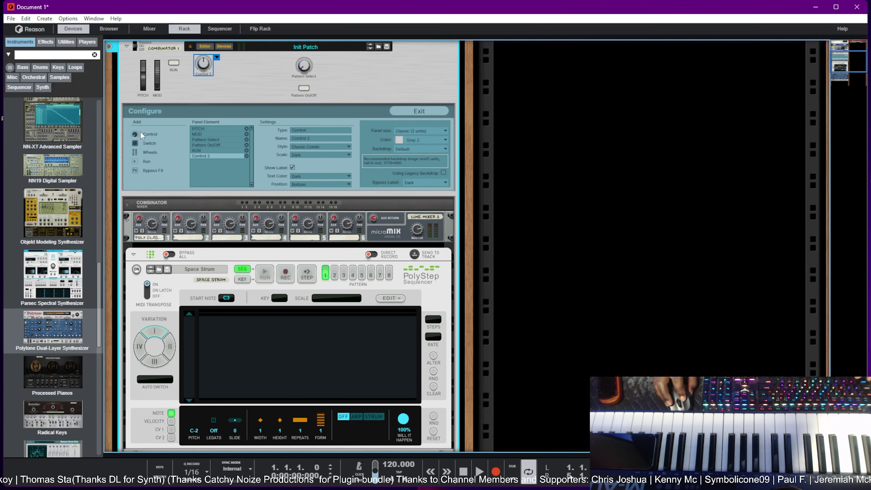
left_click(135, 143)
left_click_drag(124, 59, 206, 68)
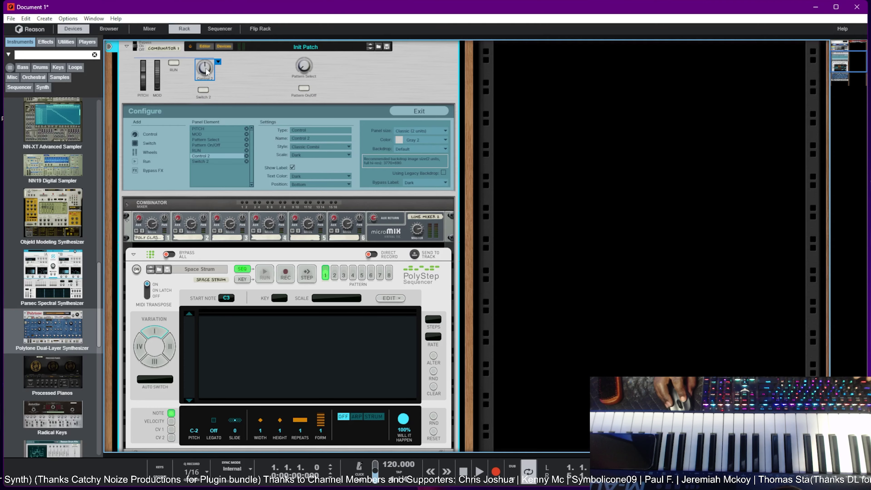
left_click(405, 109)
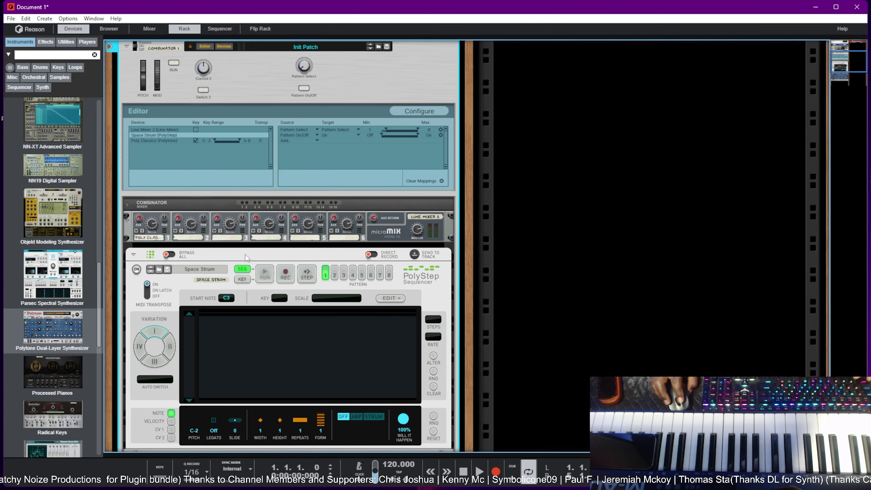
- Add Control 2 as a modulation source for the Poly Classics (Polytone) device and browse its available targets
scroll(245, 255, "down", 5)
scroll(395, 259, "down", 3)
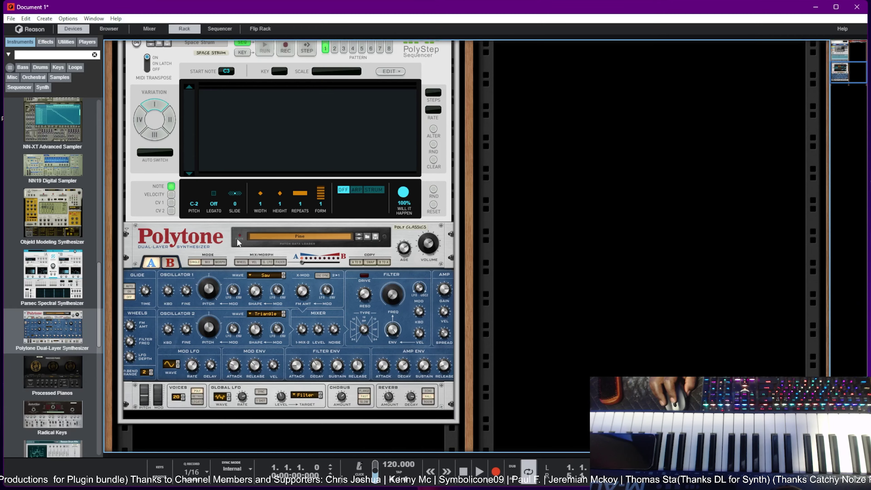
scroll(216, 238, "up", 10)
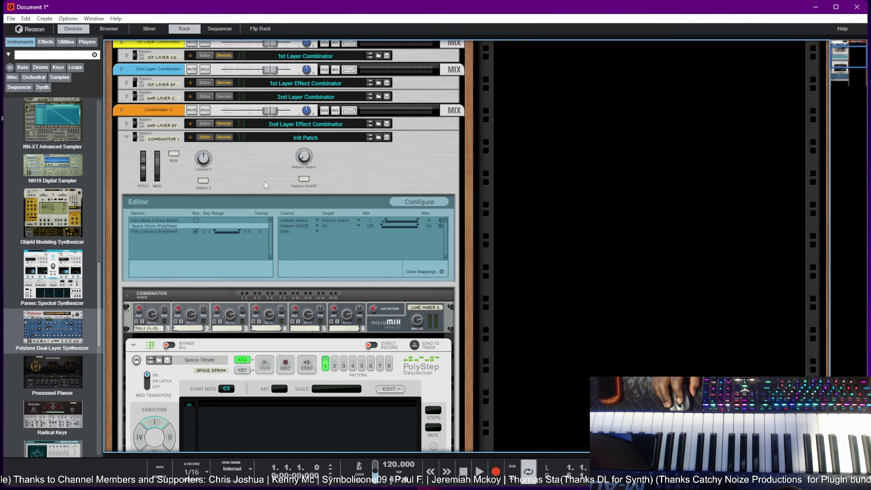
left_click(158, 230)
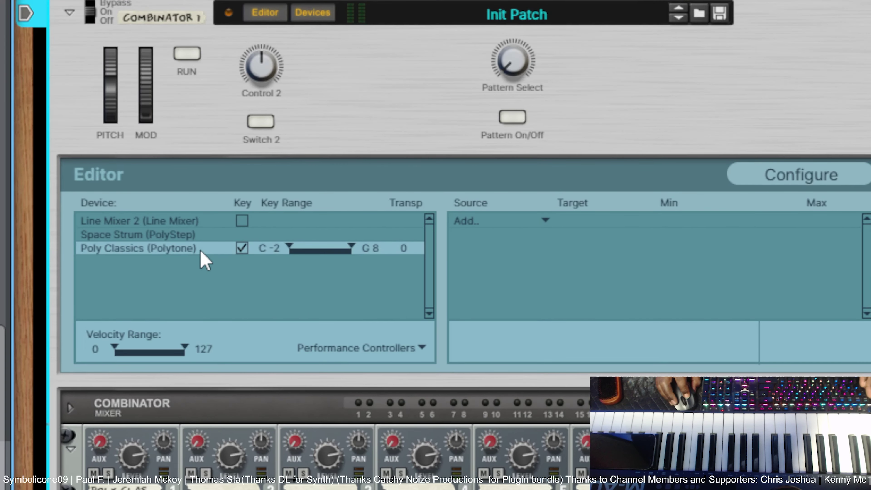
left_click(516, 222)
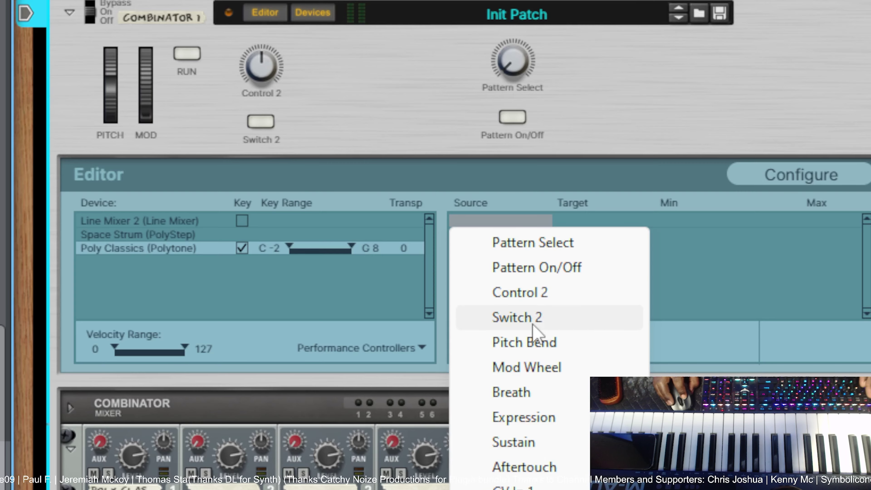
left_click(532, 290)
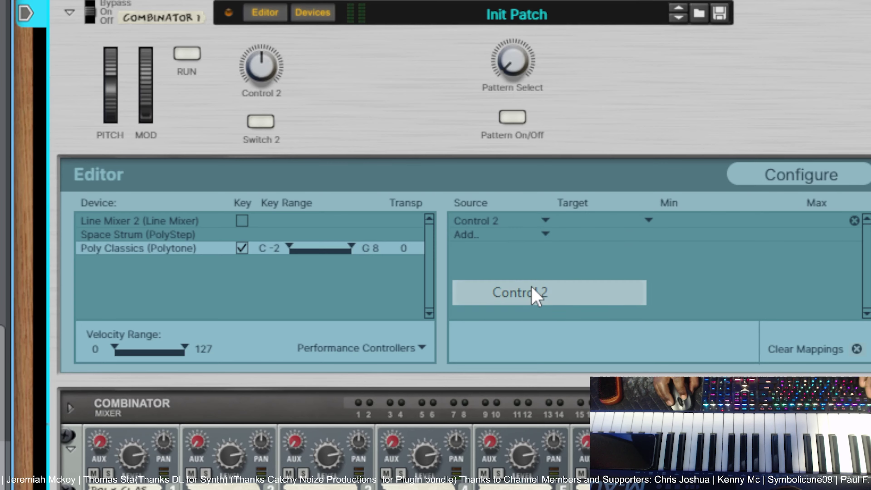
left_click(645, 223)
left_click(621, 223)
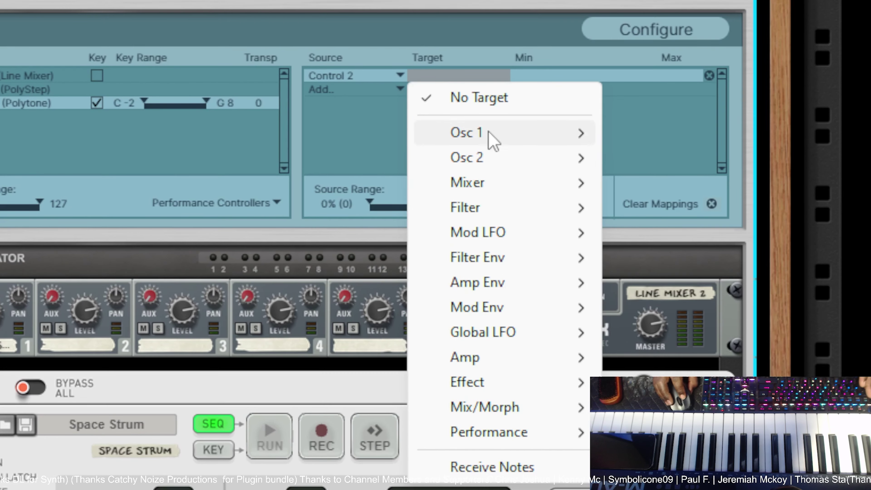
mouse_move(500, 88)
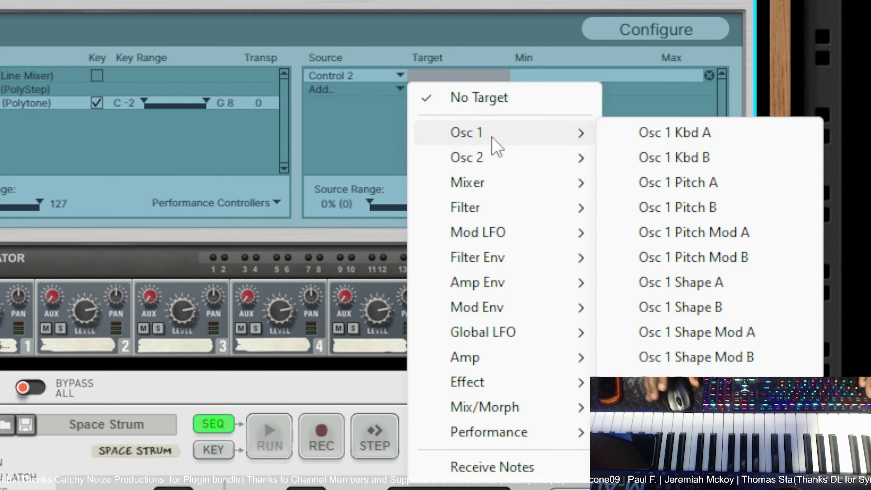
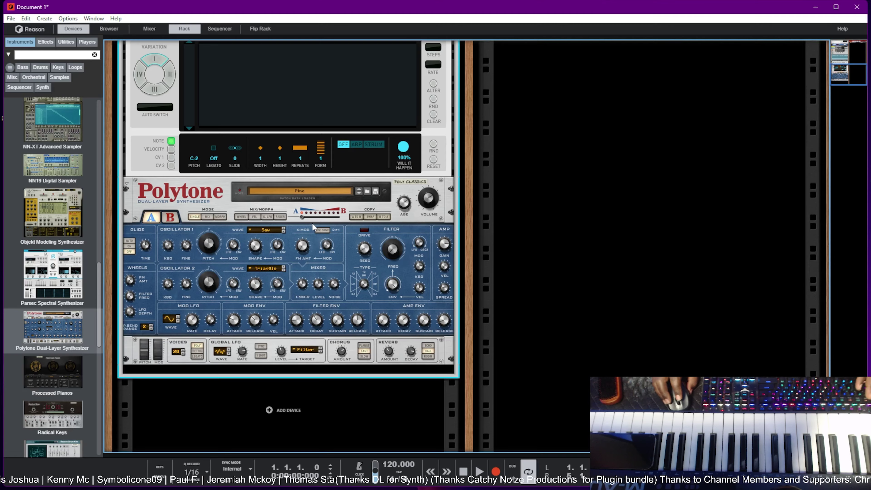
- Check the layer balance slider on Polytone and assign Control 2 to its Mix/Morph Layer Balance target
mouse_move(318, 220)
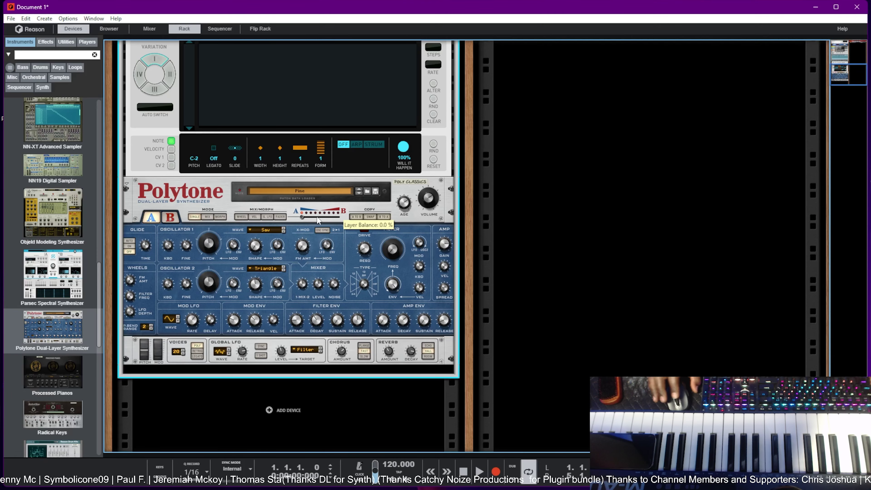
left_click(159, 359)
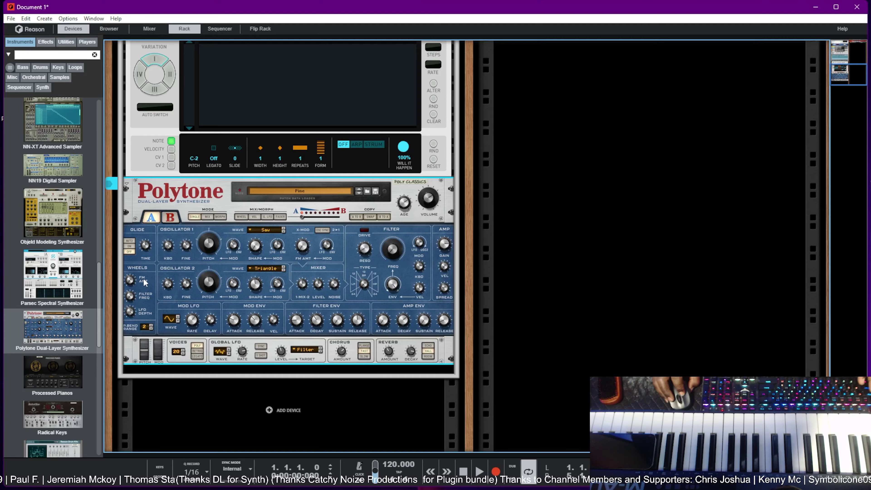
scroll(183, 336, "up", 5)
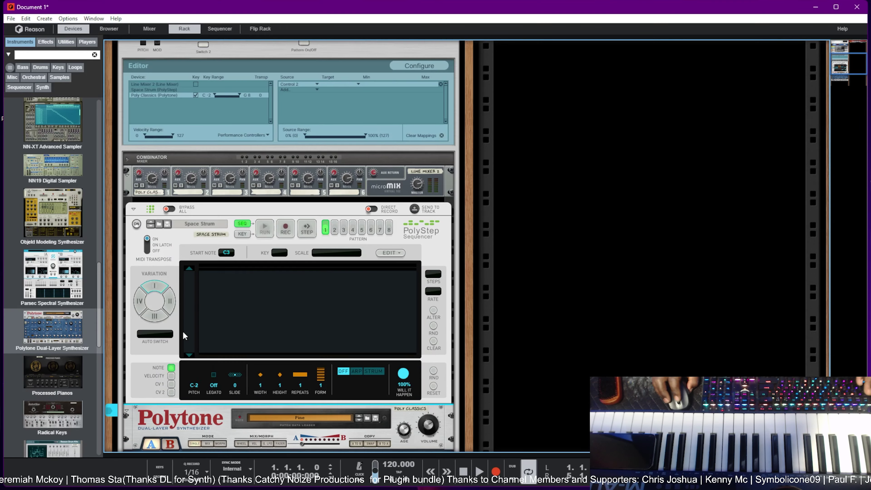
scroll(179, 231, "up", 2)
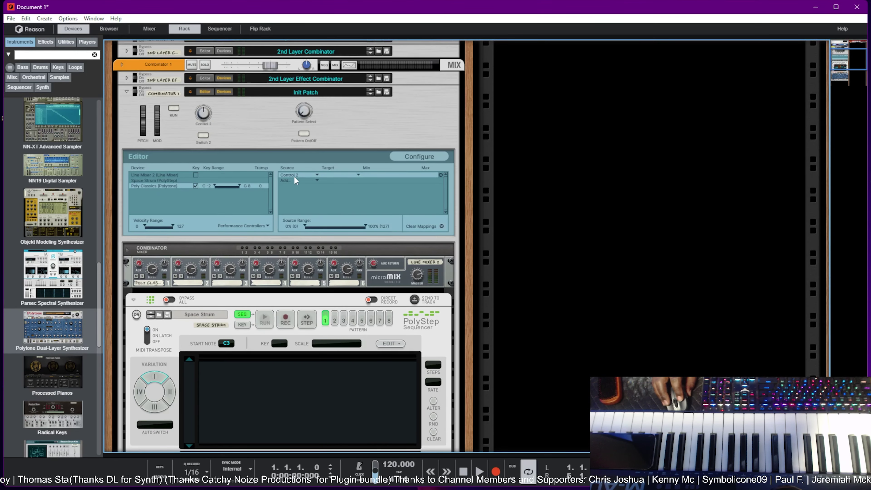
left_click(324, 175)
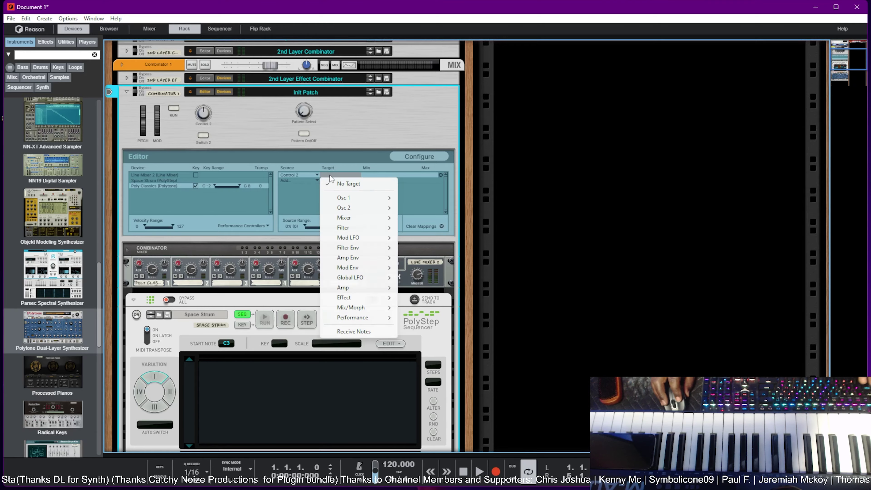
mouse_move(351, 310)
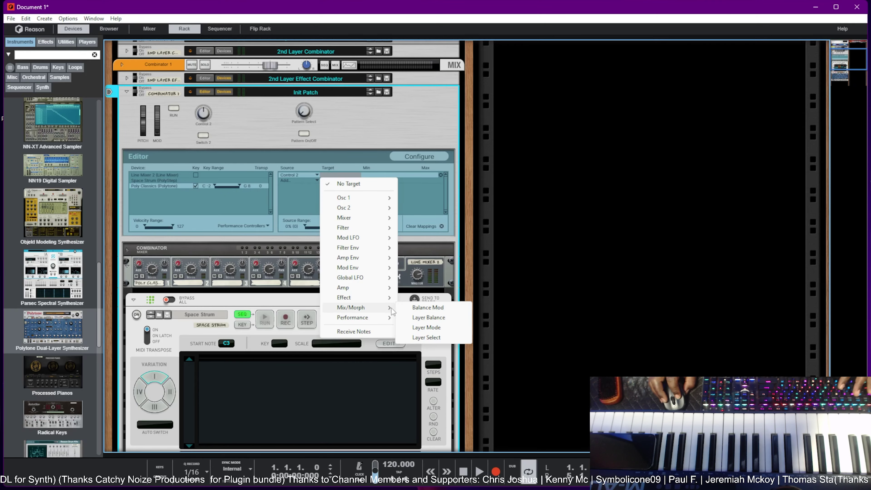
left_click(428, 317)
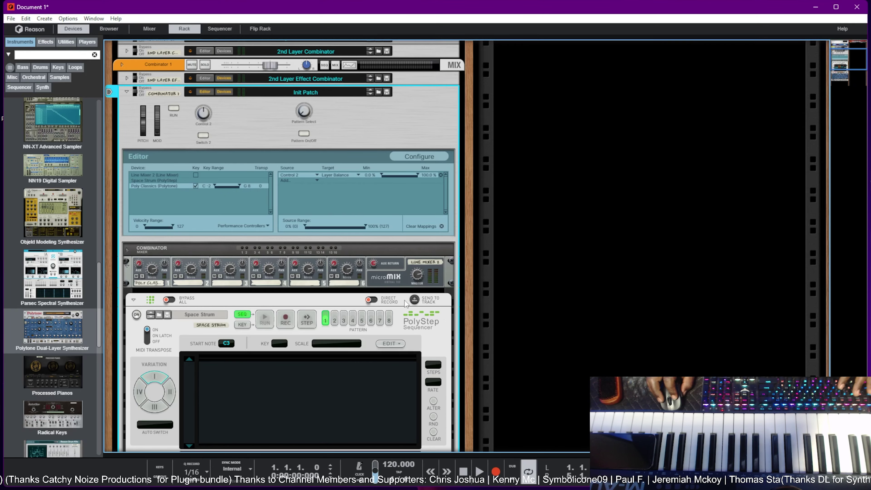
- Collapse the PolyStep Sequencer player above Polytone to shorten the rack
scroll(164, 166, "down", 3)
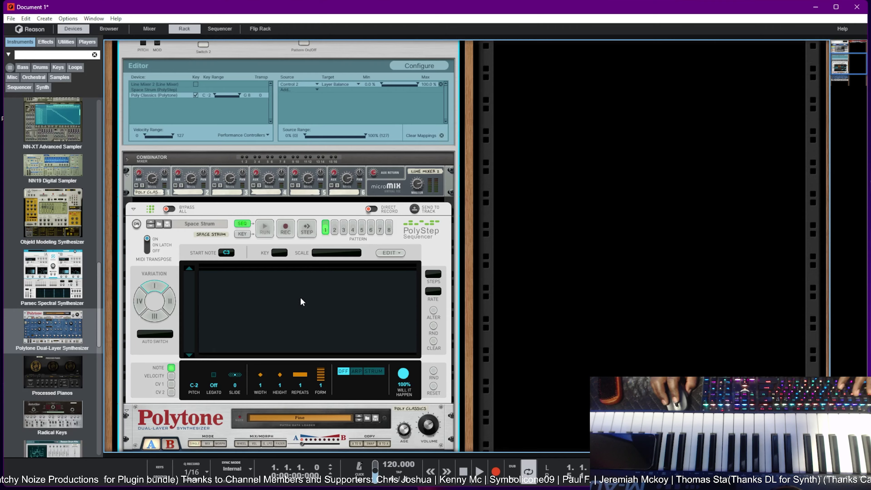
left_click(133, 208)
scroll(133, 210, "up", 3)
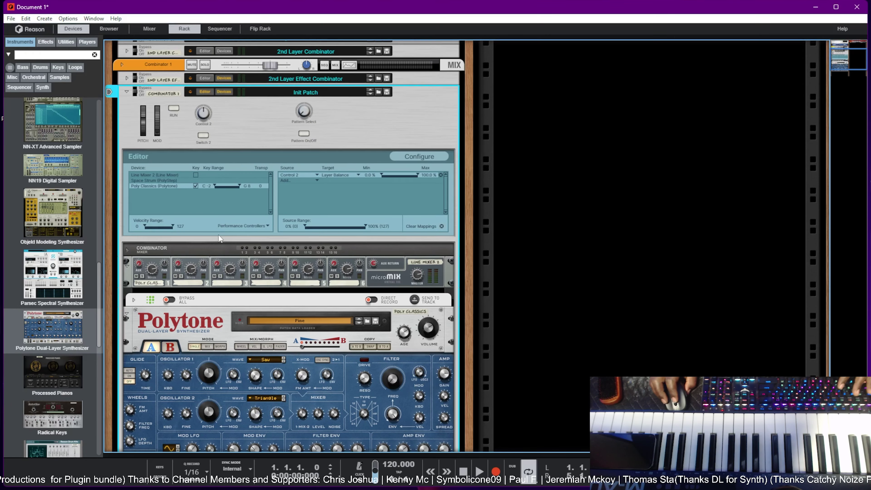
- Rename the Control 2 knob on the Combinator panel as Layer Balance
mouse_move(205, 127)
left_mouse_down()
mouse_move(207, 61)
mouse_move(231, 168)
mouse_move(223, 74)
mouse_move(248, 195)
mouse_move(236, 115)
mouse_move(228, 171)
mouse_move(226, 96)
mouse_move(221, 168)
mouse_move(205, 128)
left_mouse_up()
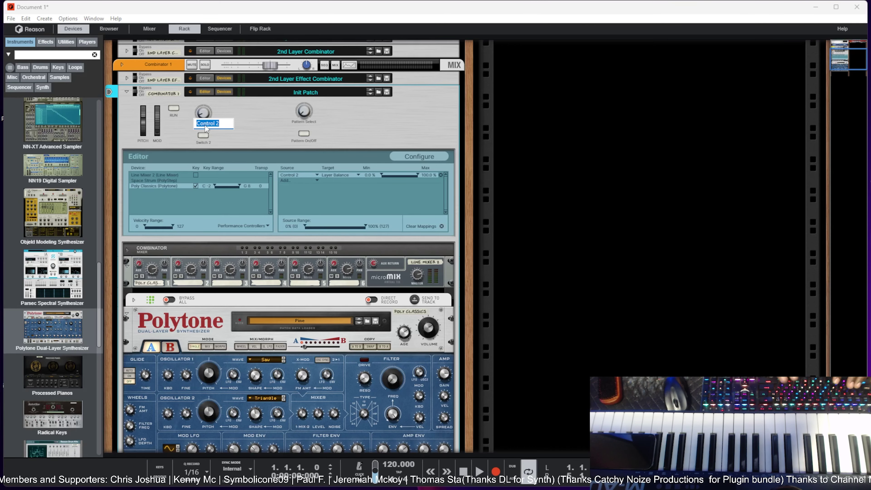
type("Layer")
key("Return")
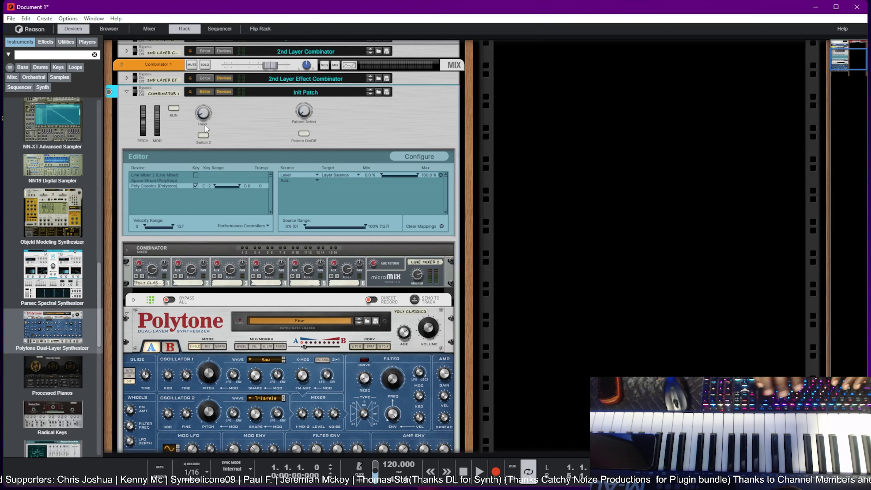
double_click(205, 124)
key("Right")
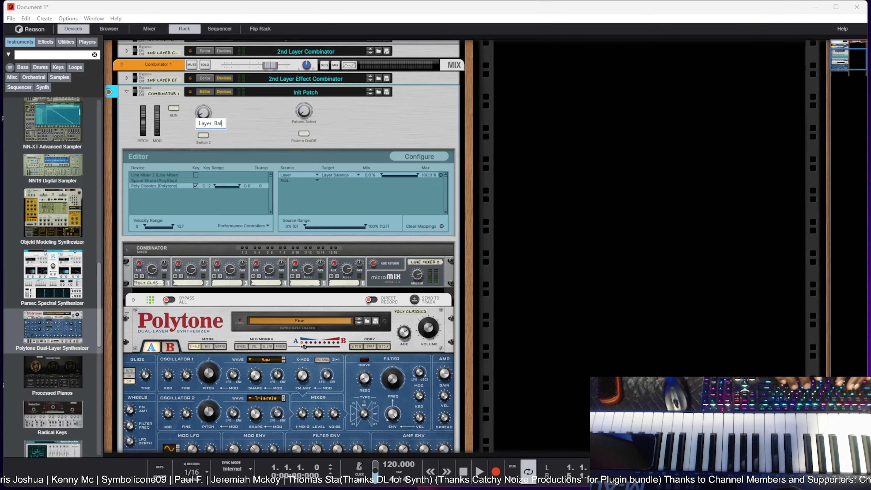
type("Balance")
key("Return")
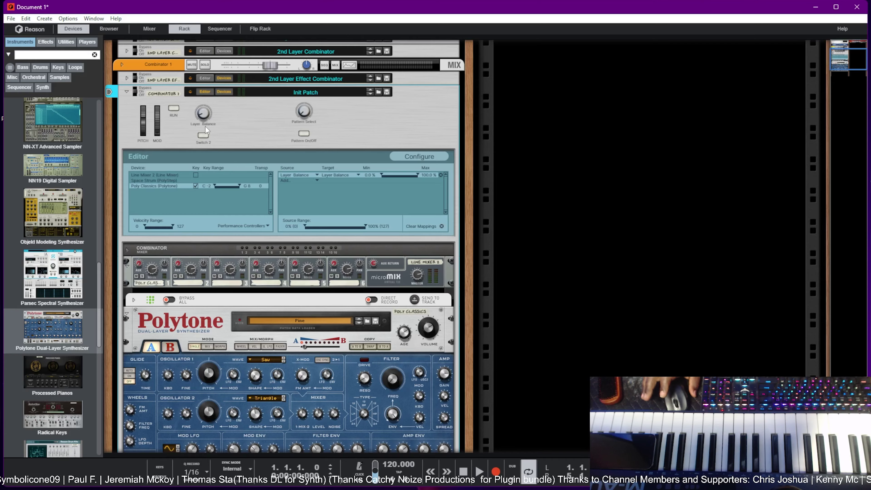
- Move the Layer Balance control between Switch 2 and Pattern Select in Configure mode and set its style to Bright Plastic (fader)
left_click_drag(205, 119, 204, 141)
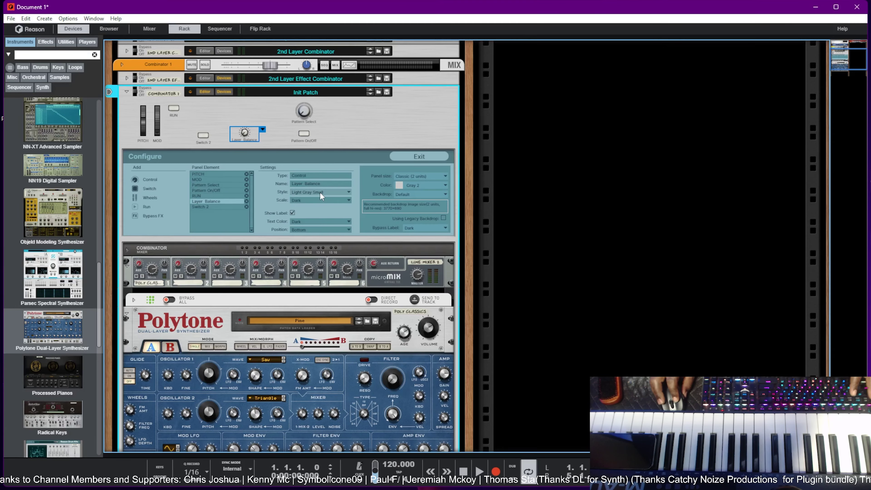
left_click(321, 194)
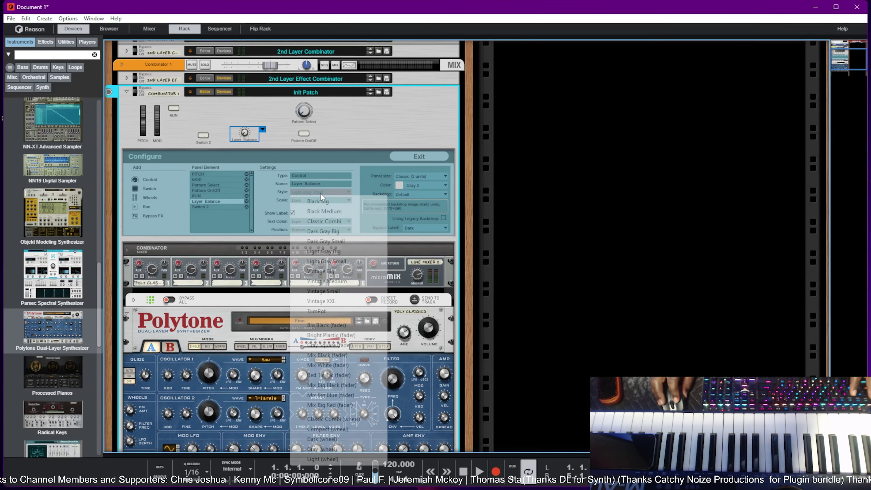
left_click(326, 241)
left_click(340, 194)
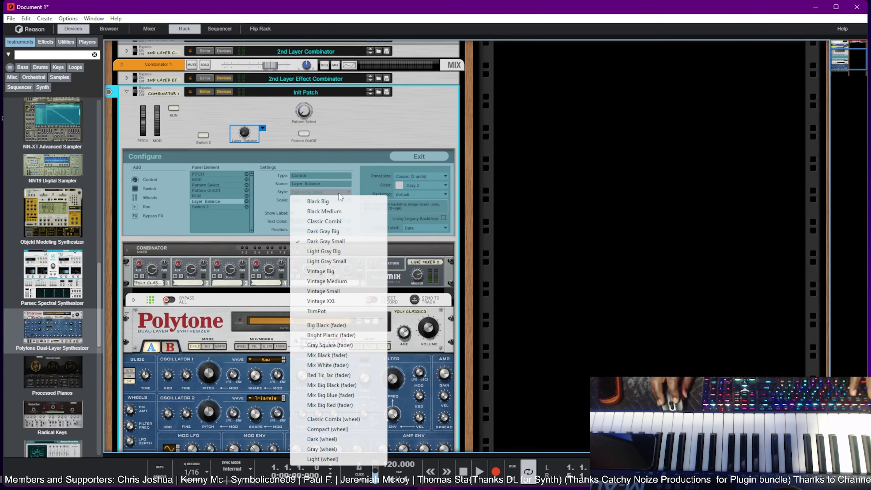
left_click(330, 335)
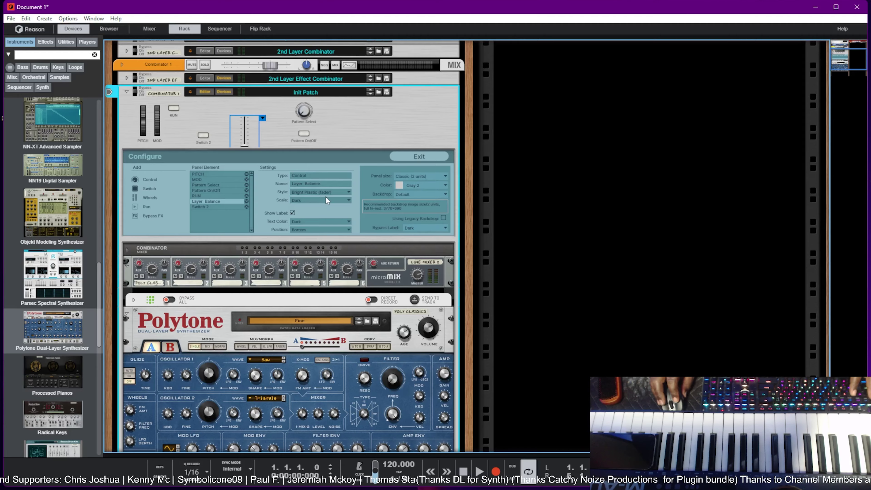
- Reposition the Layer Balance fader to fit fully within the panel height and exit Configure mode
mouse_move(253, 113)
left_mouse_down()
mouse_move(238, 117)
mouse_move(254, 119)
left_mouse_up()
left_click(207, 131)
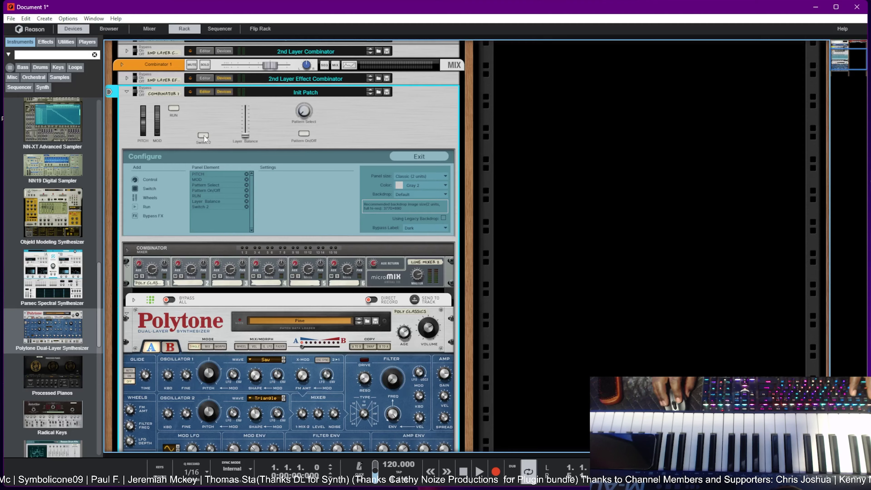
left_click(248, 120)
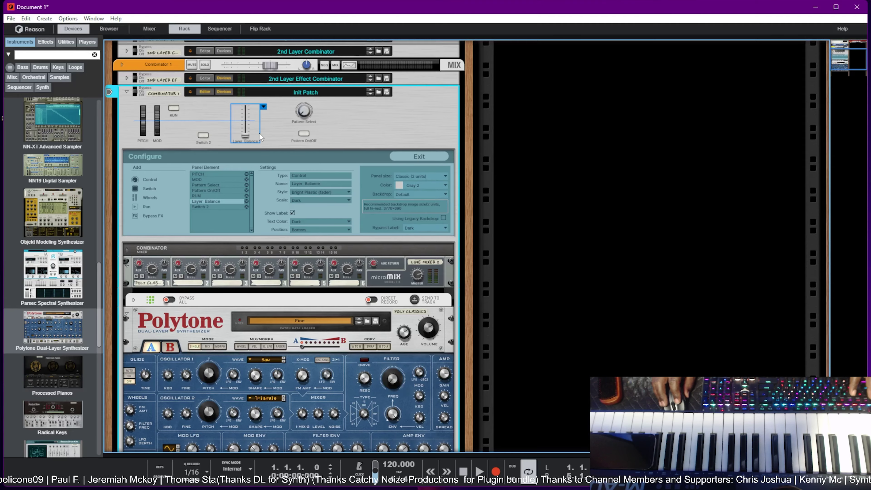
left_click(430, 159)
- Turn Pattern On/Off on, start playback, and test the Layer Balance fader, leaving it at 0
left_click_drag(250, 137, 238, 151)
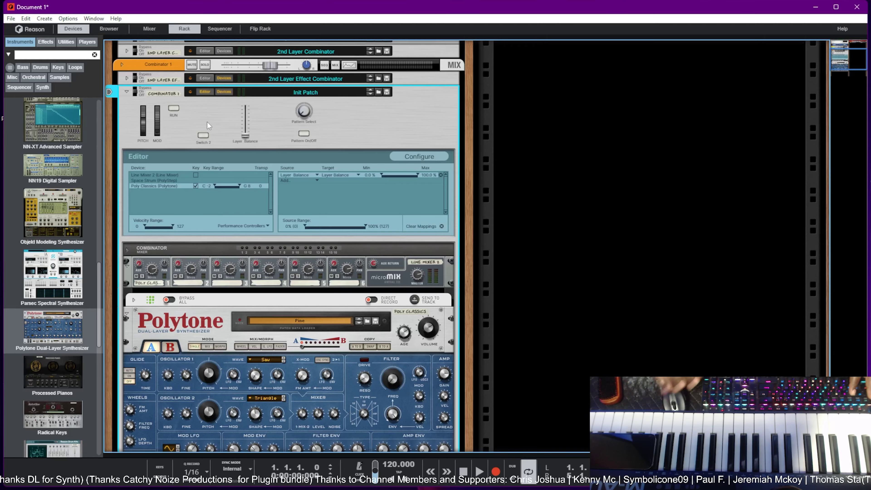
left_click(304, 133)
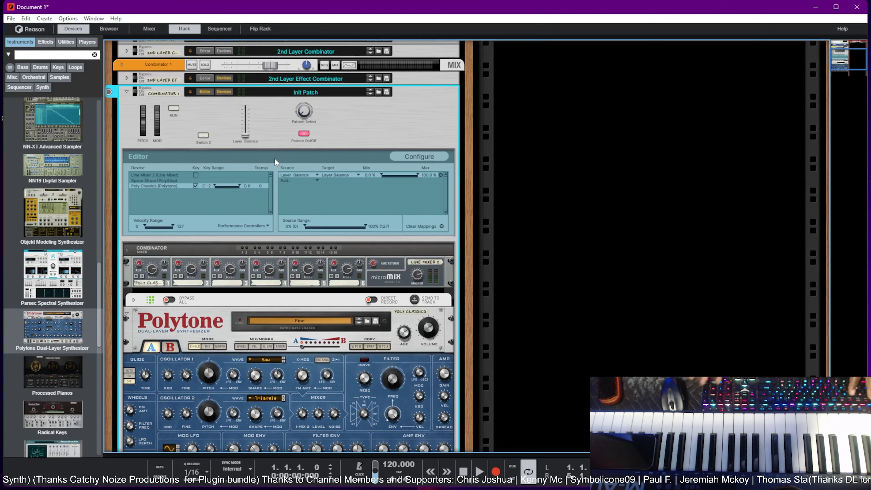
key("space")
mouse_move(251, 137)
left_mouse_down()
mouse_move(249, 103)
mouse_move(248, 144)
left_mouse_up()
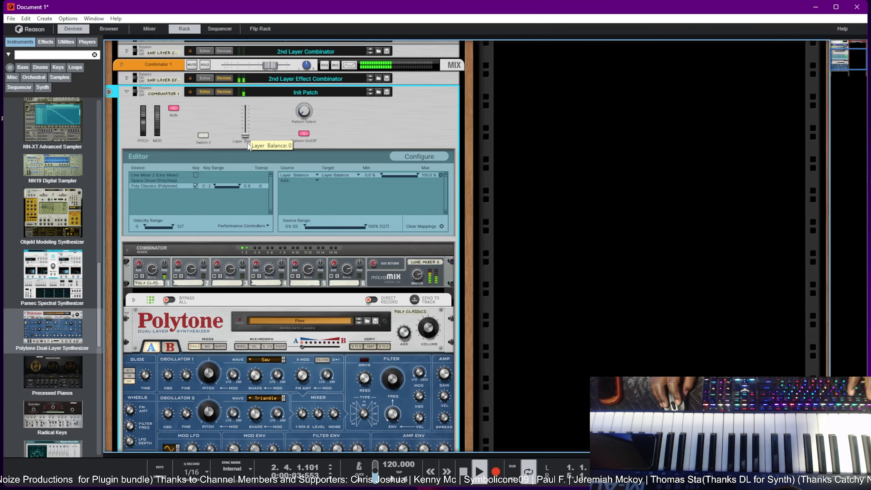
- Set Polytone's layer mode to Mix
scroll(179, 347, "down", 3)
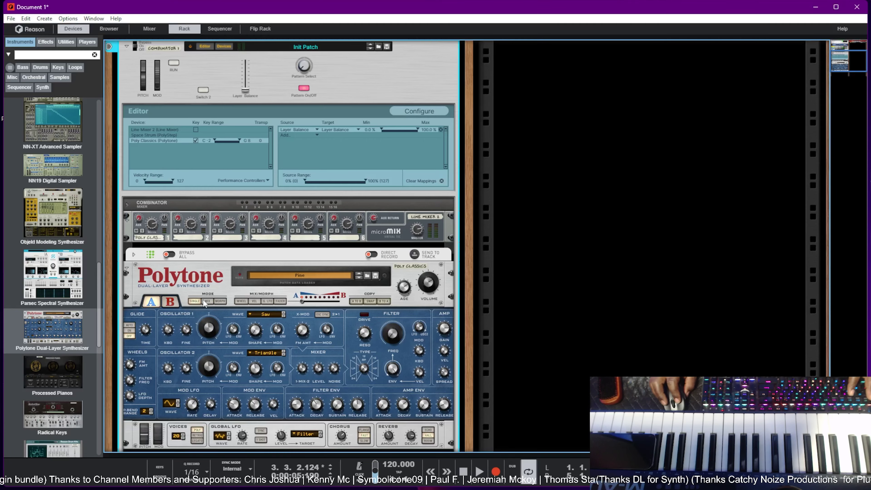
scroll(206, 301, "down", 3)
left_click(202, 256)
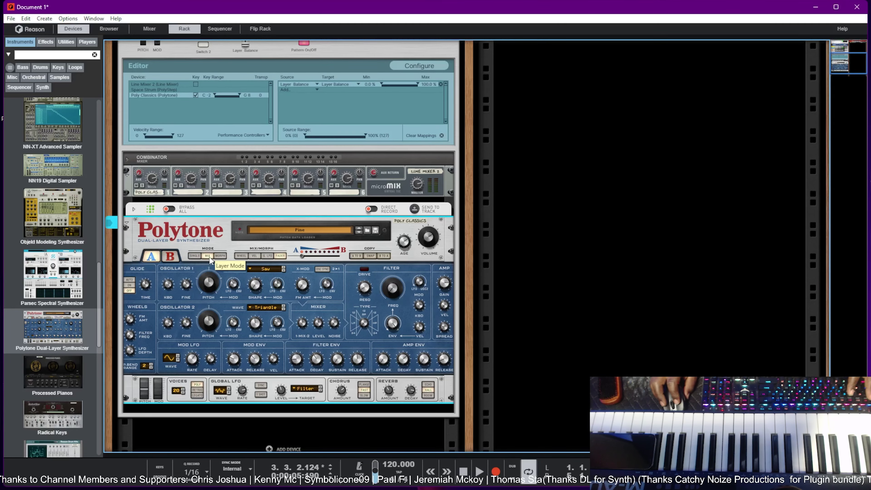
- Compare Polytone's B and A layers and set its layer mode to Morph
left_click(167, 256)
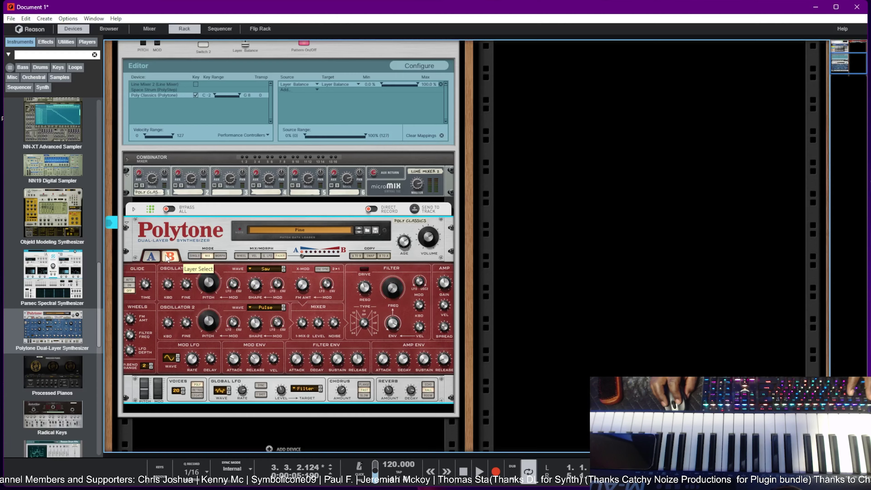
left_click(156, 256)
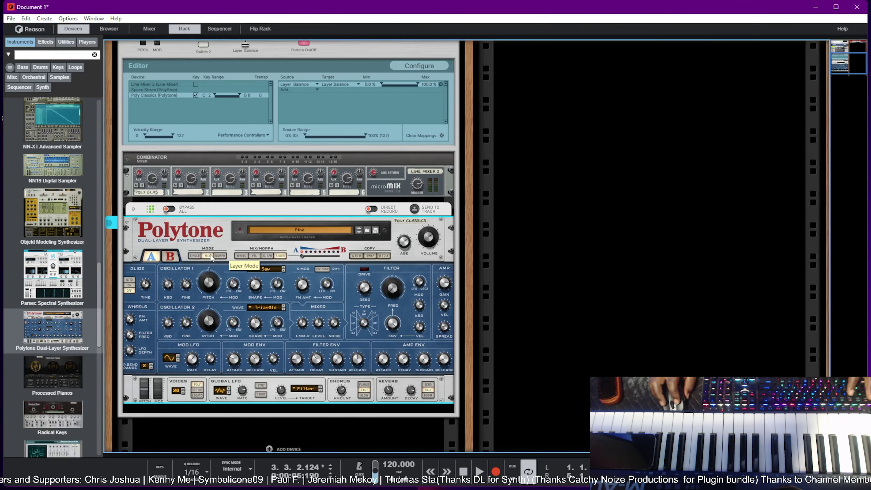
scroll(218, 181, "up", 6)
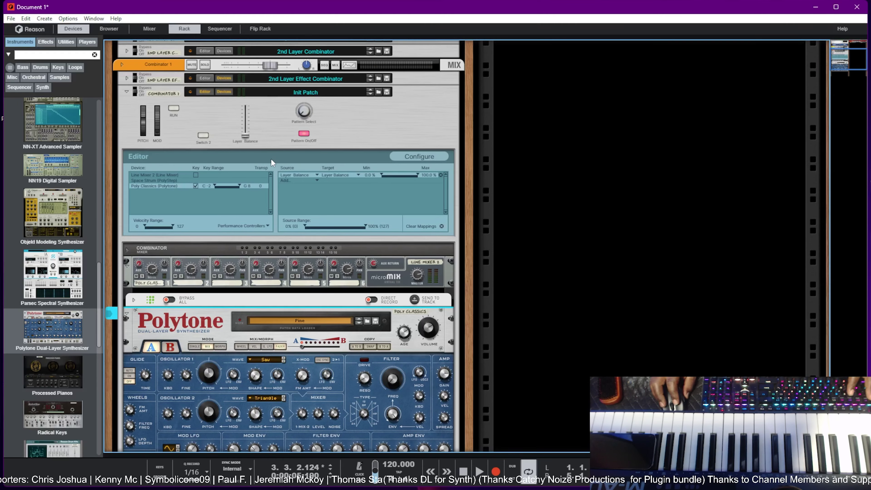
- Start playback and sweep the Combinator's Layer Balance fader up to its maximum to audition the morph
key("space")
left_click_drag(245, 137, 245, 49)
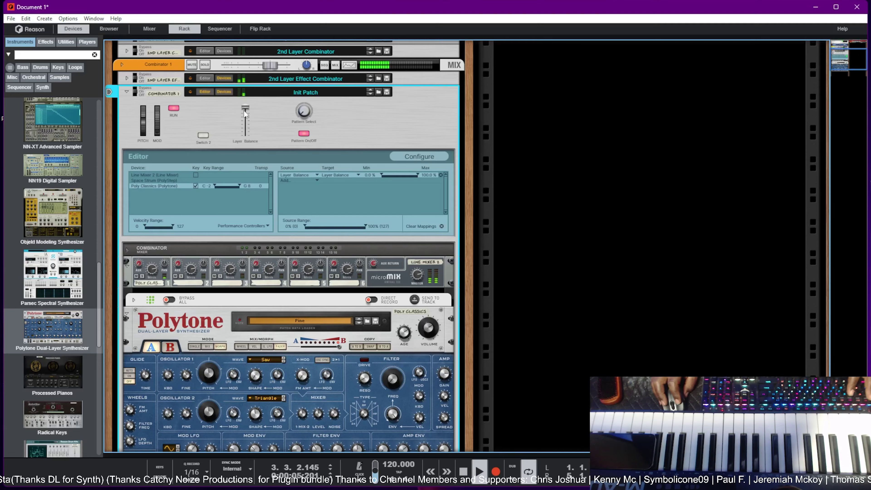
left_click_drag(243, 111, 248, 85)
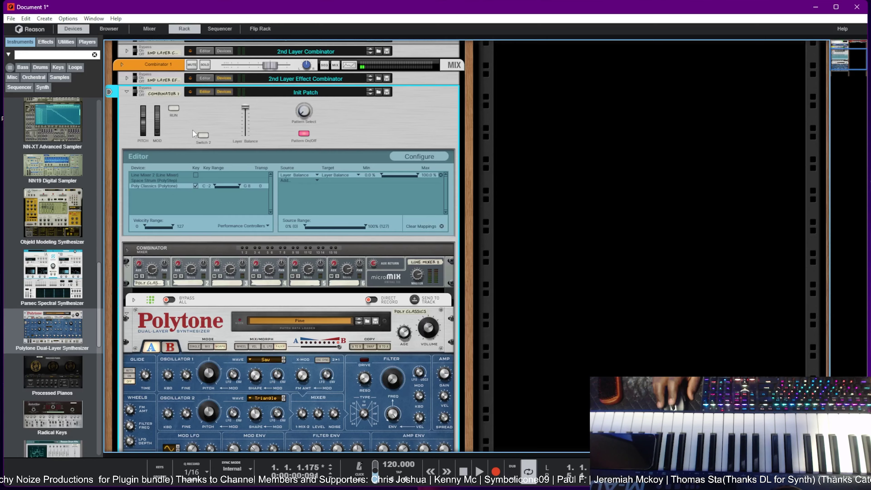
scroll(248, 267, "down", 3)
left_click(215, 234)
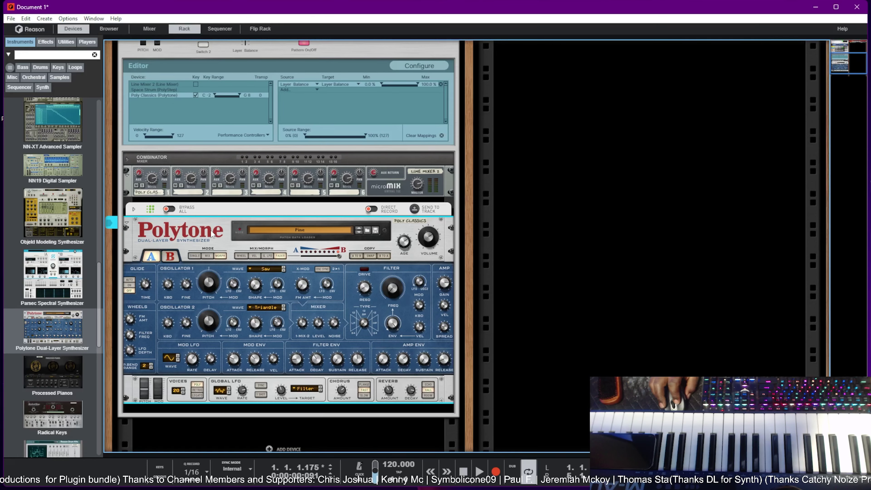
right_click(215, 235)
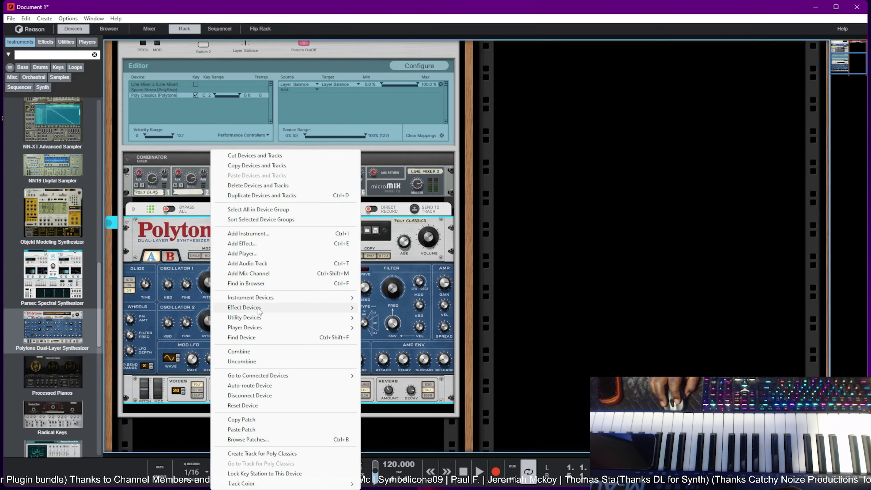
mouse_move(269, 309)
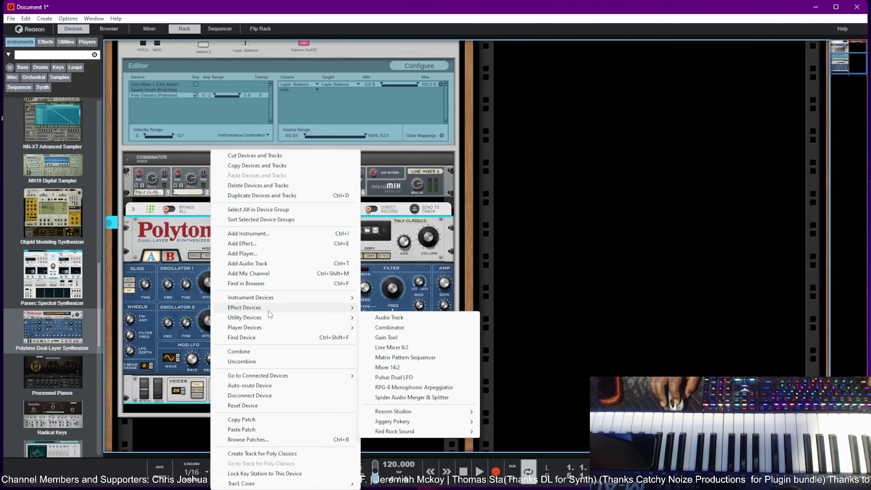
mouse_move(392, 286)
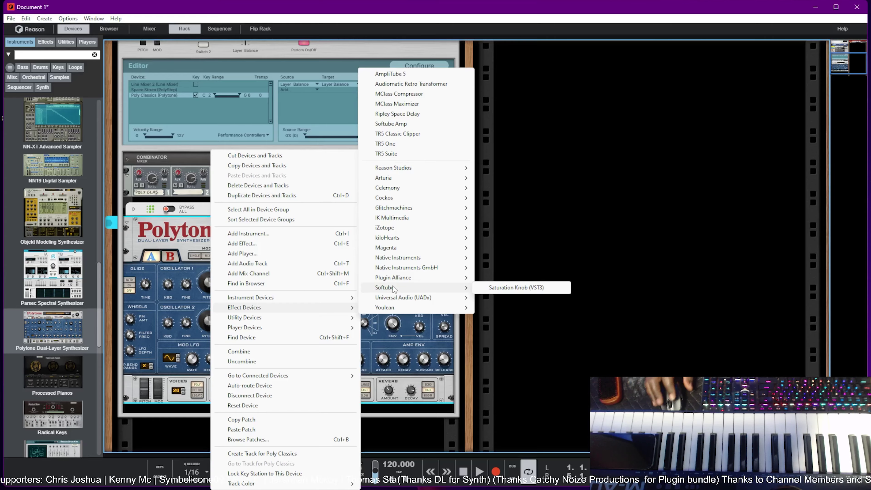
left_click(193, 241)
- Add a second Polytone Dual-Layer Synthesizer below the first one in the Combinator and review the editor's device list
left_click_drag(64, 314, 303, 396)
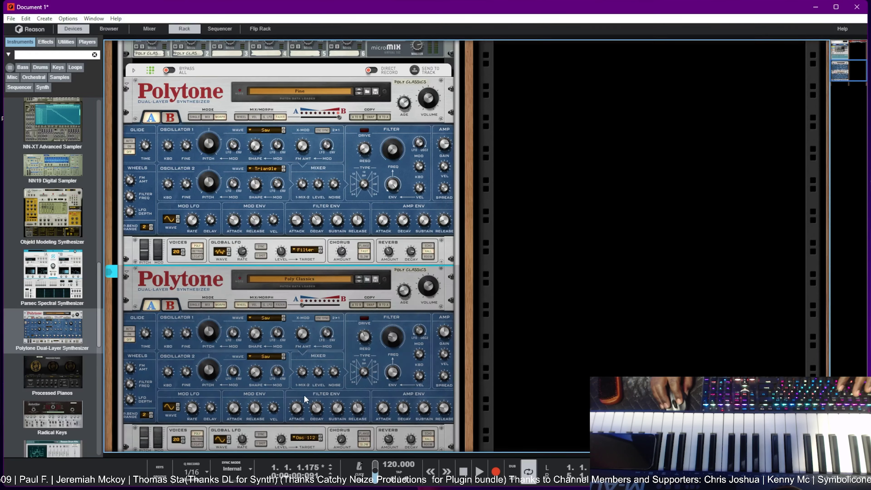
scroll(295, 388, "up", 2)
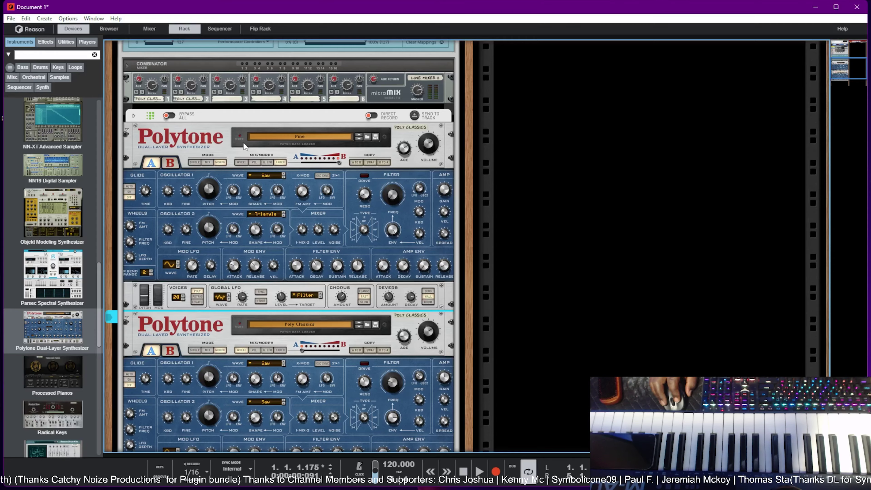
left_click(134, 116)
left_click(134, 116)
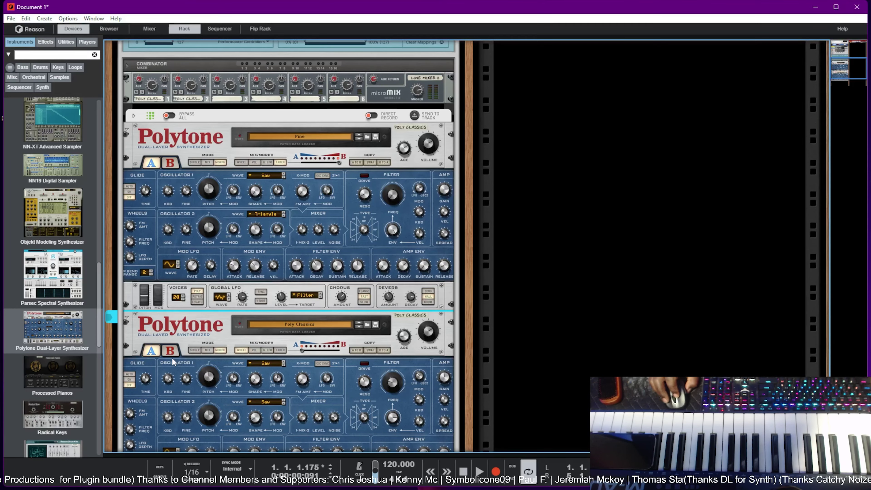
scroll(187, 353, "up", 5)
scroll(187, 345, "down", 3)
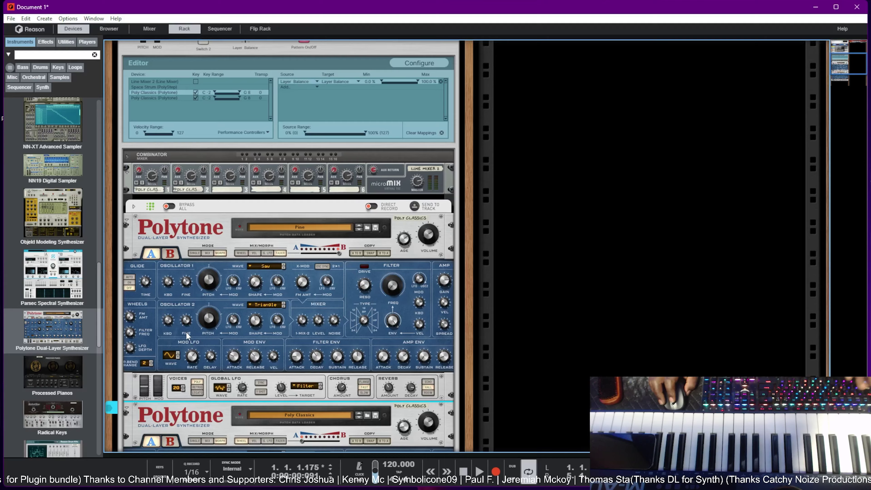
scroll(186, 332, "down", 3)
scroll(187, 332, "up", 3)
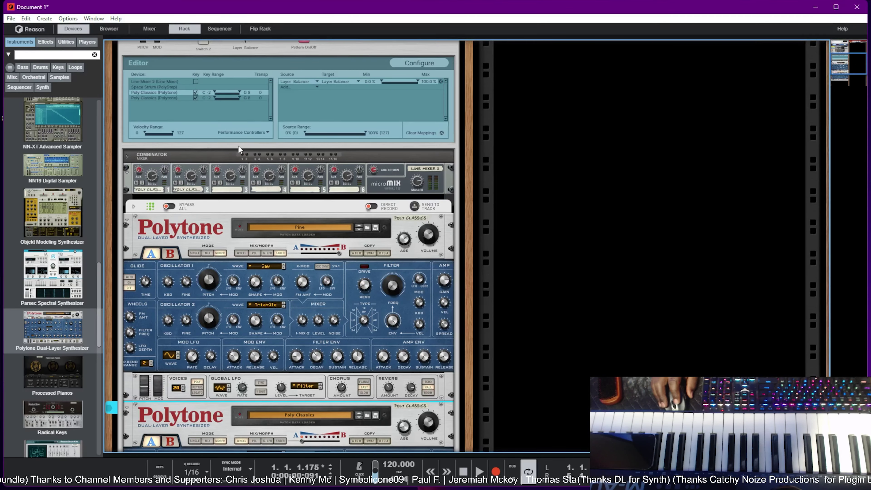
scroll(285, 254, "down", 3)
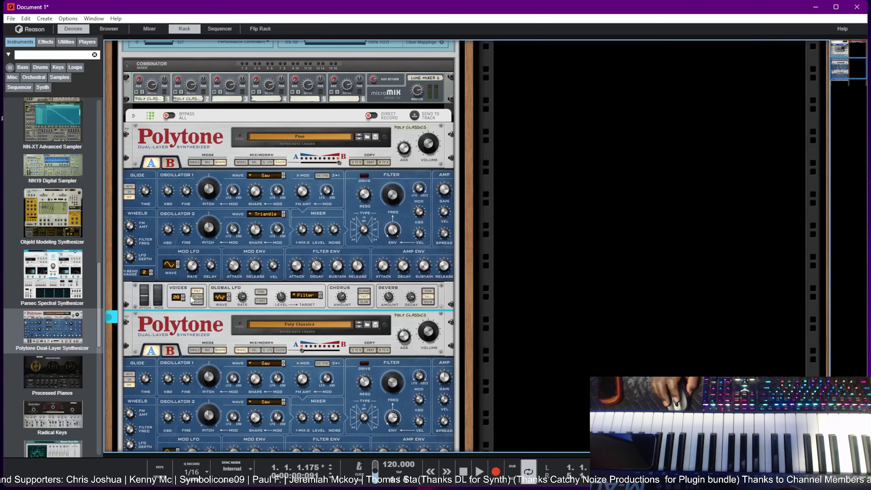
- Load the Fat 80s Bass patch into the second Polytone and inspect the synths' cabling on the rack's rear
scroll(192, 337, "down", 2)
left_click(341, 279)
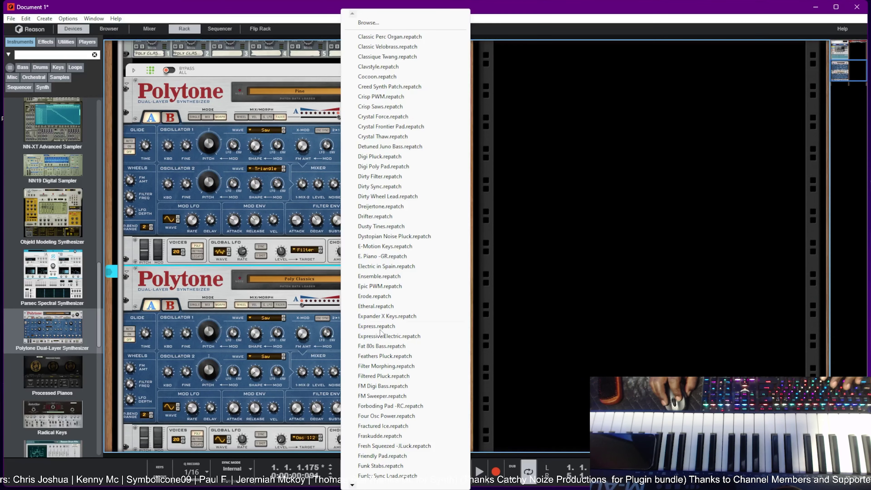
left_click(393, 350)
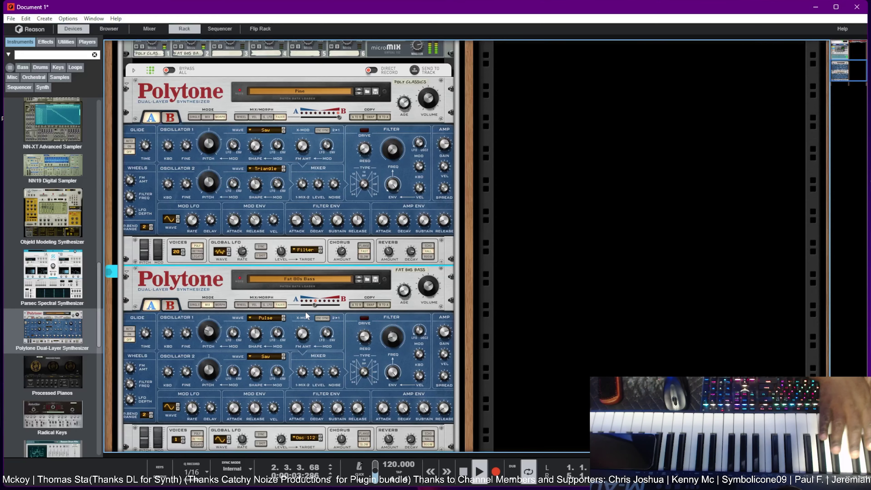
key("Tab")
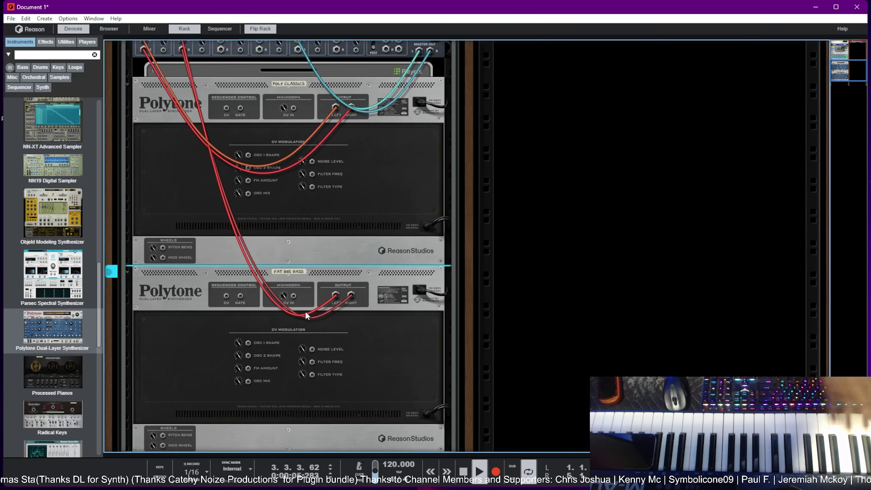
key("Tab")
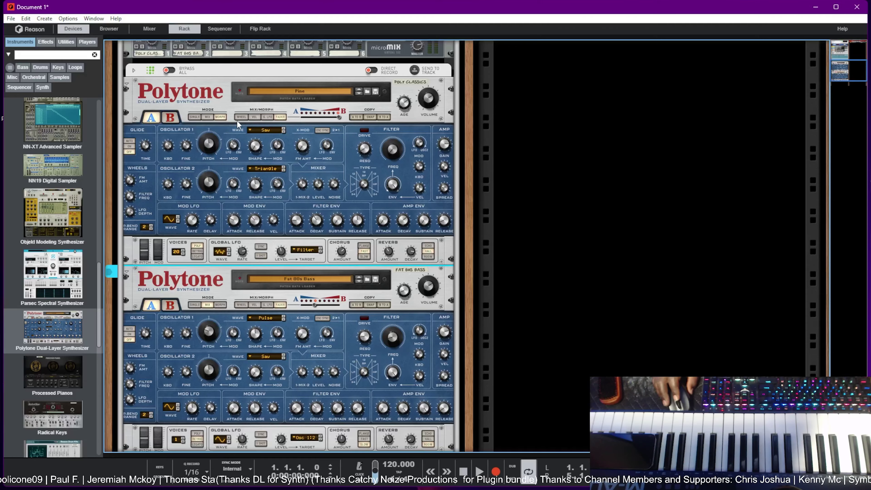
- Expand the PolyStep sequencer and examine its pattern grid above the two Polytones
left_click(135, 71)
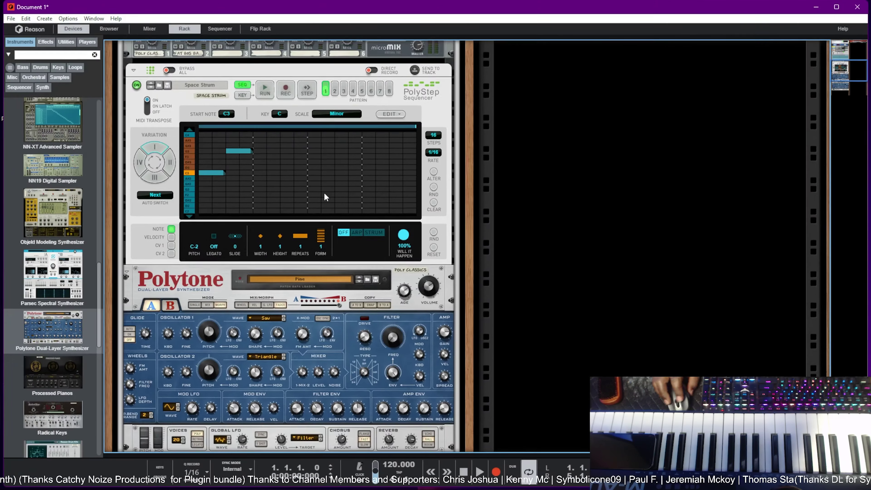
scroll(324, 193, "down", 4)
scroll(317, 194, "up", 4)
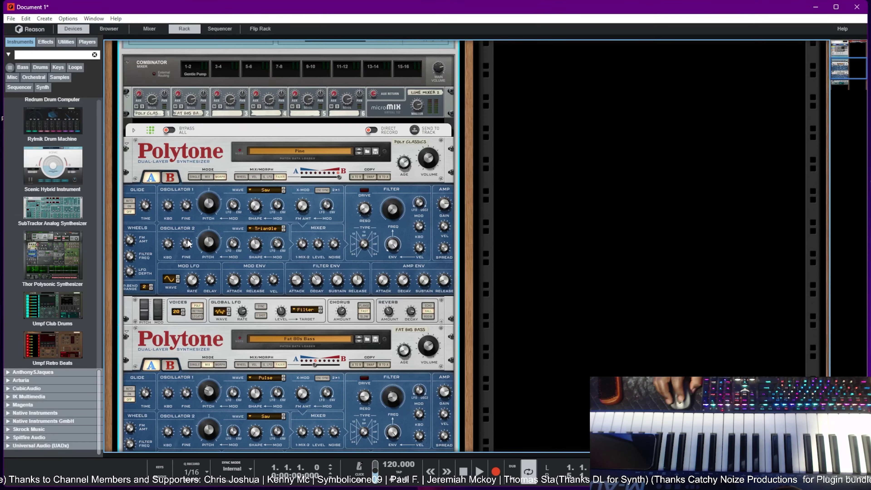
- Add a SubTractor Analog Synthesizer below the Sidechain Tool in the Combinator
left_click_drag(61, 213, 326, 430)
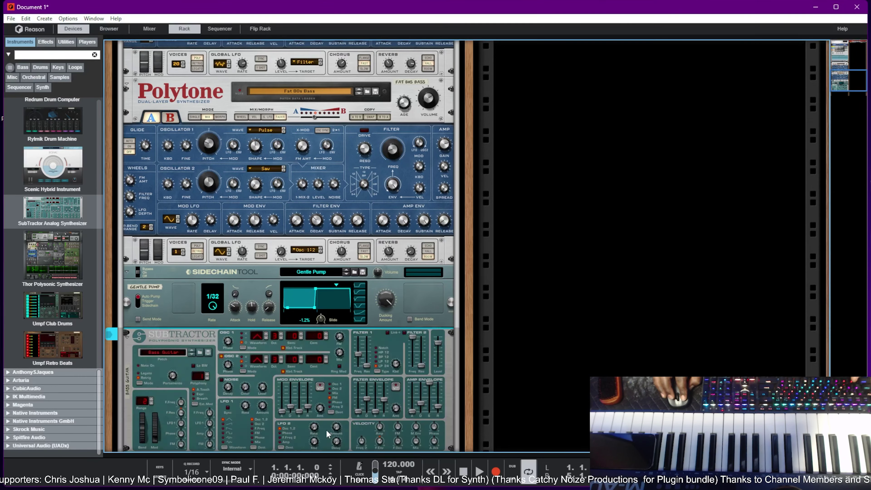
scroll(191, 350, "up", 10)
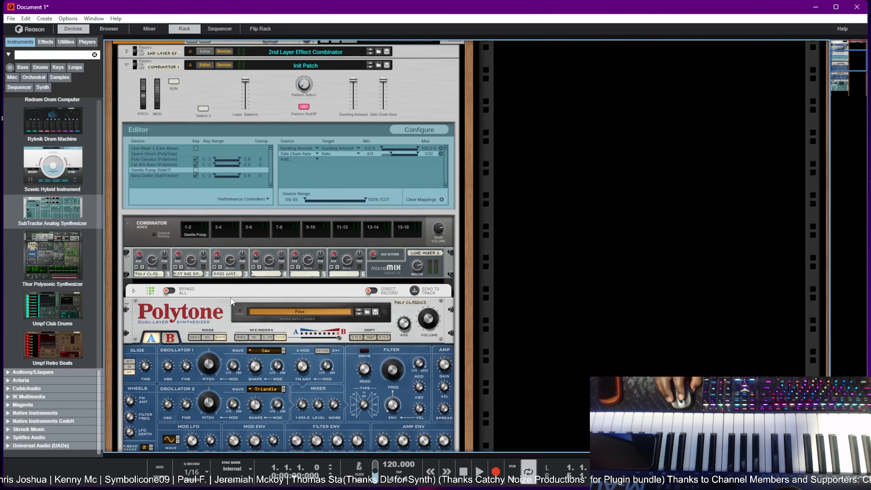
scroll(227, 281, "down", 6)
- Limit the Bass Guitar SubTractor's key range in the Combinator editor to an upper note of C 3
scroll(226, 281, "up", 5)
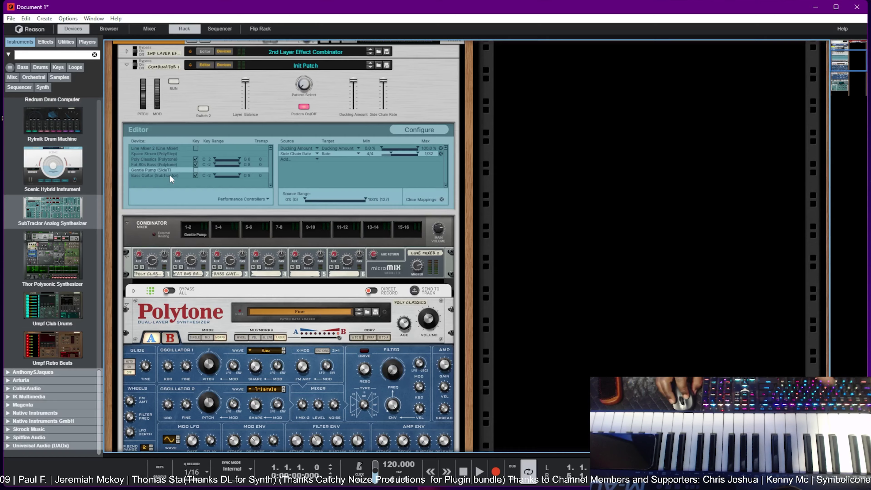
mouse_move(240, 177)
left_mouse_down()
mouse_move(225, 184)
mouse_move(248, 181)
mouse_move(238, 176)
left_mouse_up()
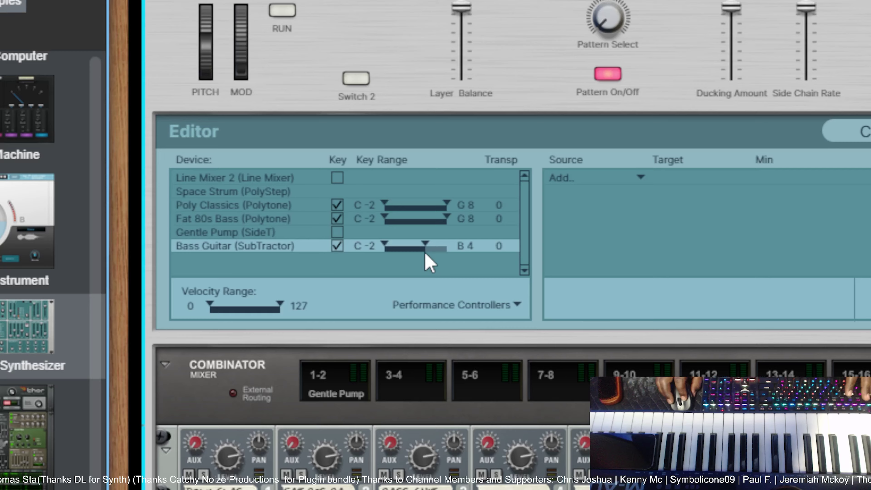
left_click_drag(426, 254, 414, 259)
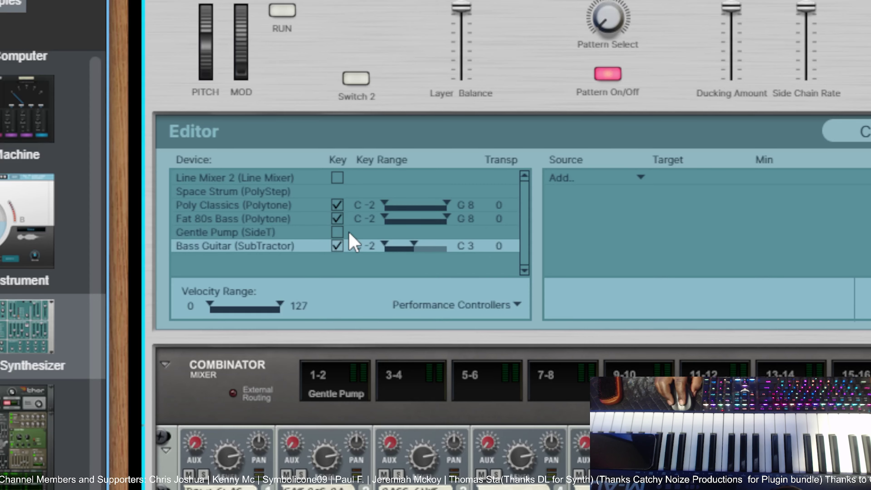
- Set the octave of both SubTractor oscillators to 5
scroll(487, 391, "down", 10)
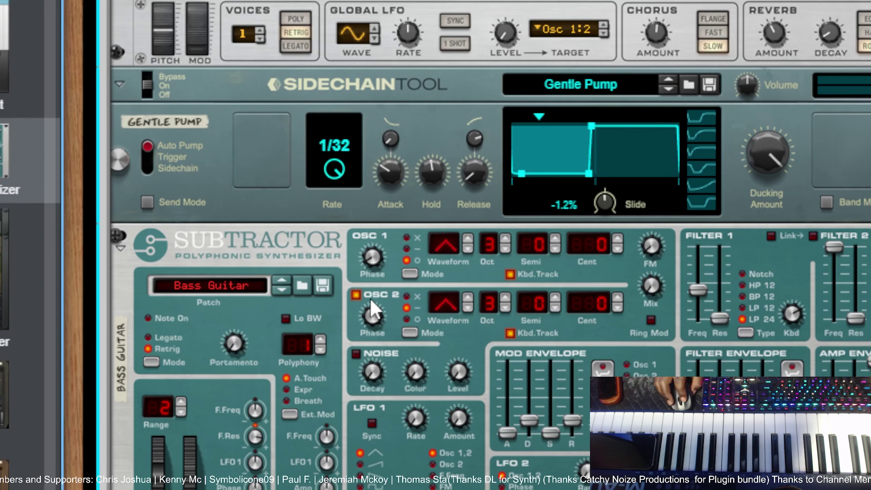
left_click(504, 298)
left_click(505, 298)
left_click(505, 238)
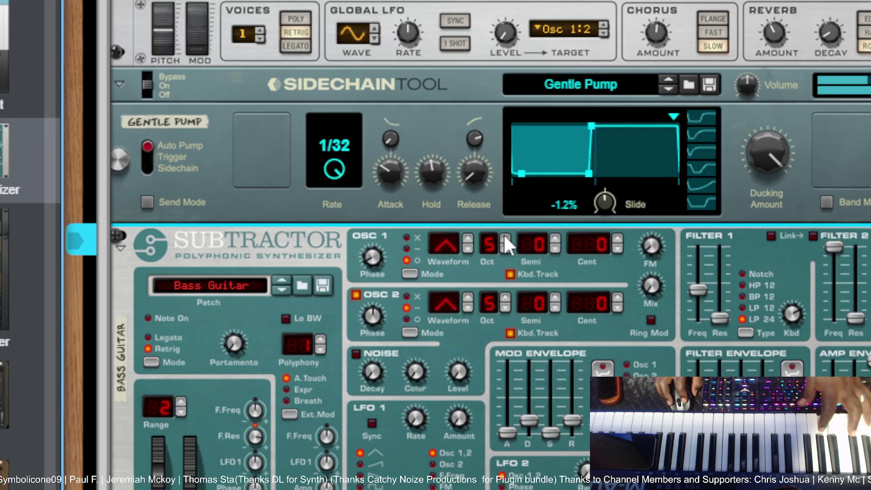
- Inspect the cabling on the rack's rear and solo the Bass Guitar channel 3 in the line mixer
scroll(505, 236, "up", 5)
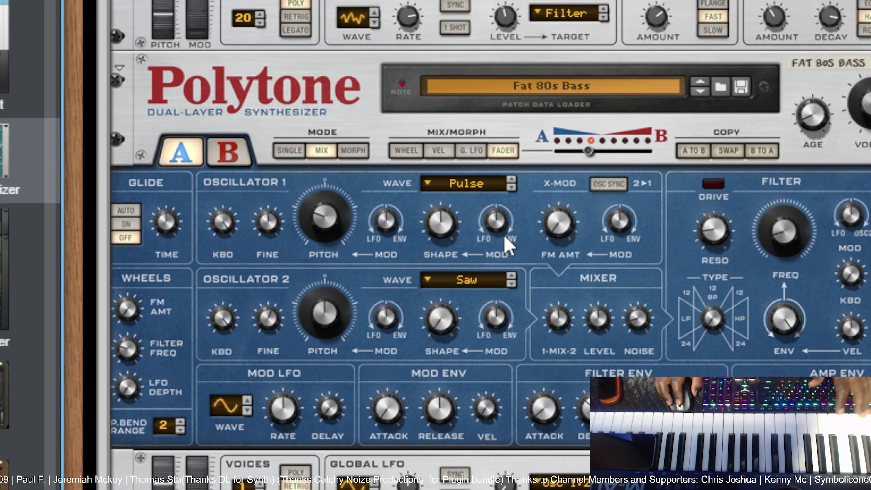
key("Tab")
scroll(504, 237, "down", 4)
scroll(550, 359, "up", 5)
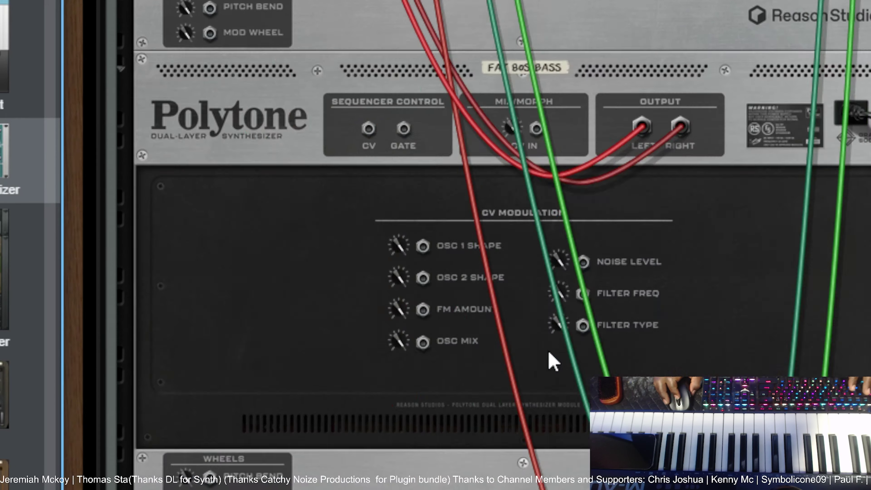
key("Tab")
scroll(463, 171, "up", 2)
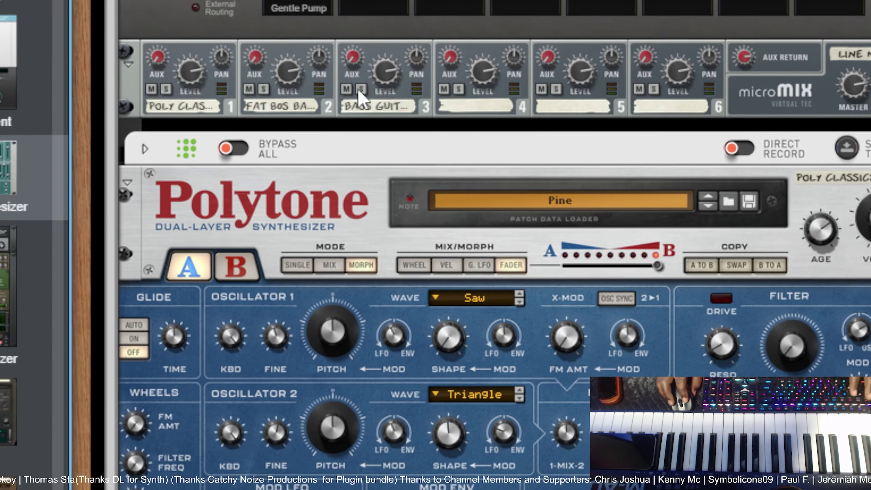
left_click(353, 72)
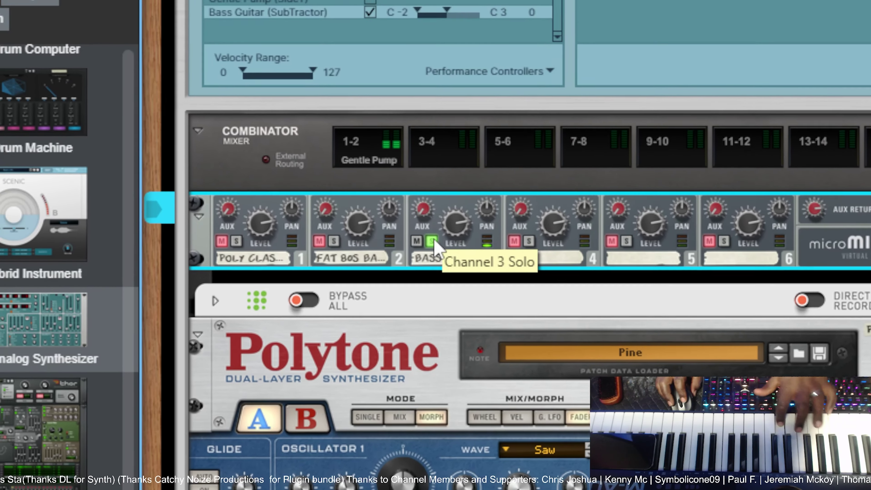
- Select the 2nd Layer Effect Combinator under Combinator 1 and enable its editor while keeping its devices shown
scroll(430, 237, "up", 5)
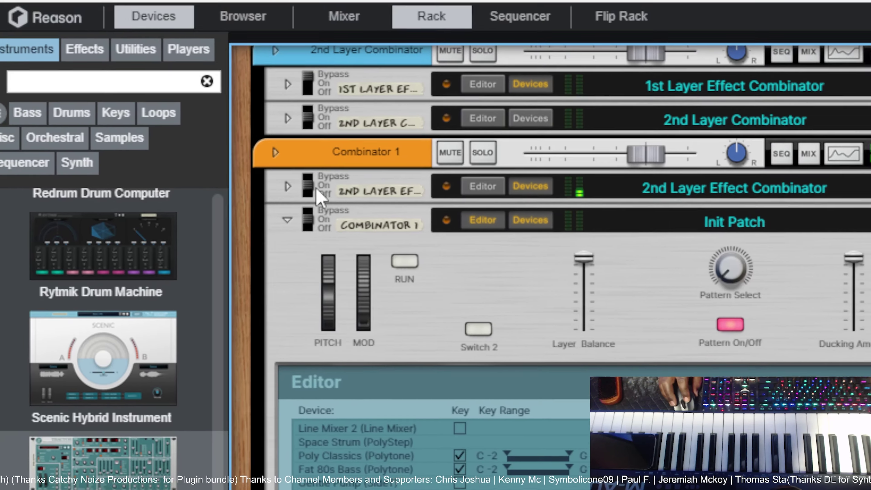
left_click(291, 123)
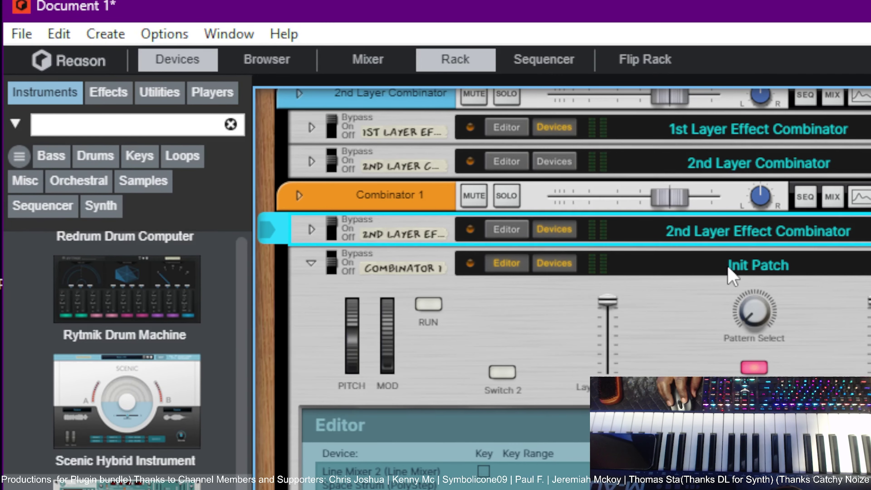
left_click(544, 233)
left_click(537, 230)
left_click(517, 233)
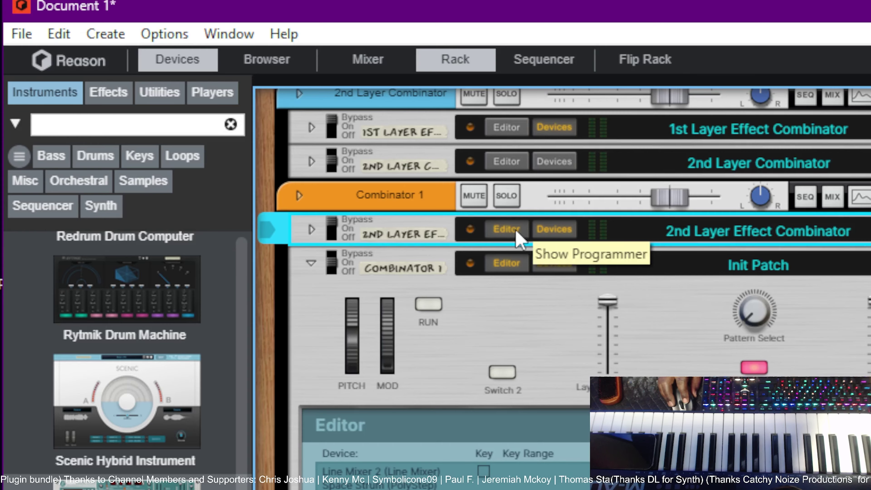
- Hide the editor of the 2nd Layer Effect Combinator, leave the device folded, and make Combinator 1 the active device
left_click(516, 232)
left_click(311, 229)
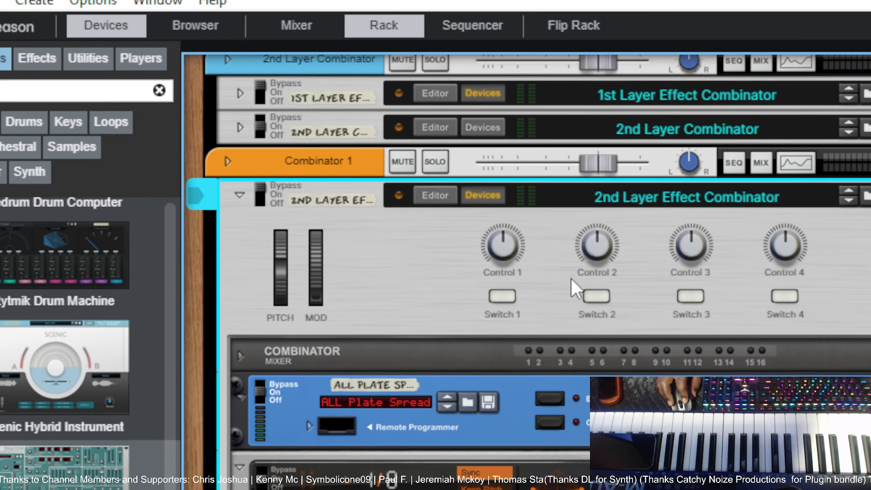
left_click(239, 195)
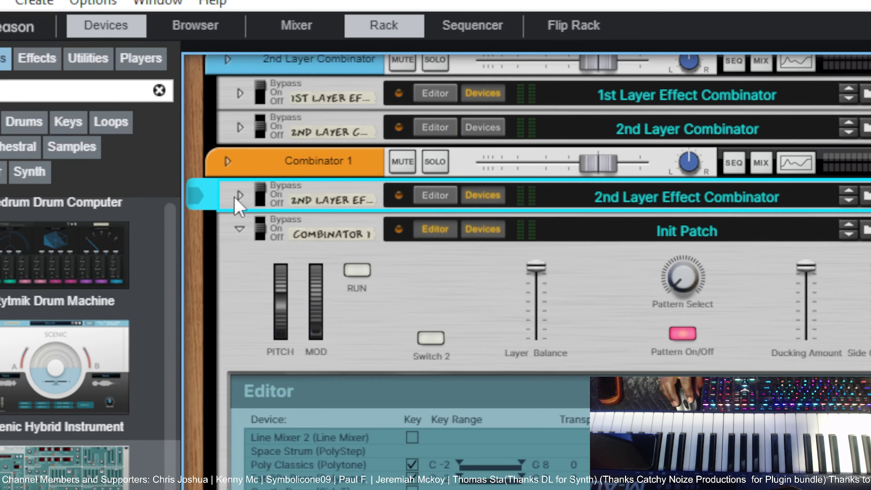
left_click(427, 319)
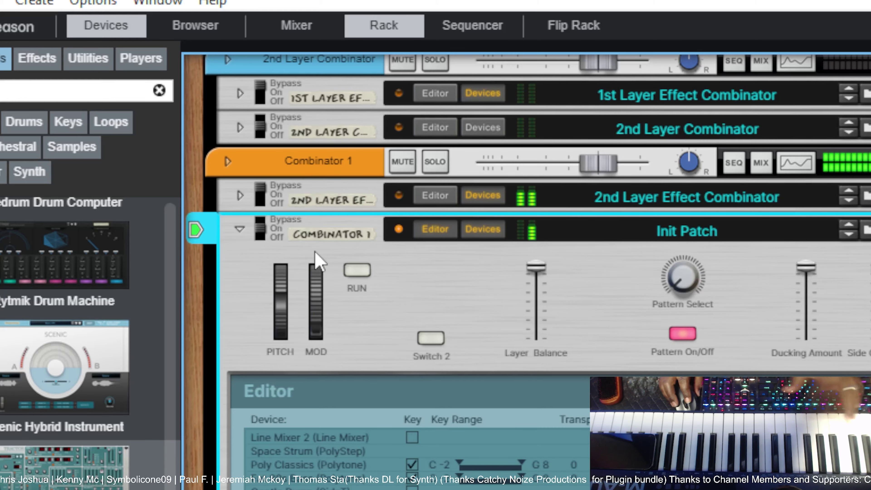
- Reroute the Bass Guitar cable from line mixer channel 3 to Combinator mixer input 3, and turn off the solo on channel 3
scroll(443, 424, "down", 6)
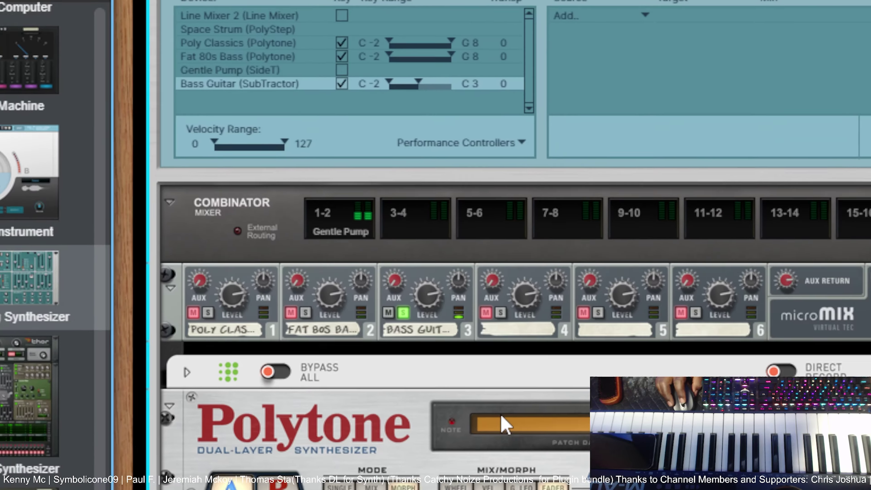
scroll(503, 425, "down", 8)
key("Tab")
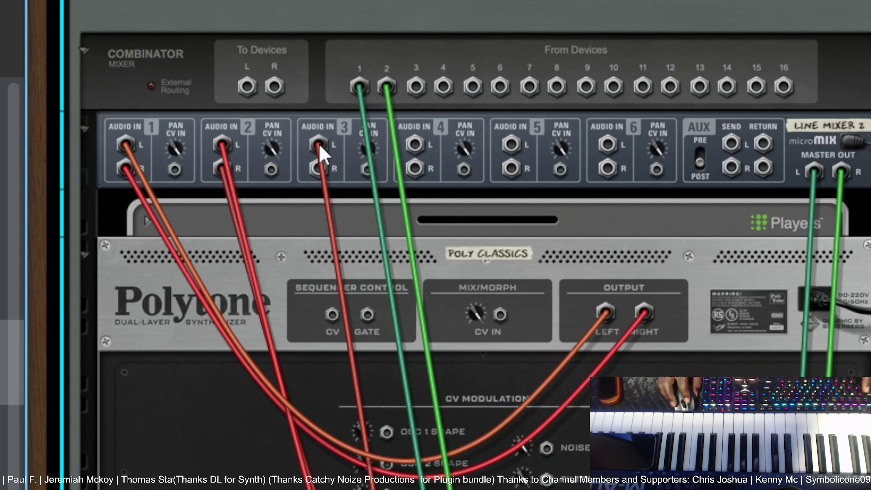
left_click_drag(319, 146, 415, 87)
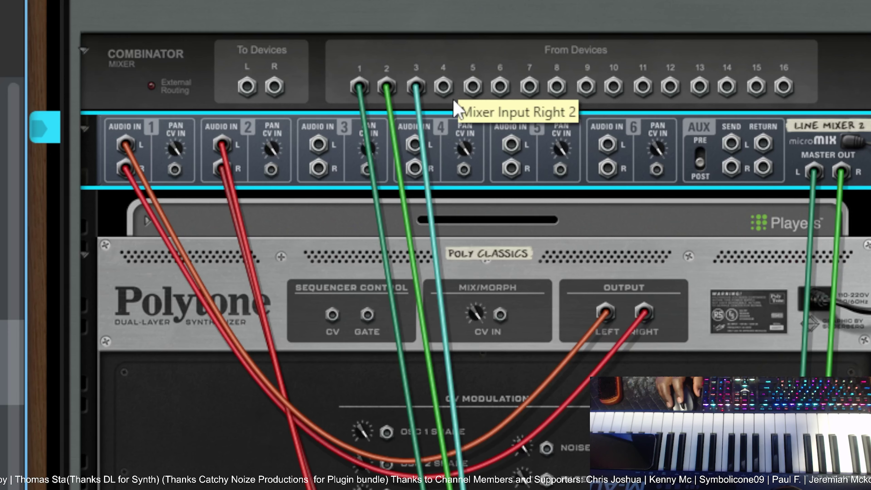
key("Tab")
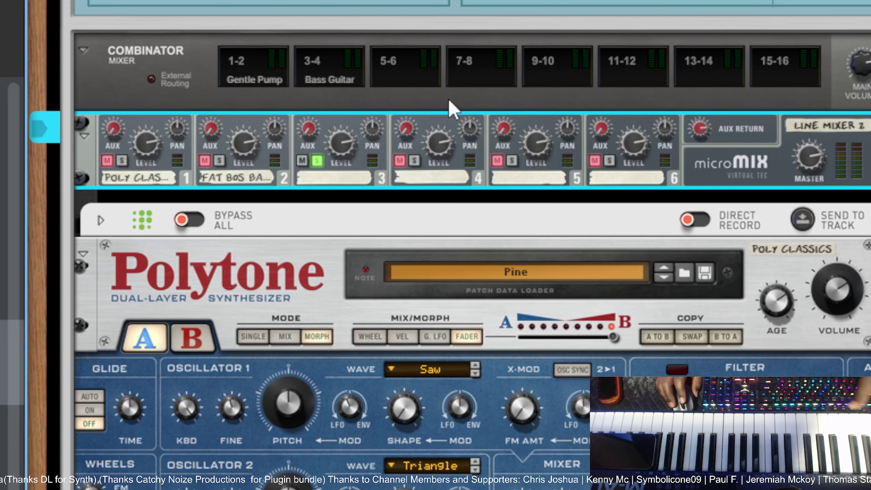
left_click(320, 160)
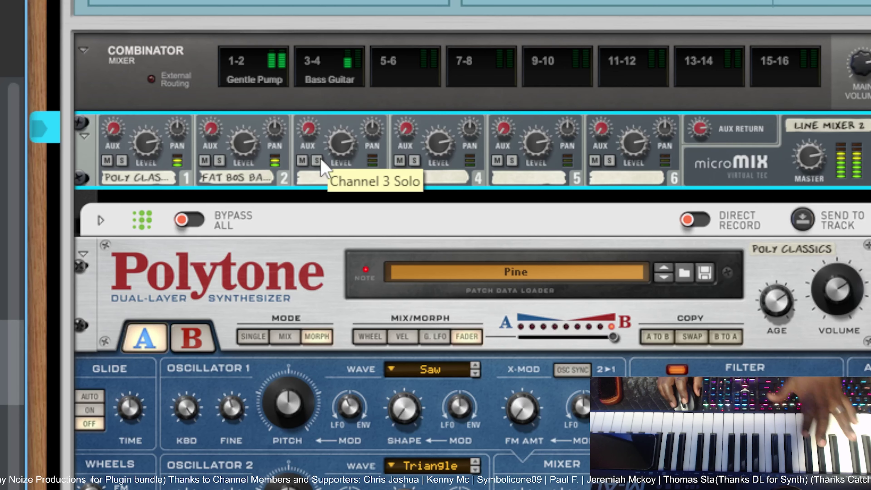
- Lower the octave of both Bass Guitar SubTractor oscillators to 3
scroll(369, 350, "down", 10)
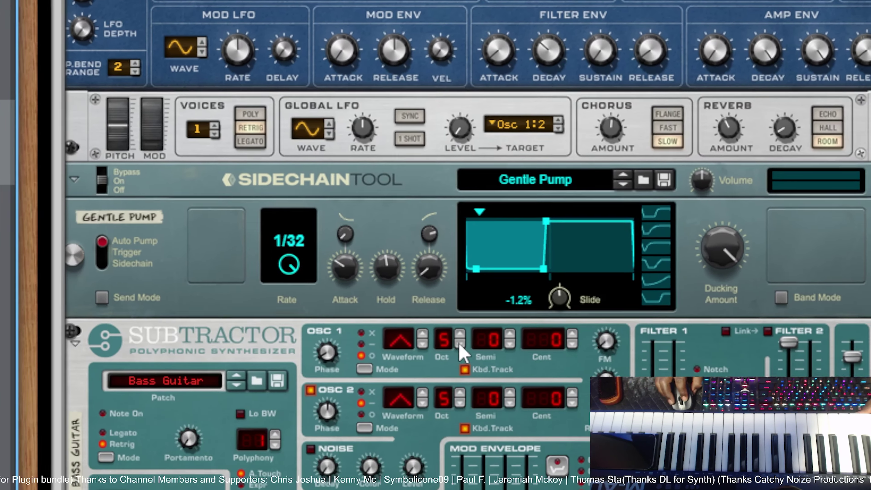
left_click(459, 344)
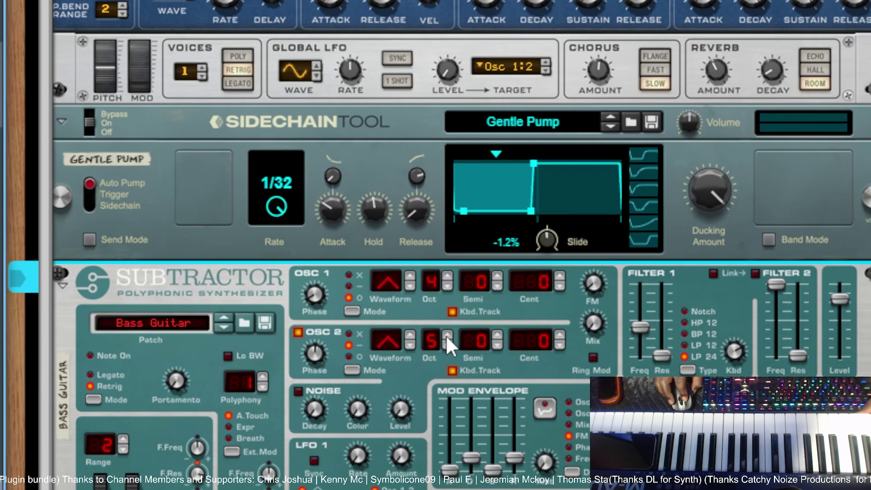
left_click(458, 402)
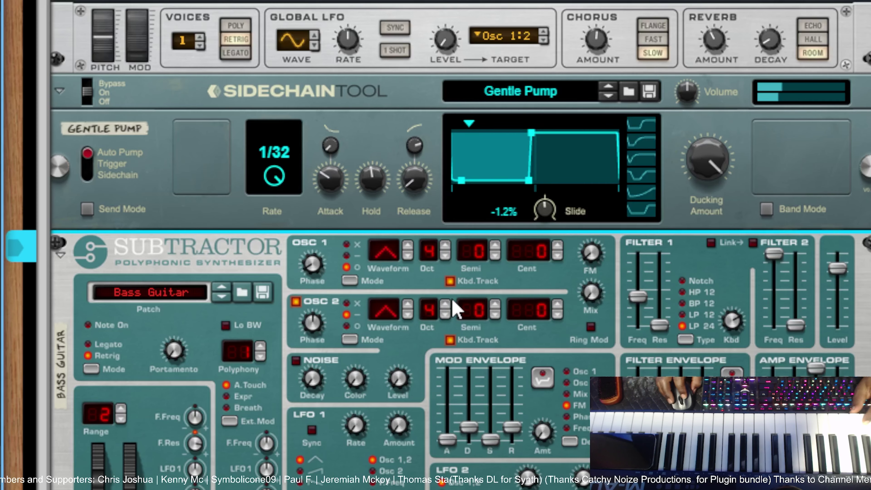
left_click(445, 313)
left_click(445, 255)
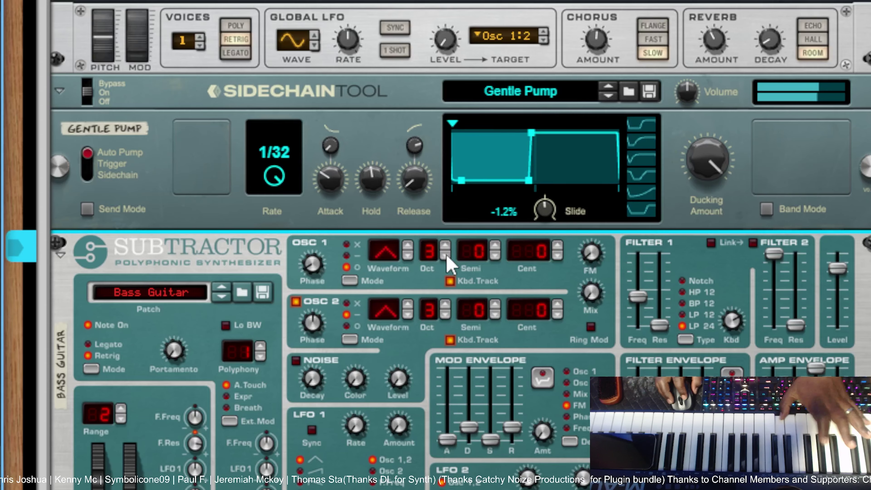
- Lower the Bass Guitar SubTractor's master level to somewhat below the middle of its range
scroll(449, 265, "up", 15)
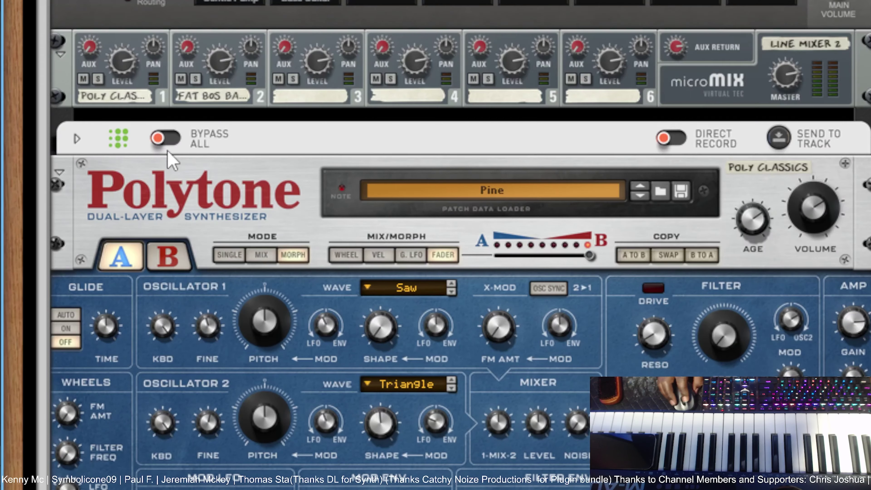
scroll(233, 129, "up", 5)
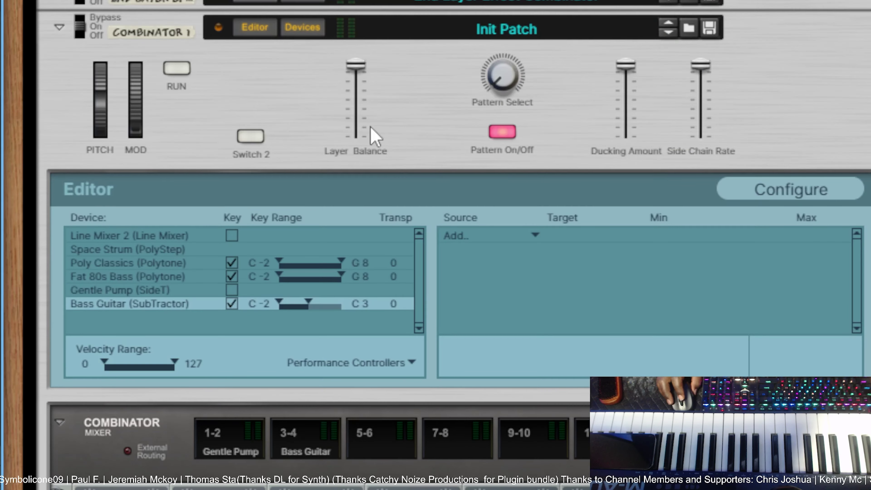
scroll(434, 151, "down", 3)
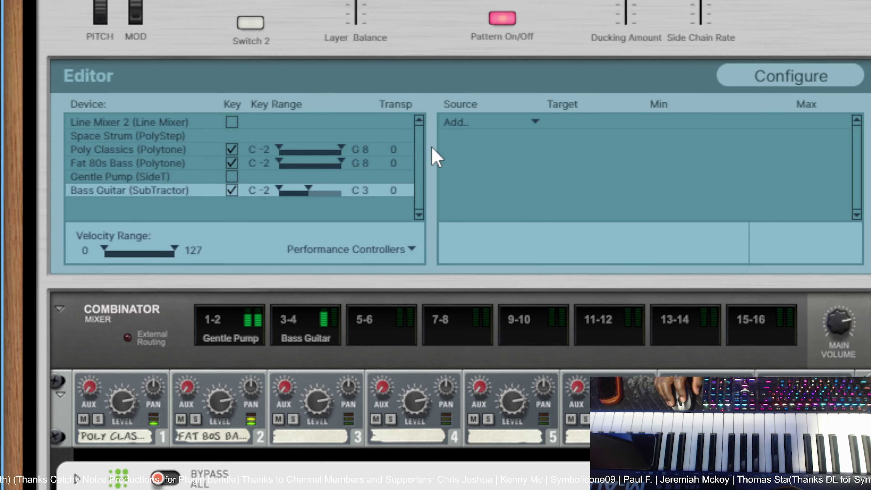
scroll(476, 261, "down", 5)
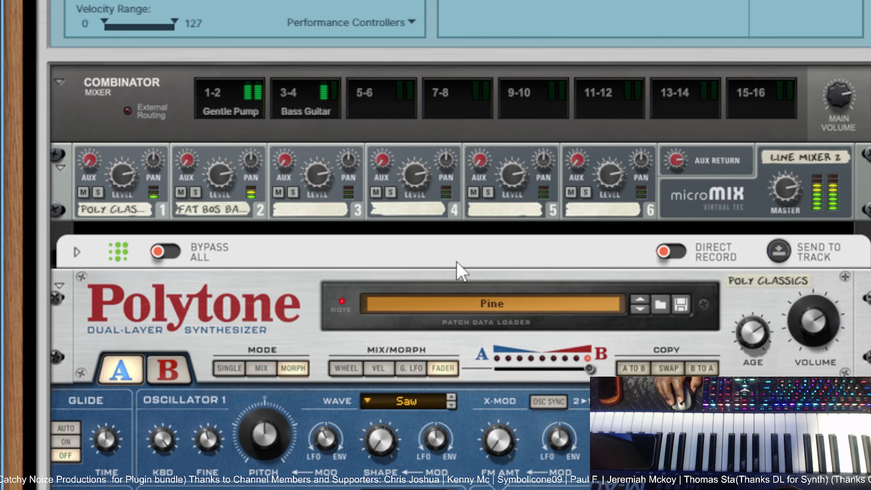
scroll(461, 271, "down", 10)
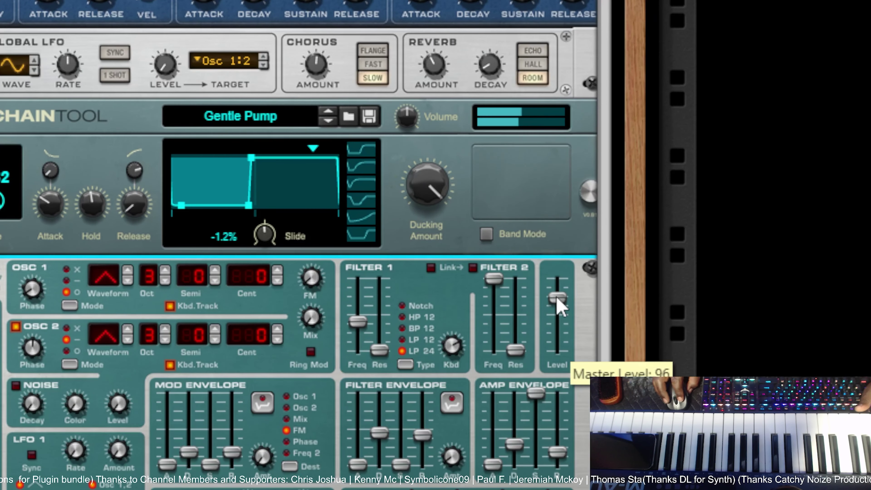
left_click_drag(557, 300, 557, 334)
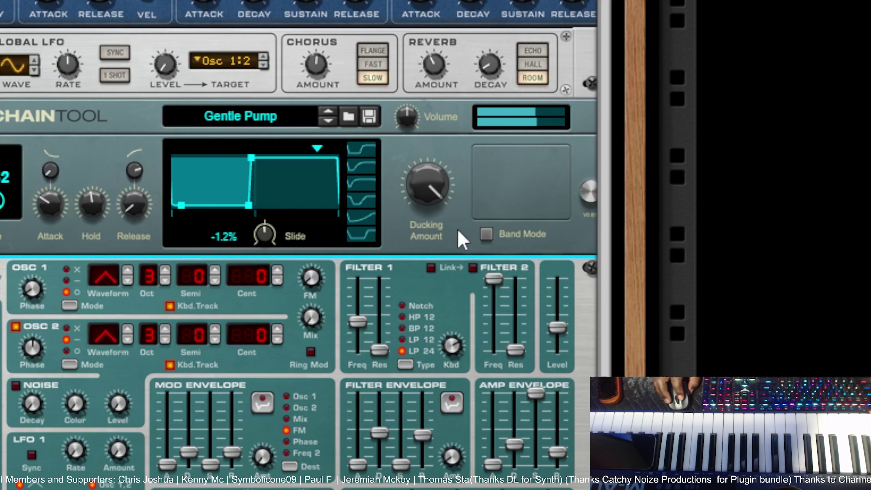
- Reduce the Gentle Pump Sidechain Tool's ducking amount to 47.7 % and increase its attack time slightly
left_click_drag(436, 202, 432, 336)
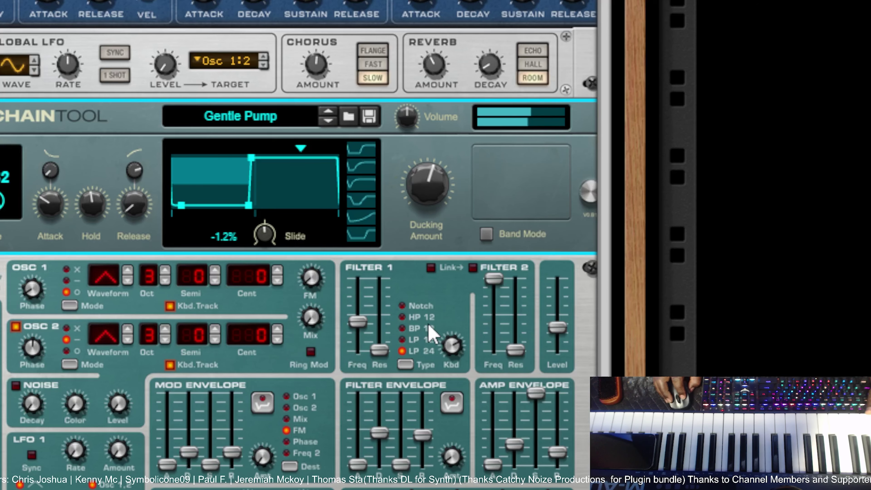
left_click_drag(425, 201, 424, 216)
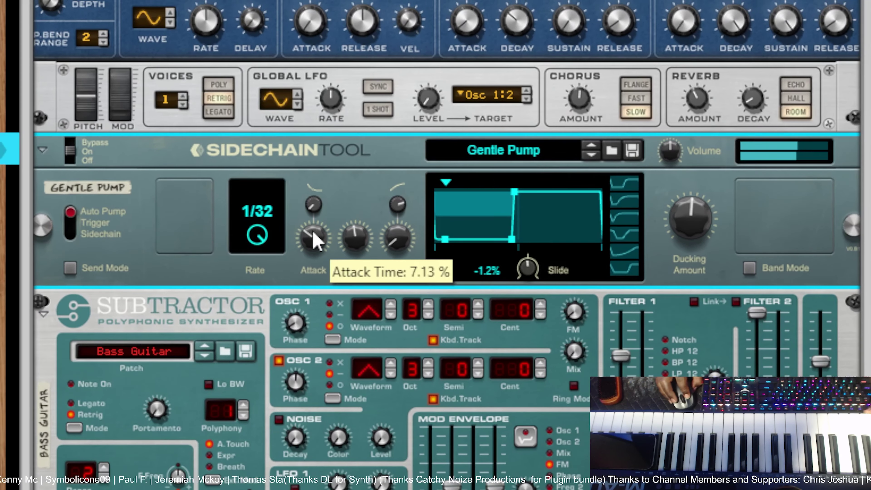
left_click_drag(50, 202, 54, 176)
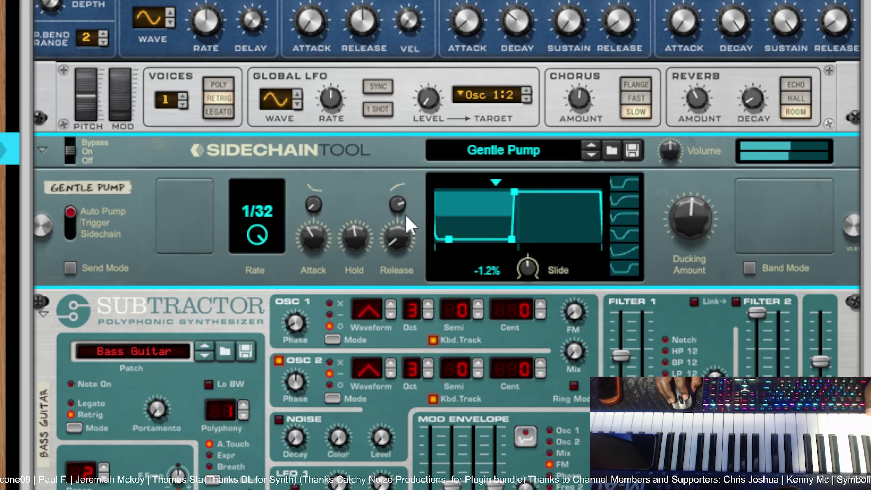
mouse_move(407, 217)
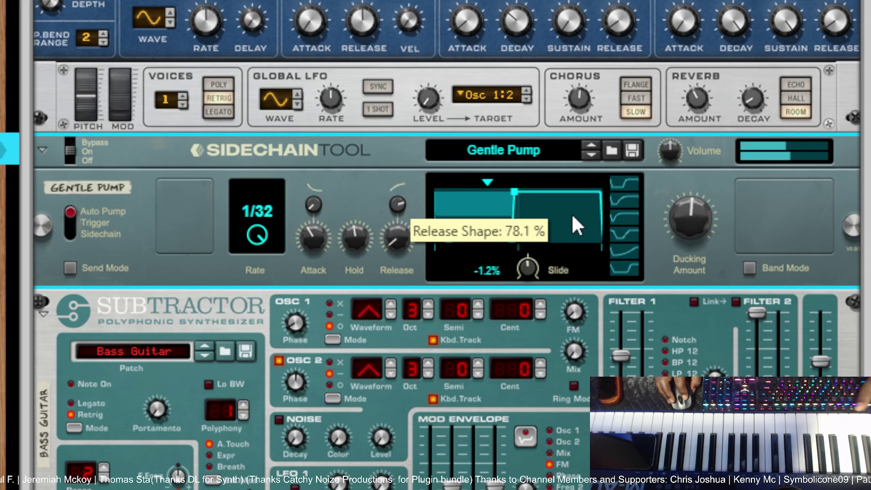
left_click_drag(690, 220, 698, 253)
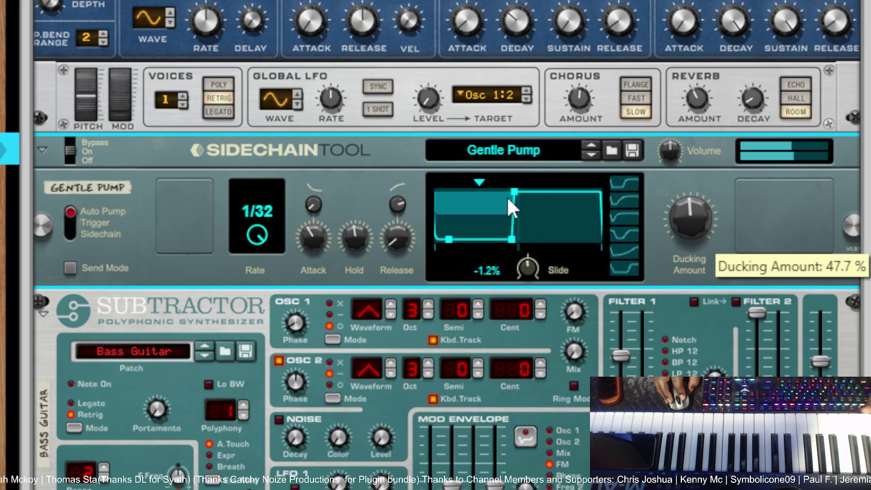
- Set Combinator 1's Side Chain Rate fader to 32 and lower its Ducking Amount fader to just above the middle
scroll(509, 200, "up", 3)
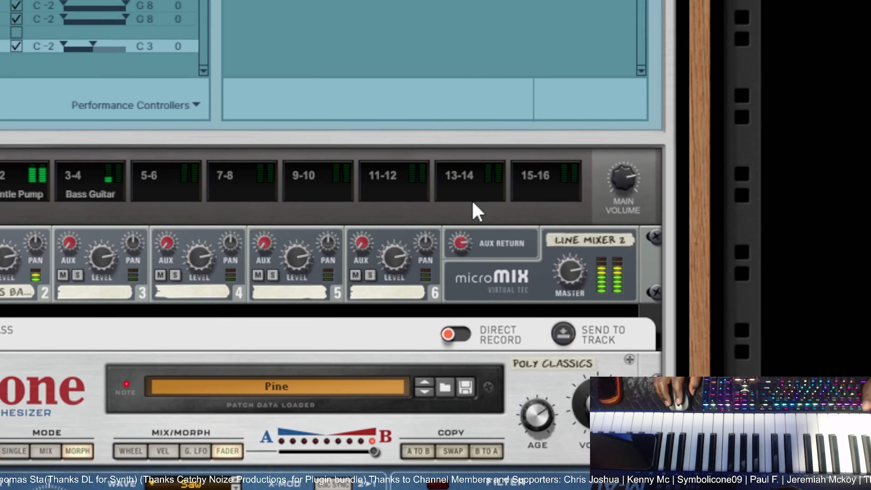
scroll(476, 210, "up", 5)
left_click_drag(459, 182, 462, 226)
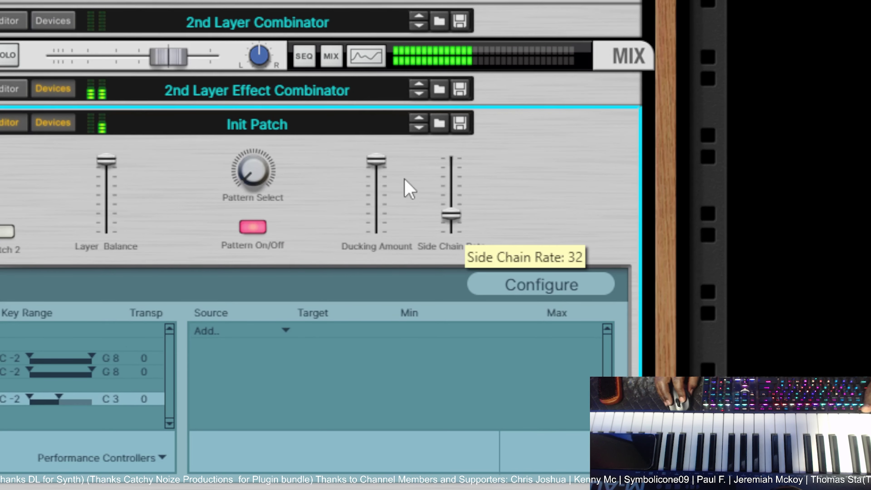
left_click_drag(379, 171, 370, 206)
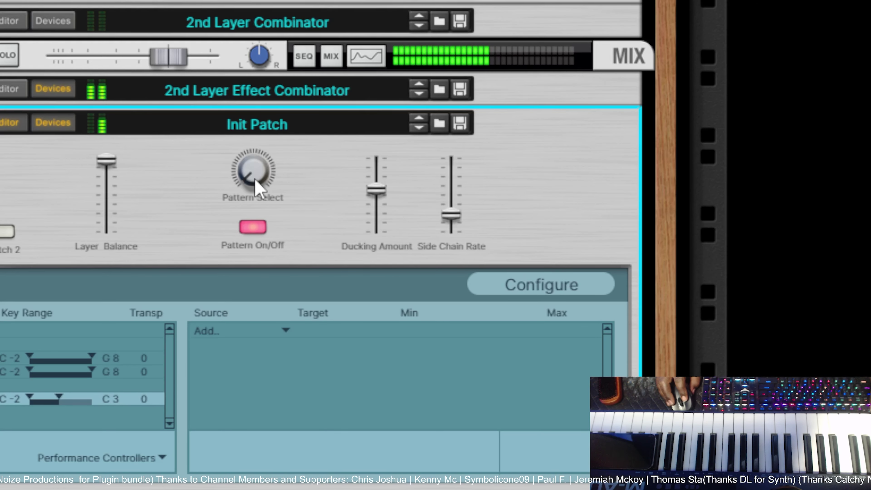
- Try Combinator 1's Pattern Select at 77 while playing, and turn it back down to a lower pattern
left_click_drag(254, 179, 253, 0)
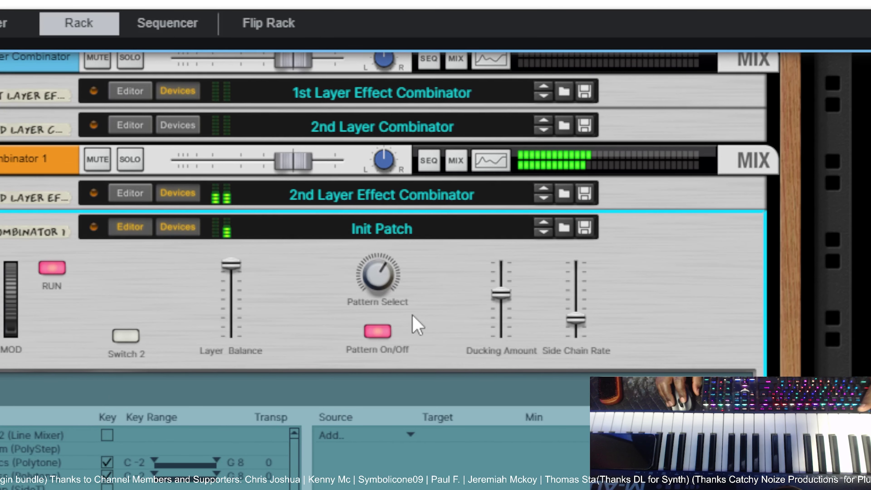
mouse_move(383, 277)
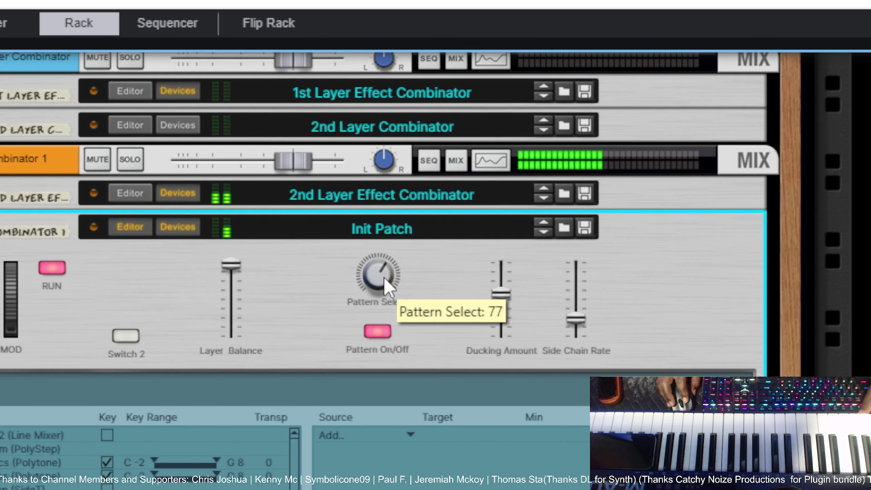
left_click_drag(383, 277, 379, 356)
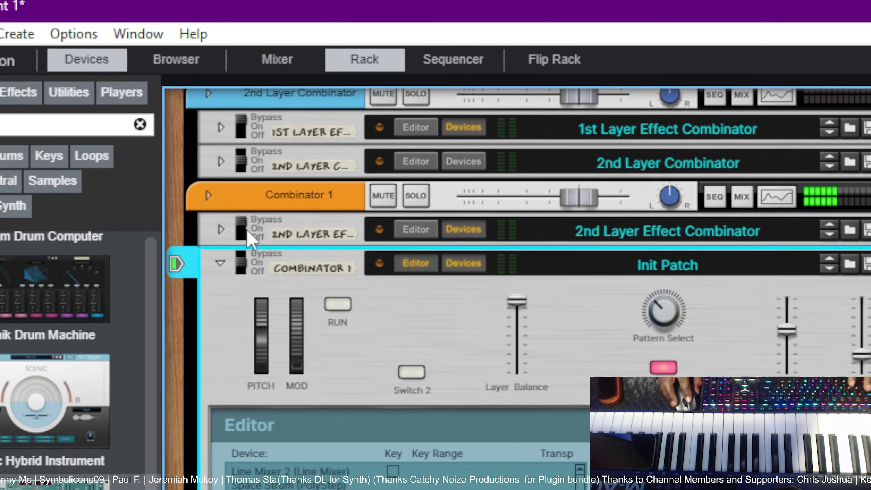
left_click(248, 237)
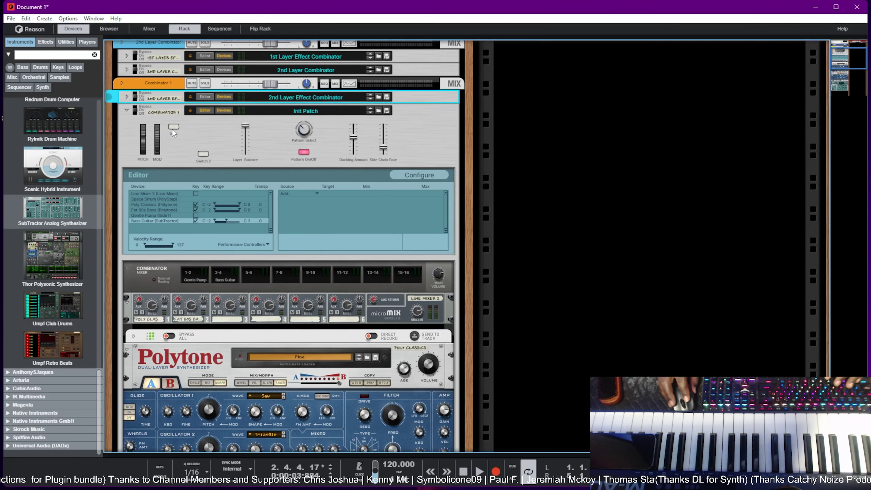
left_click(204, 154)
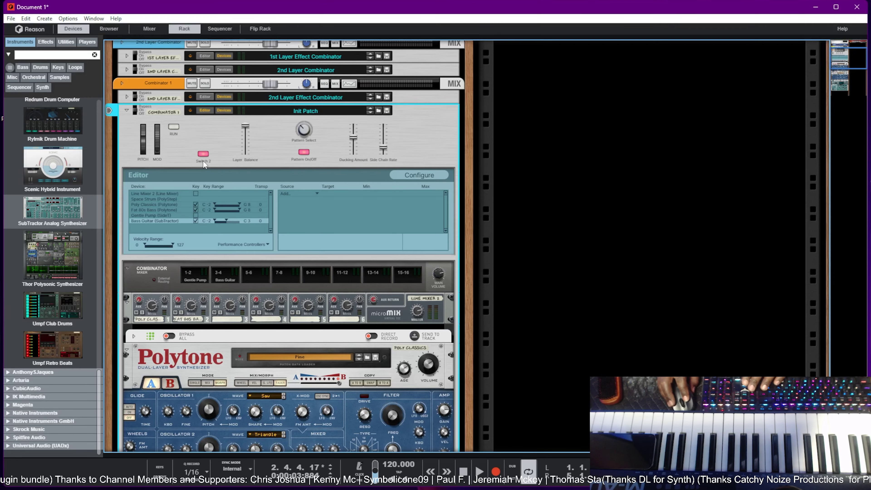
key("Delete")
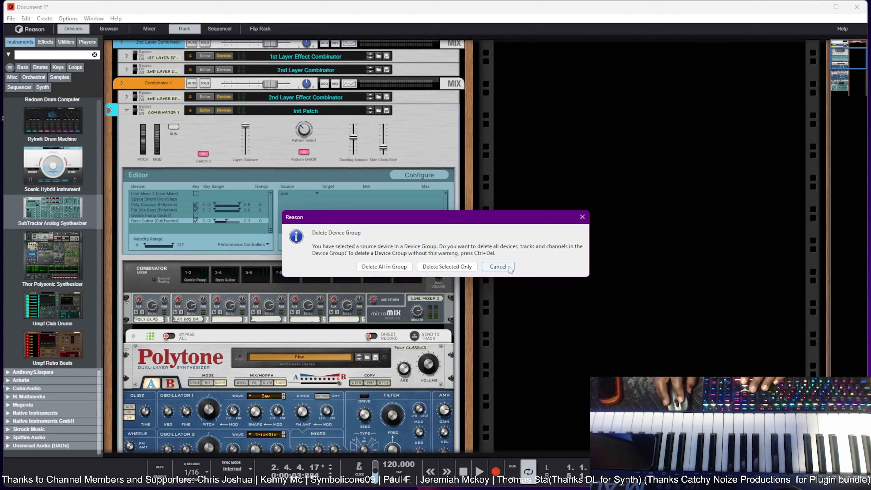
left_click(485, 267)
- Remove the unused Switch 2 from Combinator 1's panel in configuration mode and return to the editor
left_click(419, 175)
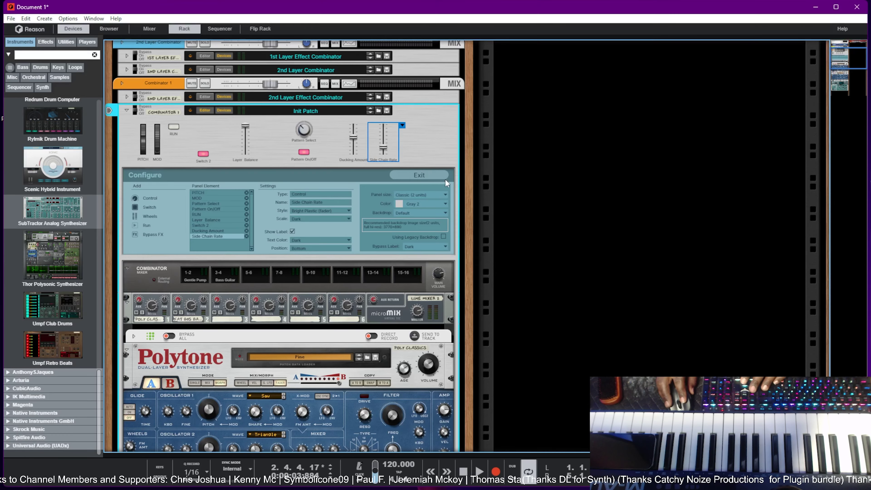
left_click(208, 157)
key("Delete")
left_click(417, 174)
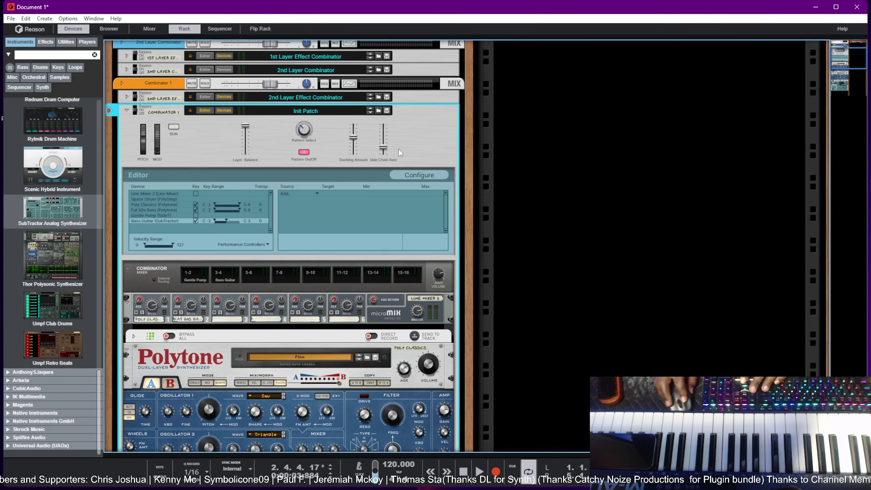
- Save Combinator 1's patch as 3rd Layer Combinator in the User Library and collapse the device
left_click(387, 111)
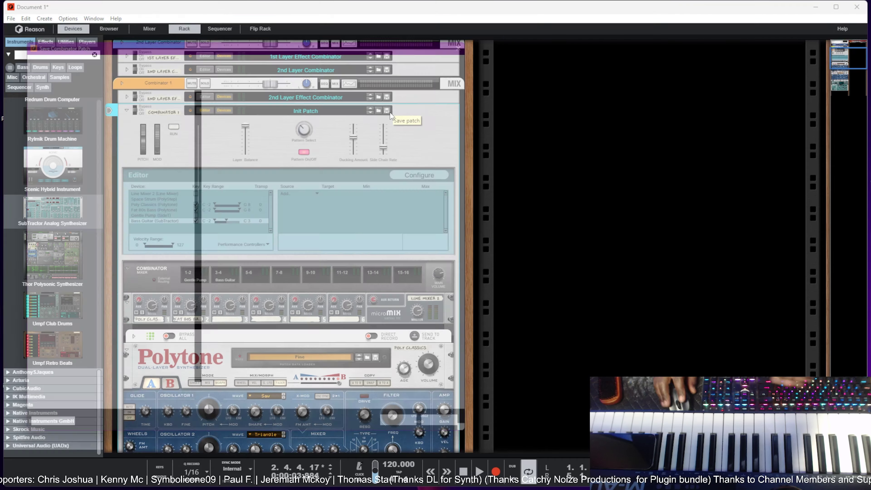
type("3rd Layer Combinator")
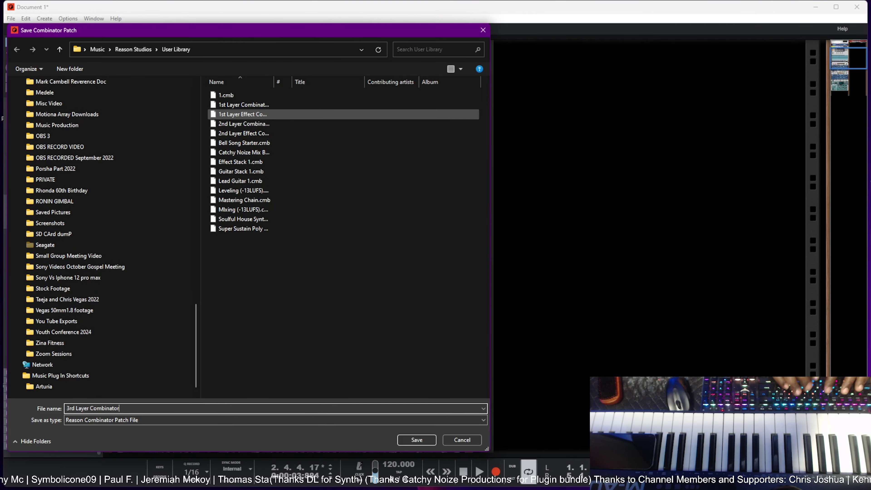
key("Return")
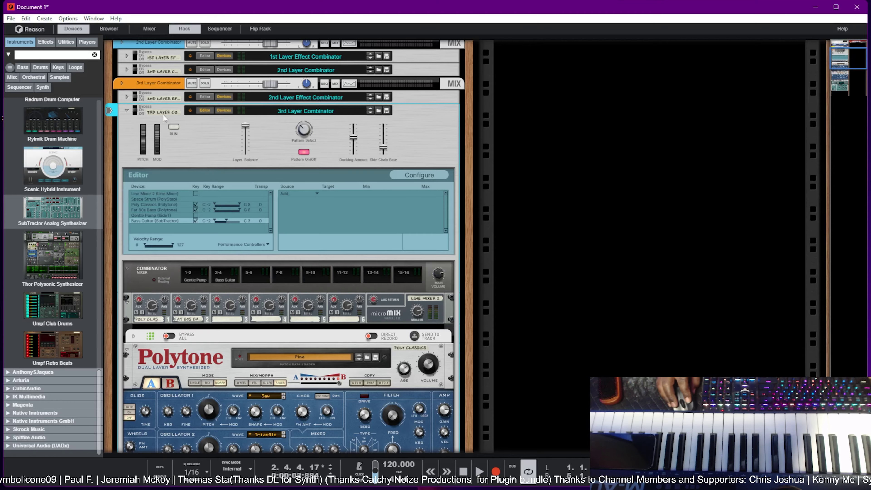
left_click(127, 110)
- Add an empty Combinator below the Monotone Bass Synthesizer in the second rack column
right_click(283, 306)
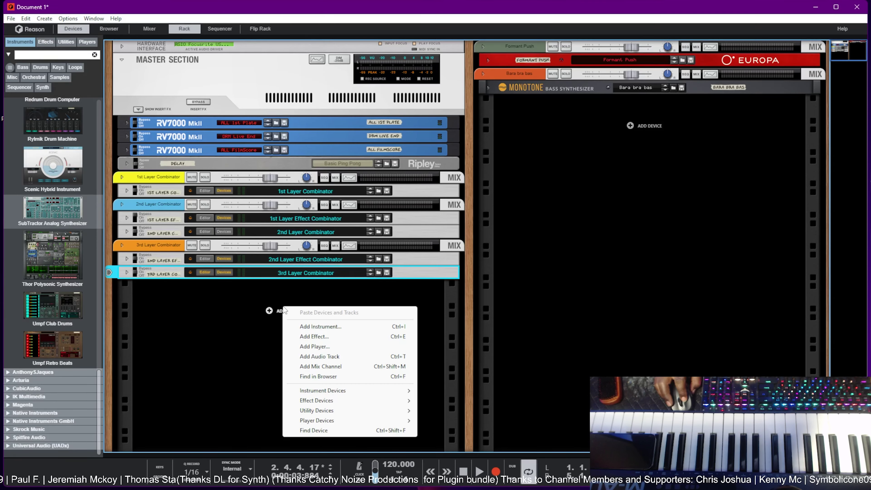
left_click(680, 273)
right_click(630, 126)
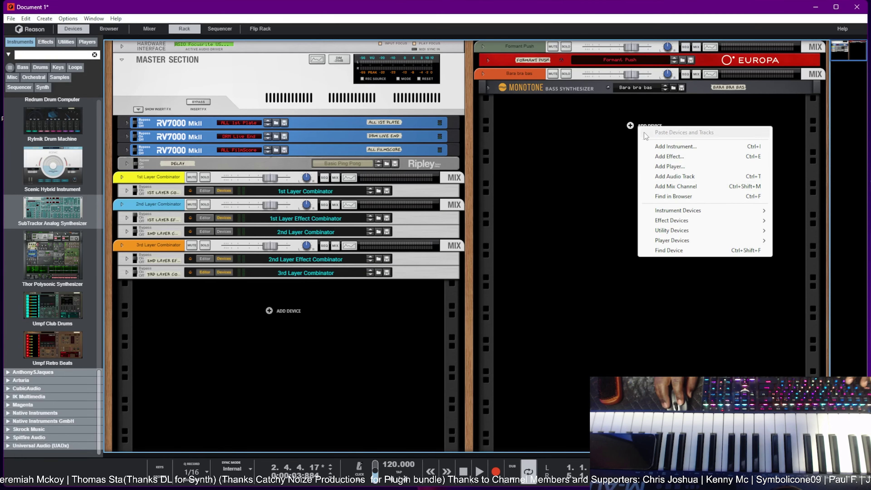
mouse_move(673, 231)
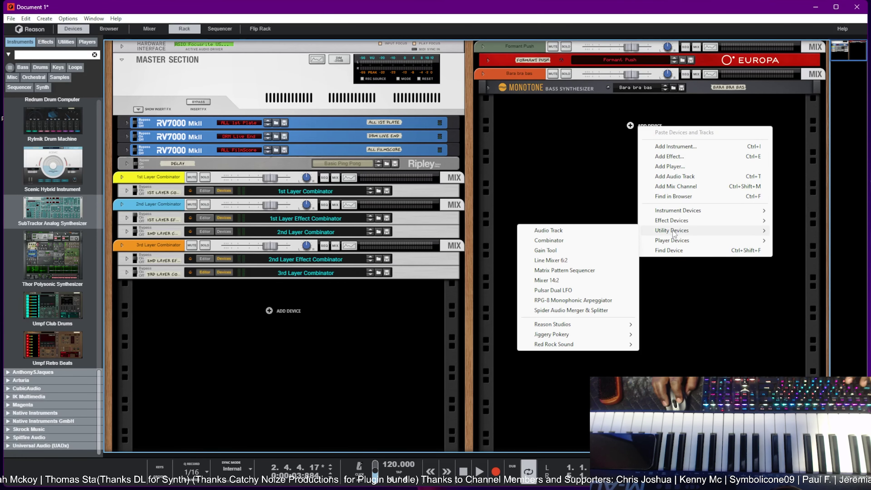
left_click(552, 240)
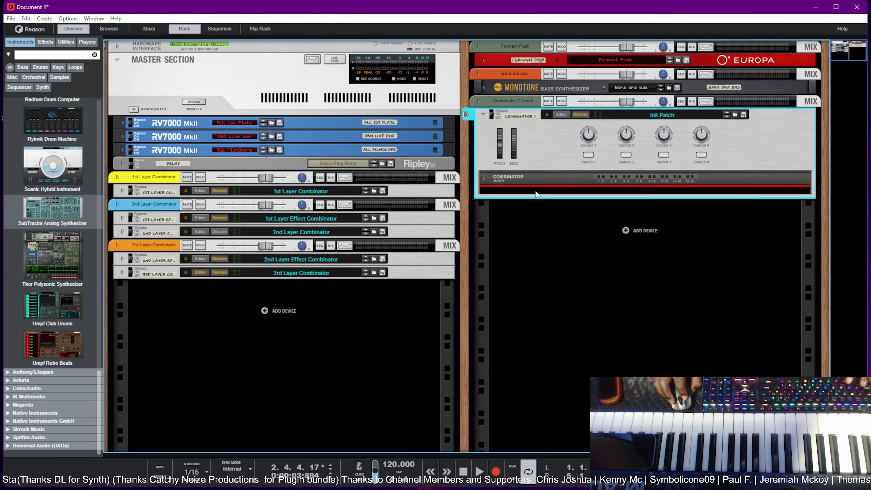
- Insert an Audiomatic Retro Transformer effect inside the new, empty Combinator
right_click(536, 195)
mouse_move(579, 288)
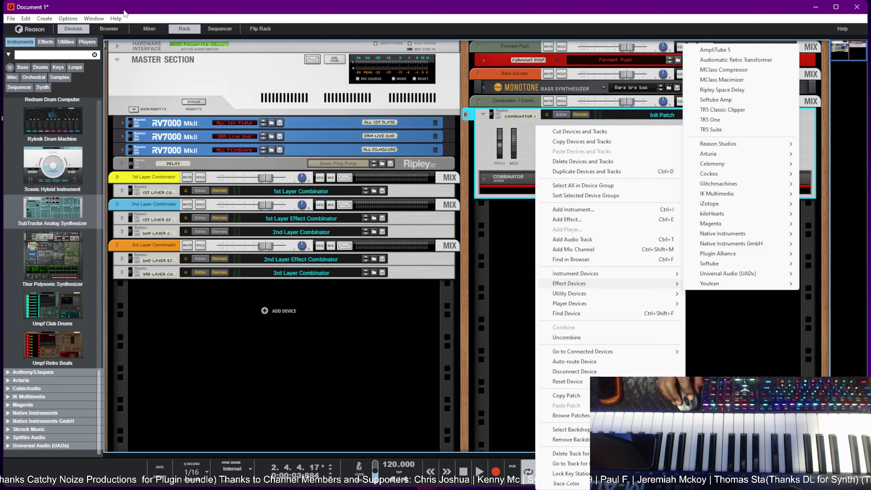
left_click(66, 41)
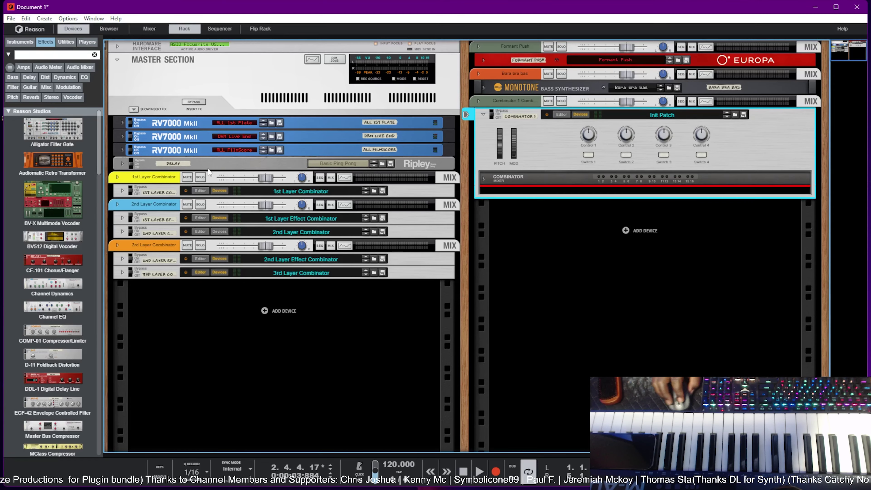
left_click_drag(58, 169, 604, 195)
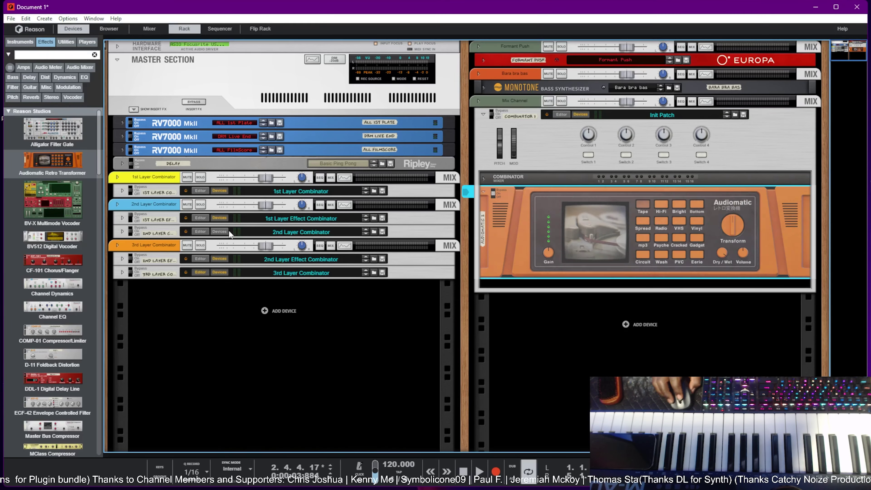
- Add an MClass Compressor and an MClass Equalizer below the Audiomatic inside the Combinator
scroll(28, 307, "down", 4)
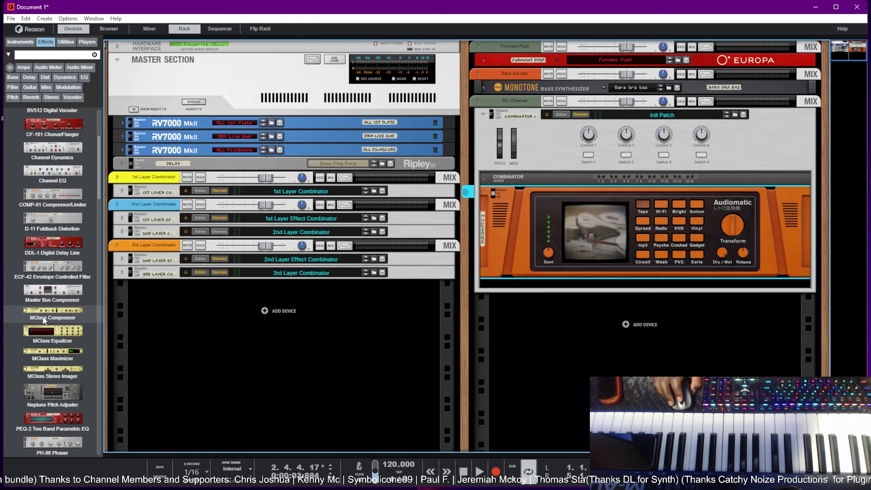
left_click_drag(53, 307, 699, 275)
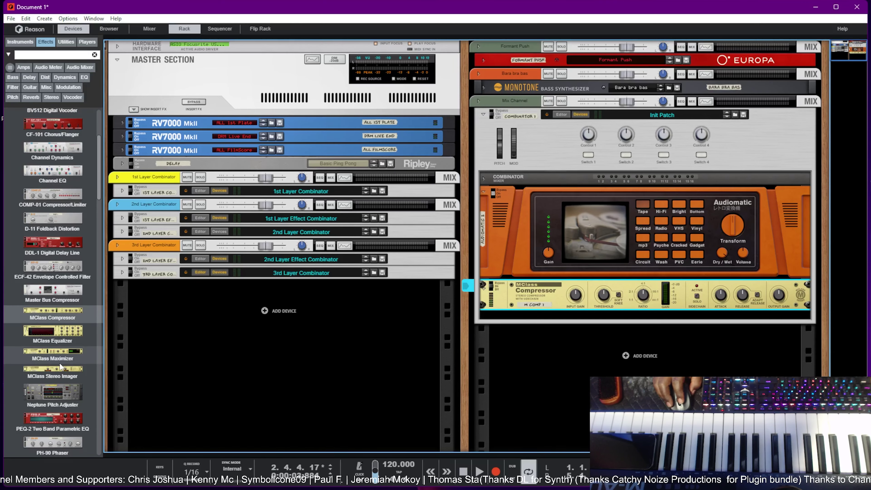
left_click_drag(52, 331, 648, 308)
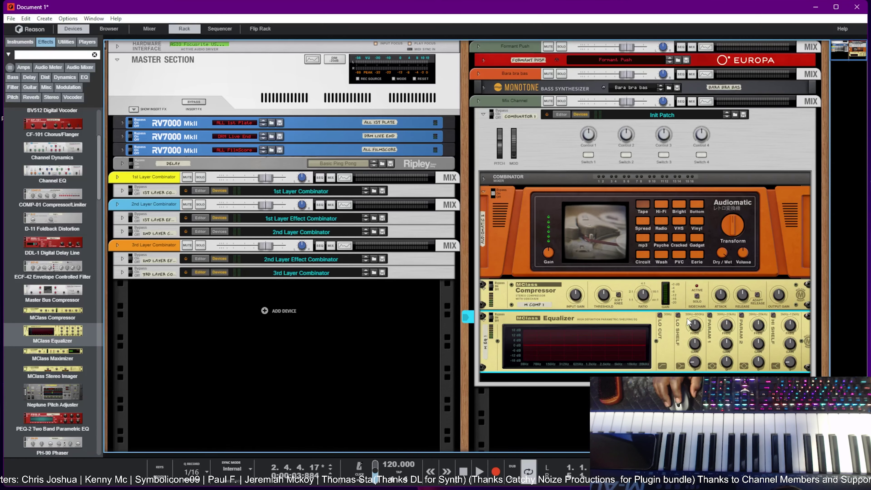
- Patch the MClass Compressor's Gain Reduction CV output to the Audiomatic's Transform CV modulation input
key("Tab")
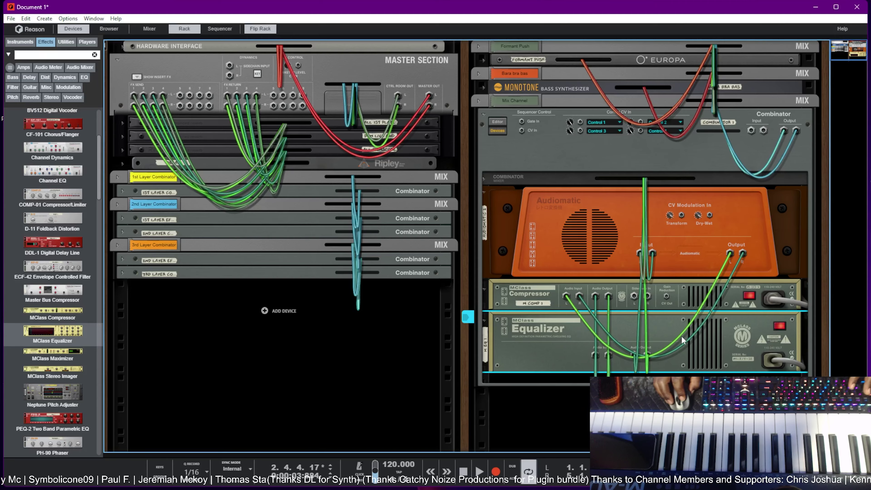
left_click_drag(666, 297, 682, 213)
key("Tab")
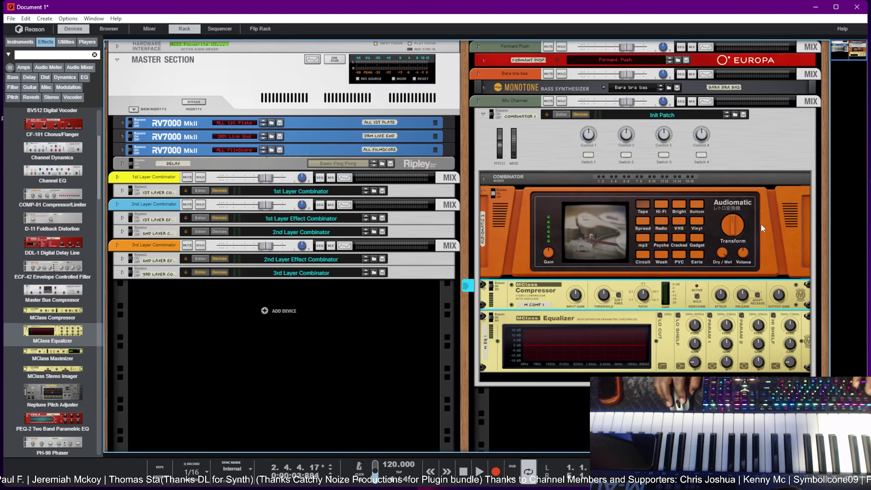
- Choose the Bottom preset on the Audiomatic and inspect the MClass Compressor's connections on the rear of the rack
left_click(696, 204)
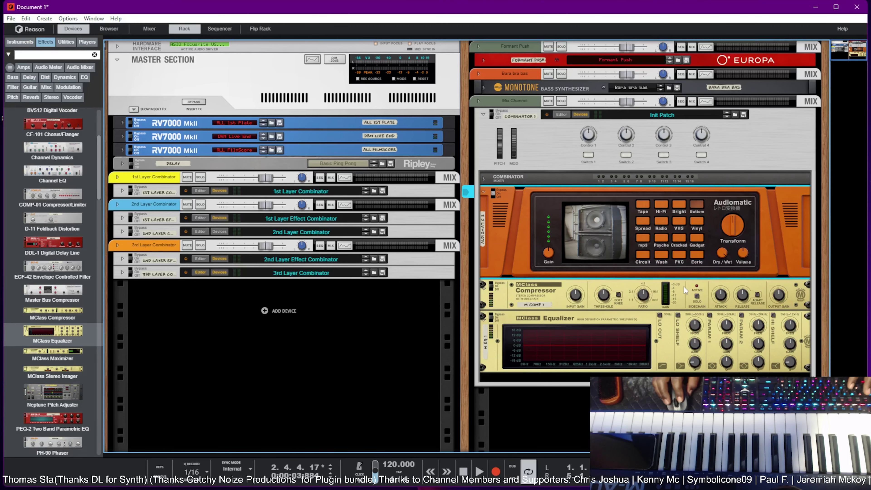
left_click(582, 297)
key("Tab")
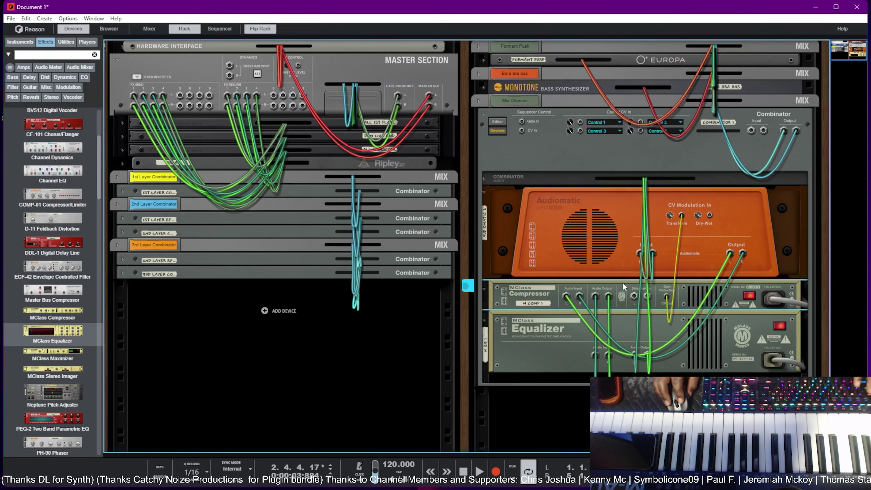
key("Tab")
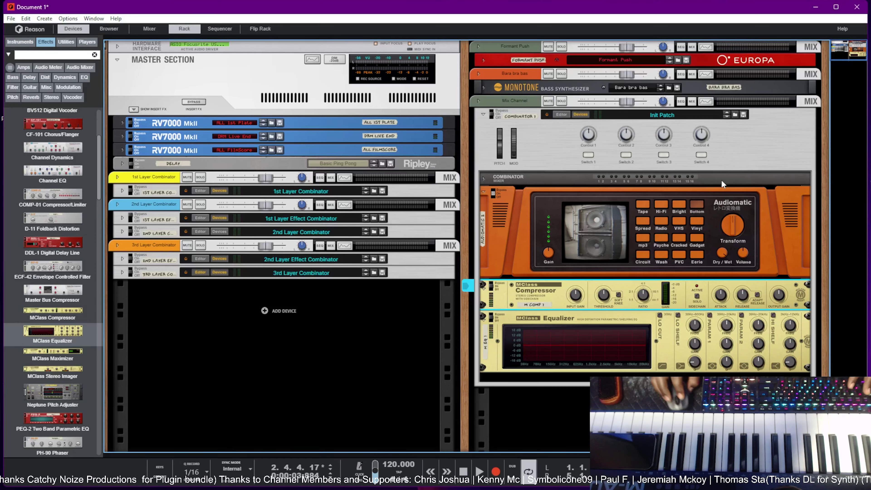
- Add a Redrum Drum Computer below the effect Combinator as its sound source
right_click(591, 376)
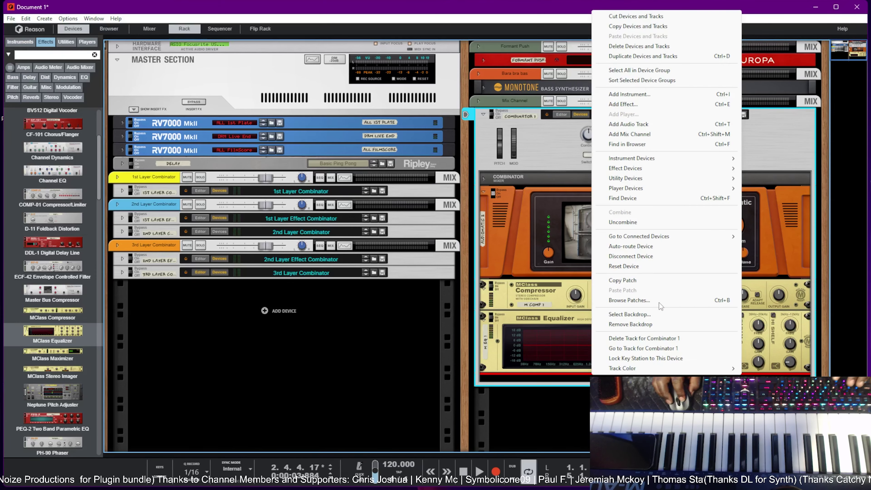
mouse_move(641, 166)
left_click(569, 421)
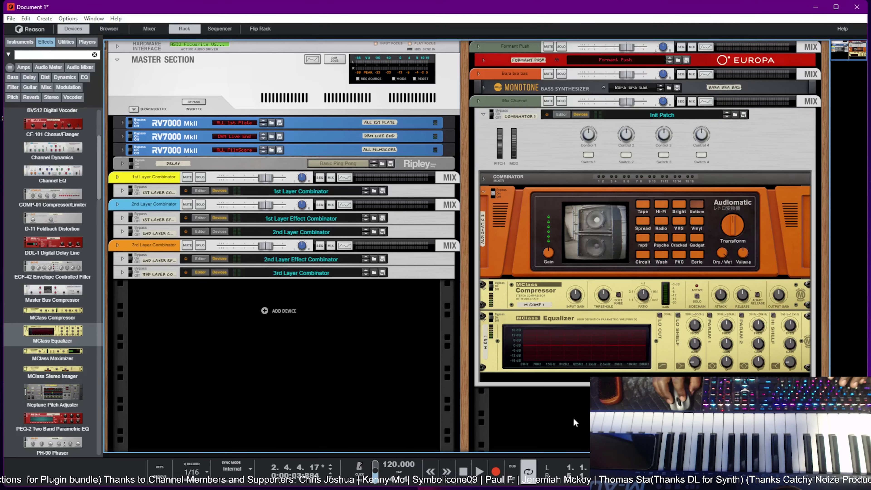
left_click(20, 42)
scroll(53, 240, "down", 10)
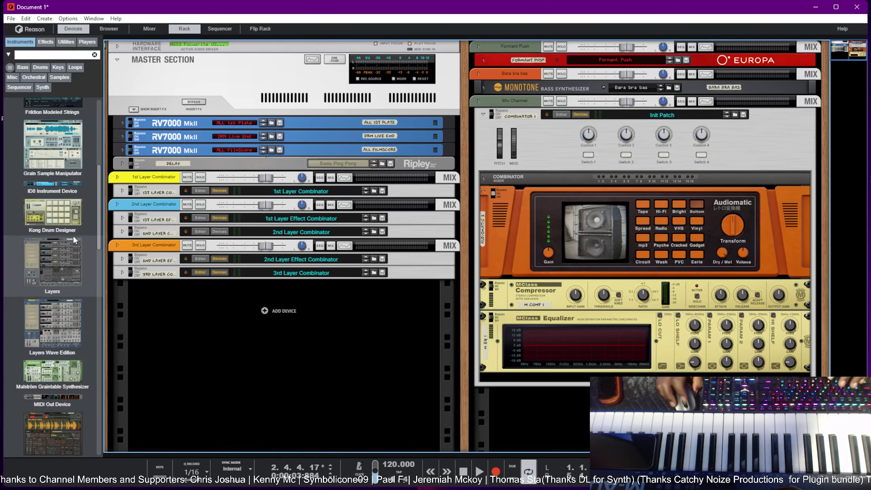
left_click_drag(52, 398, 533, 304)
- Trigger Redrum's drum 1 repeatedly to check how the MClass Compressor's gain meter and the Audiomatic respond
left_click(533, 302)
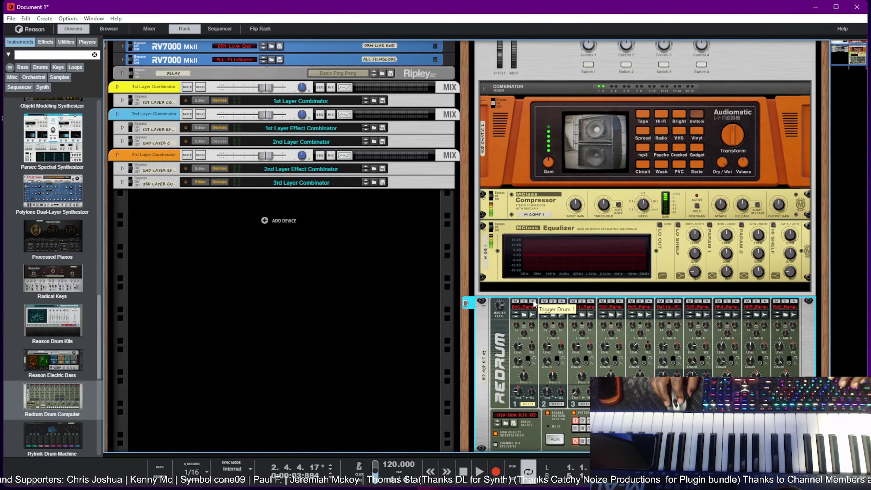
left_click(534, 302)
left_click(534, 302)
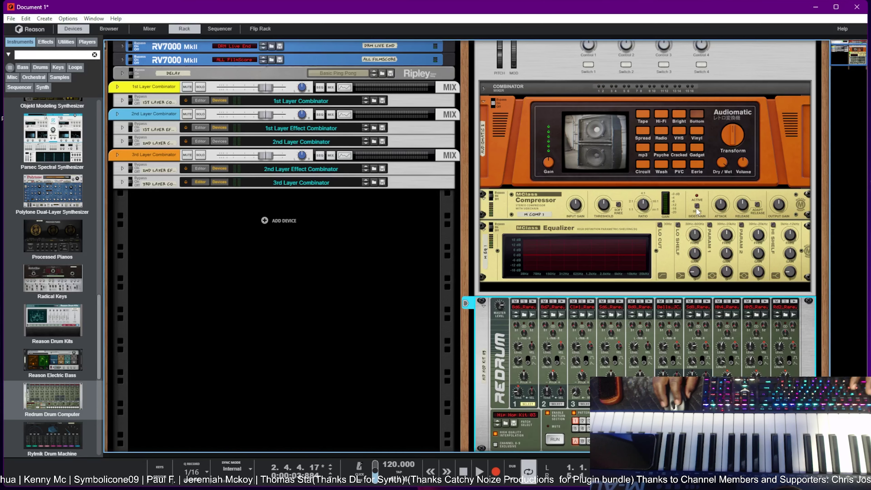
left_click(533, 302)
left_click(533, 302)
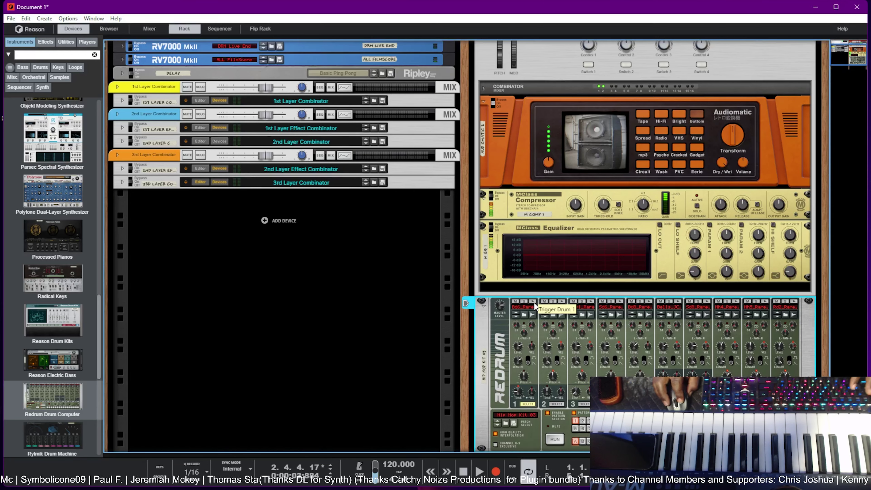
left_click(533, 302)
- Show the effect Combinator's editor and reroute the compressor's Gain Reduction CV output to the Combinator's CV1 source input
left_click(486, 97)
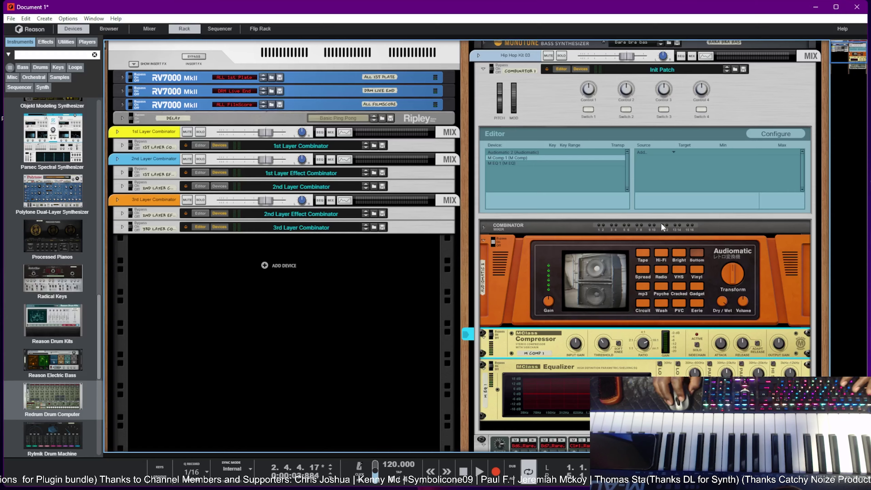
key("Tab")
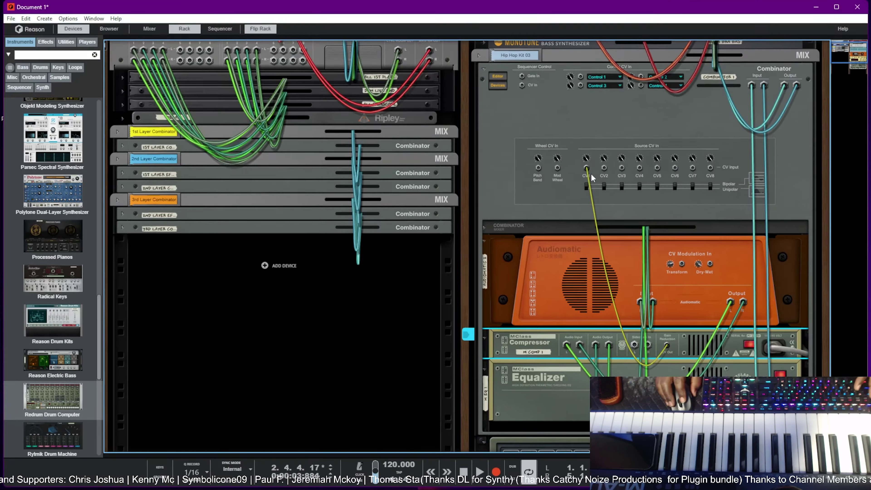
key("Tab")
- Map CV In 1 to the M EQ 1 equalizer's Low Shelf Gain in the Combinator editor
left_click(513, 164)
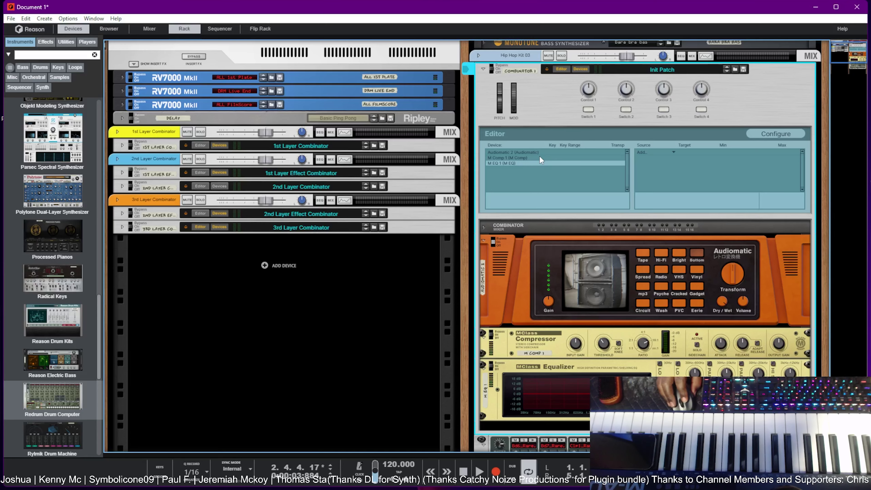
left_click(660, 152)
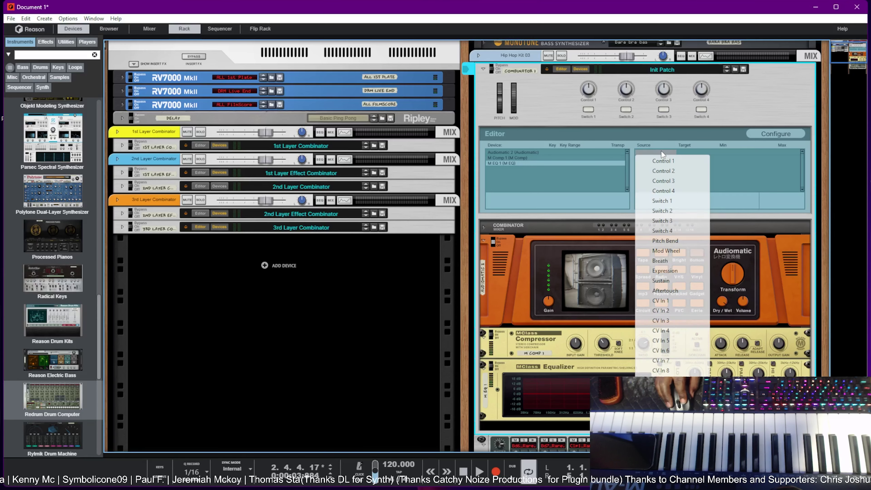
left_click(678, 304)
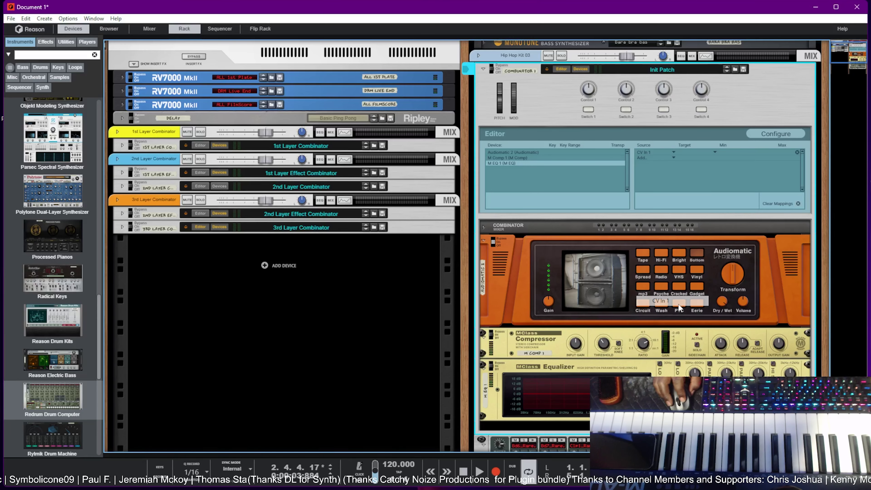
left_click(703, 150)
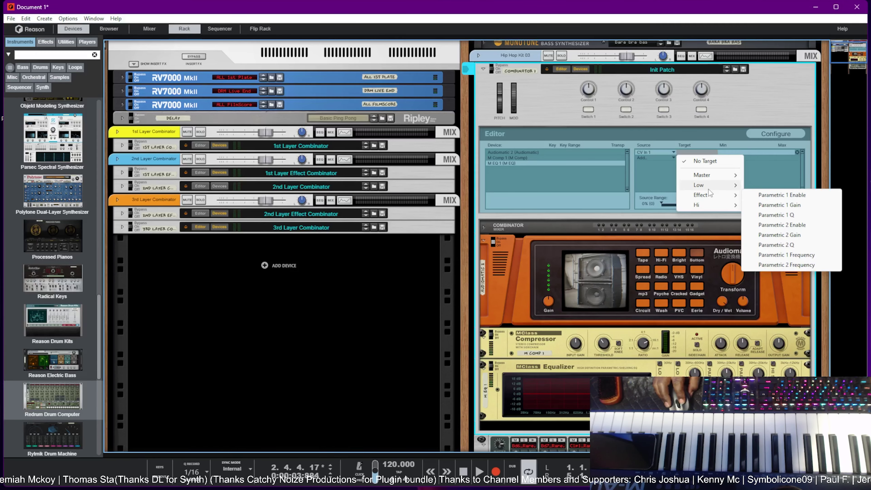
mouse_move(709, 188)
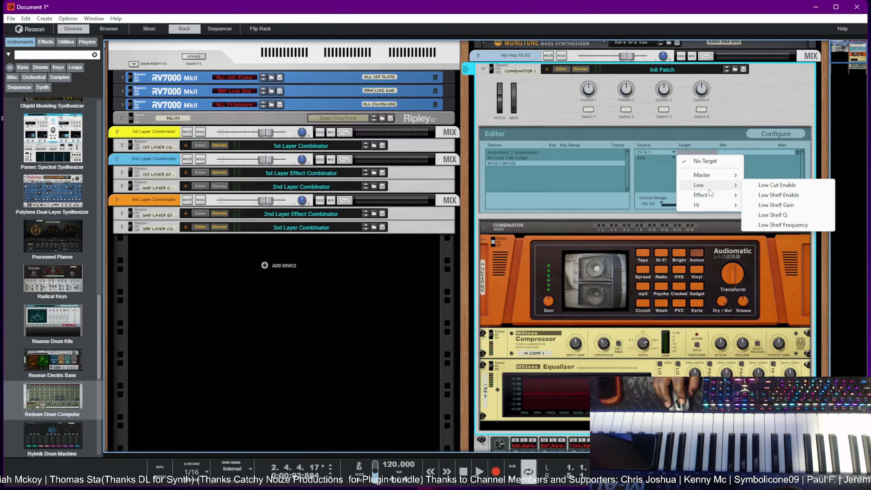
left_click(790, 207)
- Trigger Redrum's drum 1 to test the equalizer modulation and enable the MClass Equalizer's Lo Shelf band
scroll(562, 357, "down", 3)
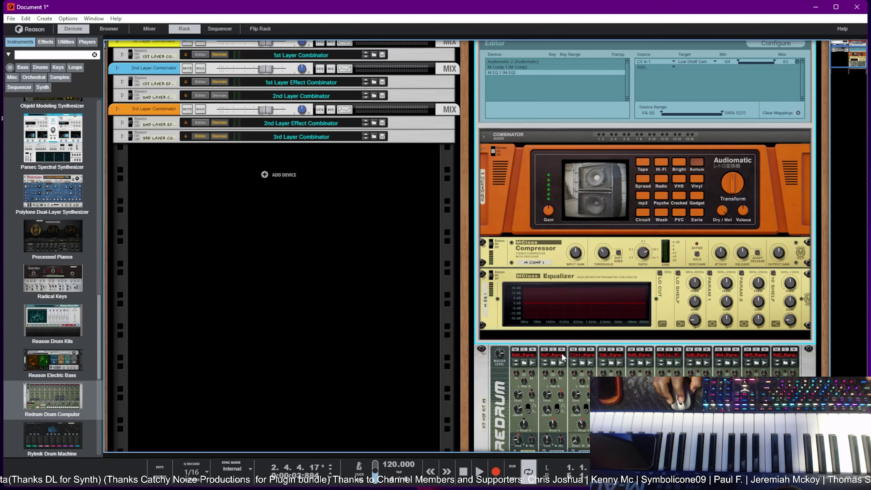
left_click(532, 351)
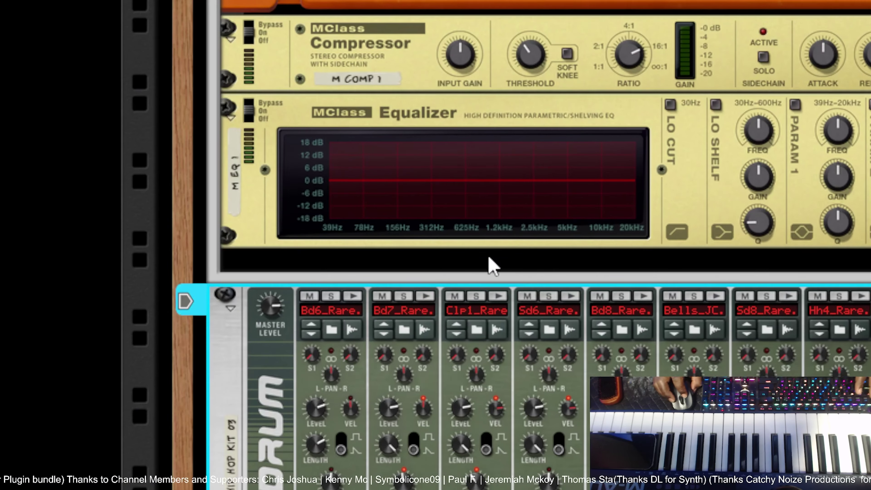
left_click(354, 297)
left_click(354, 297)
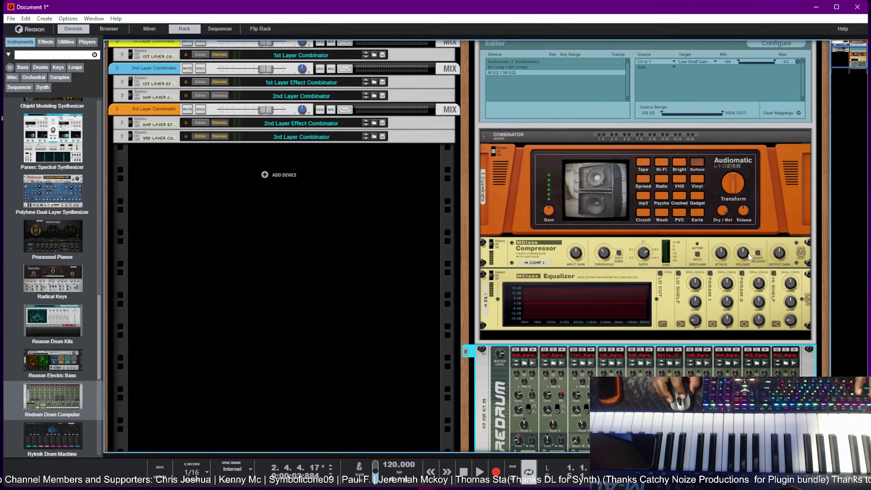
left_click(677, 273)
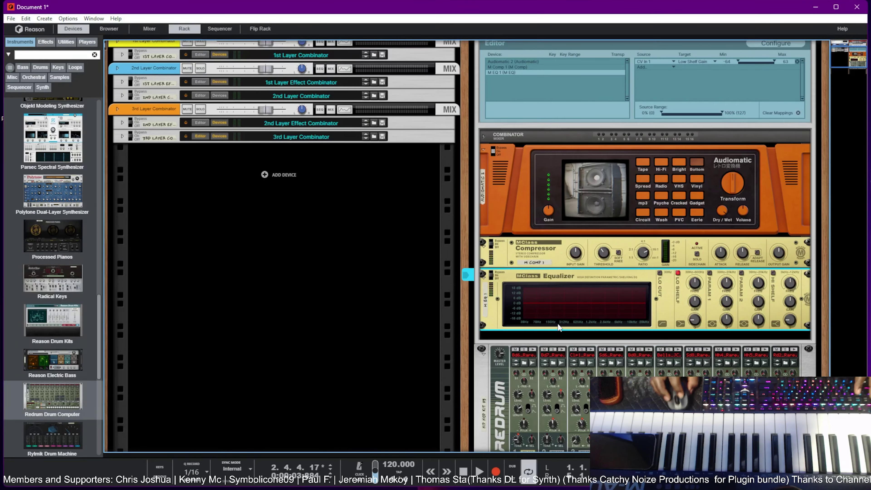
- Invert the range of the CV In 1 to Low Shelf Gain mapping, with minimum 63 and maximum -64
left_click(531, 350)
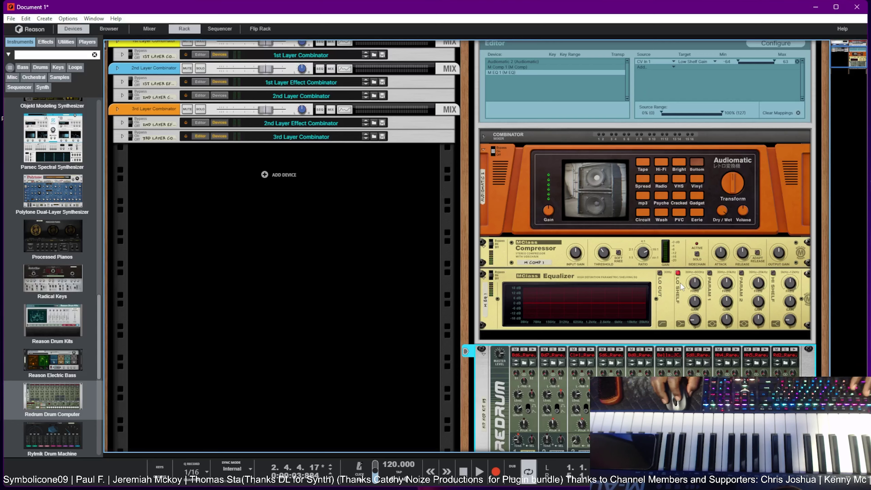
scroll(680, 282, "up", 3)
left_click_drag(772, 152, 750, 151)
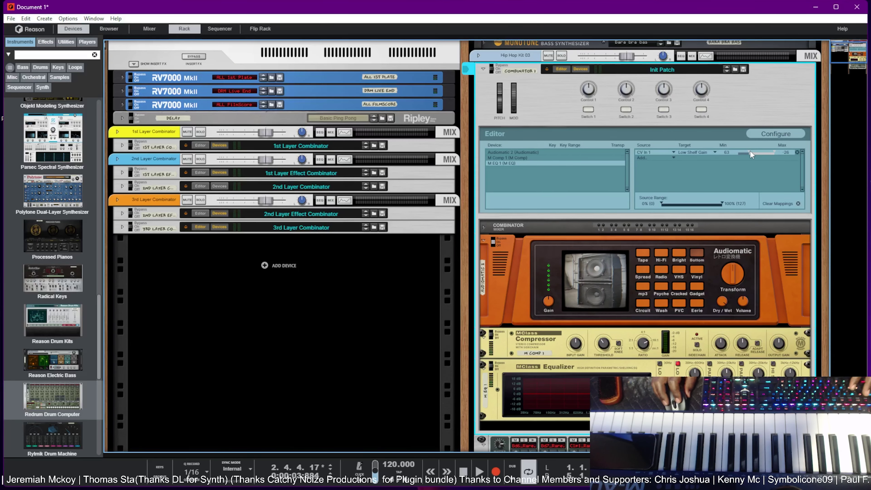
- Trigger Redrum's drums 1, 2, 4 and 5 to check how the inverted mapping moves the equalizer curve
scroll(599, 259, "down", 3)
left_click(533, 349)
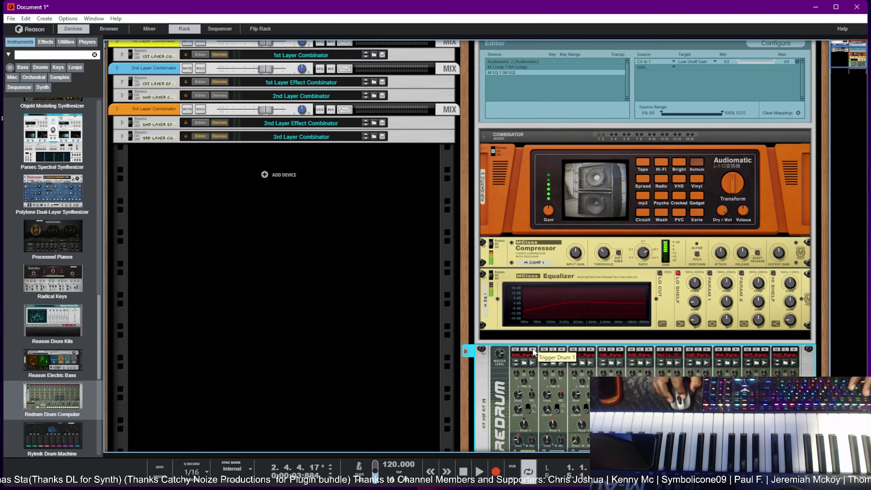
left_click(561, 350)
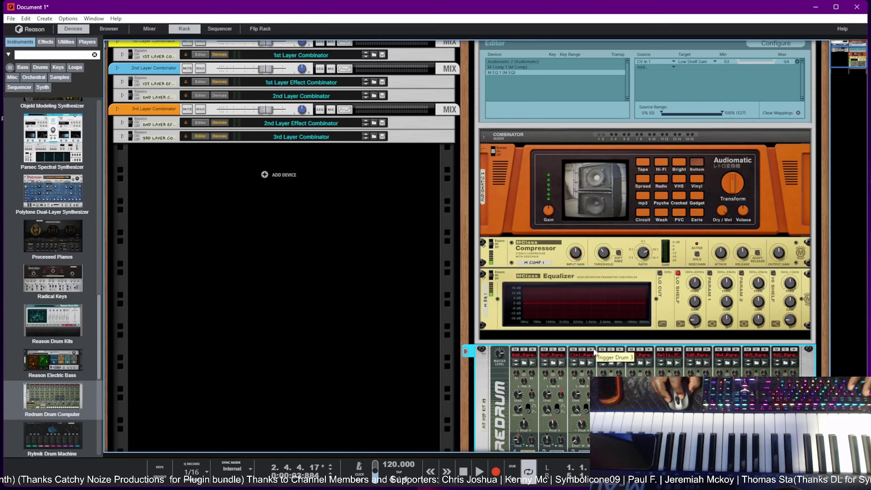
left_click(620, 350)
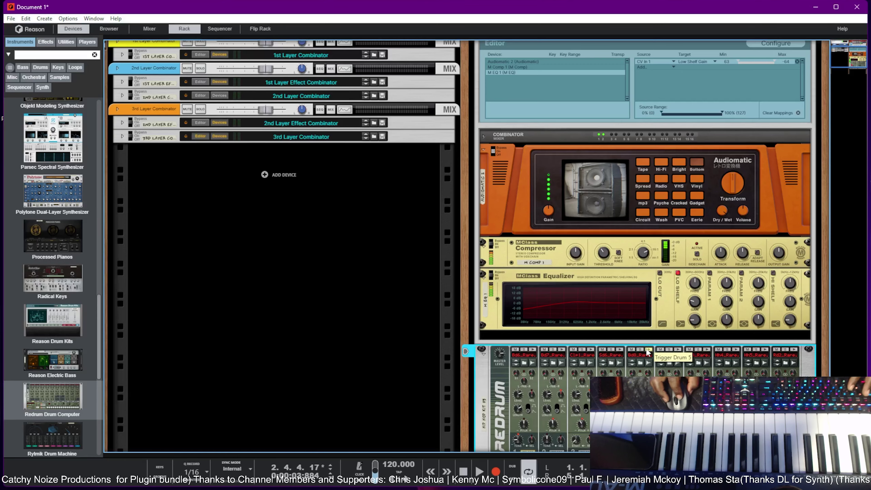
left_click(649, 350)
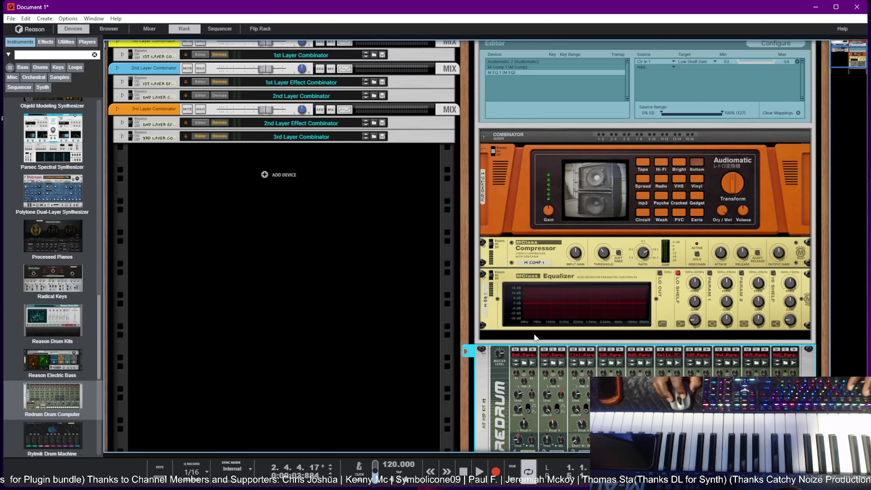
- Map CV In 1 to the Transform parameter of Audiomatic 2 in the Combinator editor
scroll(583, 332, "up", 3)
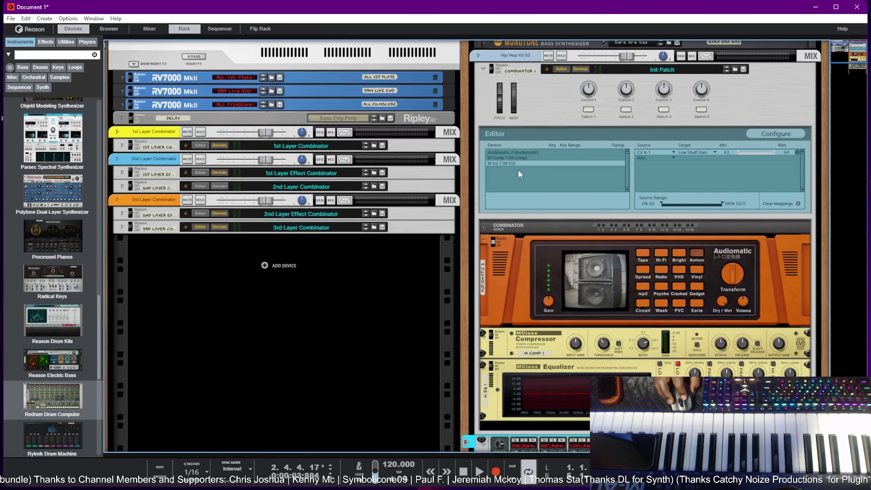
left_click(522, 157)
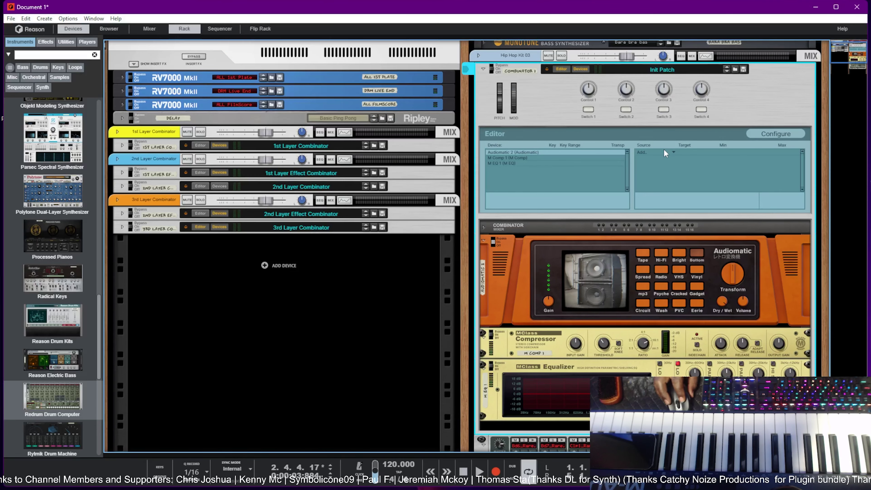
left_click(663, 152)
left_click(670, 301)
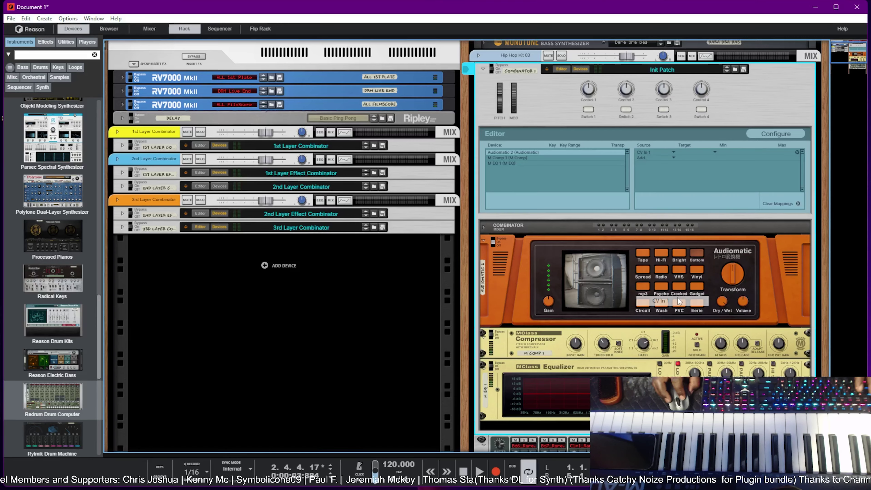
left_click(697, 152)
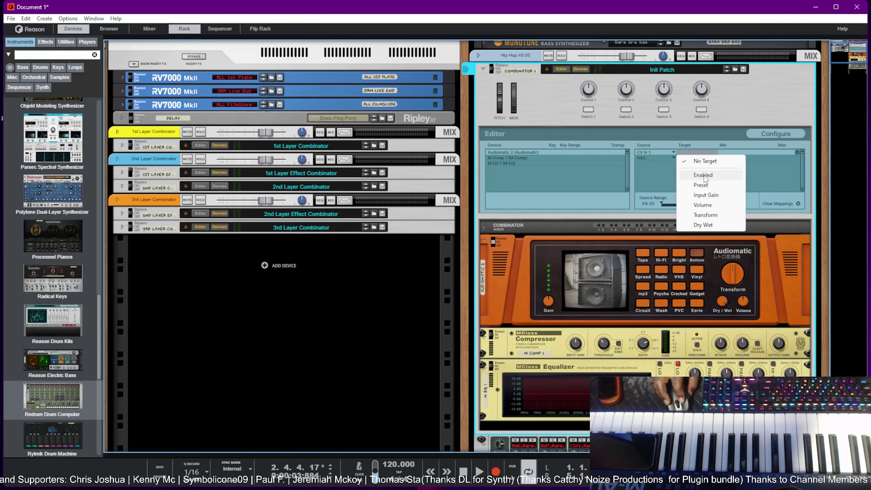
left_click(703, 215)
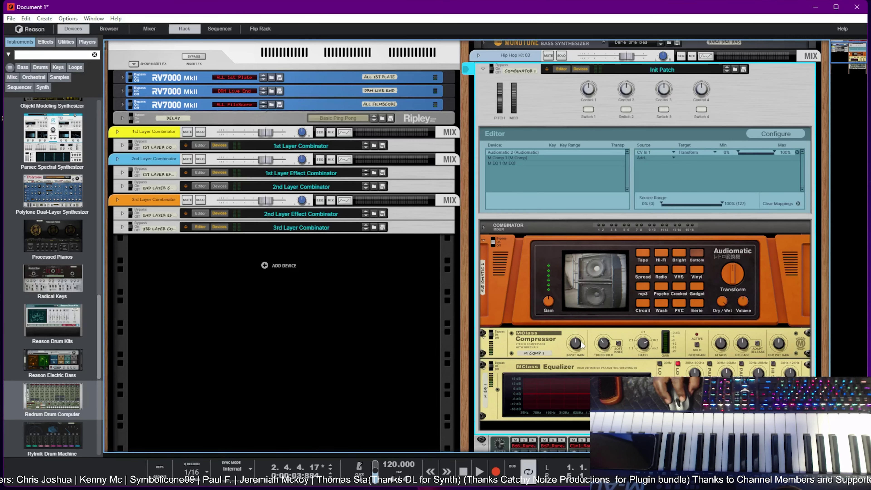
- Trigger Redrum's drums 1 and 2 repeatedly to check the Audiomatic's Transform modulation, and look at the rack's rear cabling
scroll(533, 378, "down", 2)
left_click(533, 395)
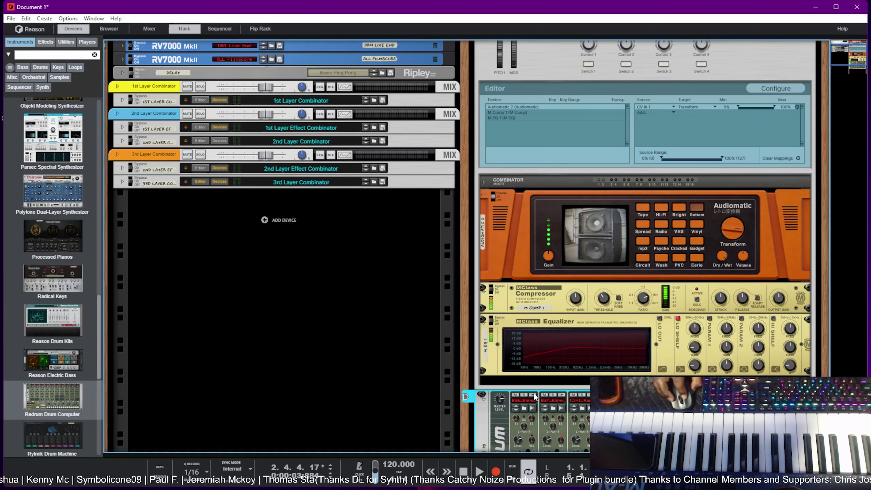
left_click(533, 395)
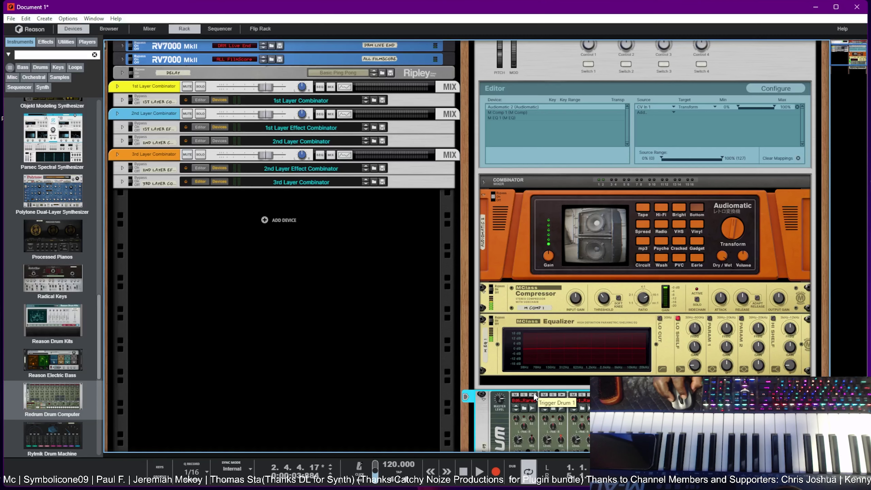
left_click(533, 395)
left_click(534, 395)
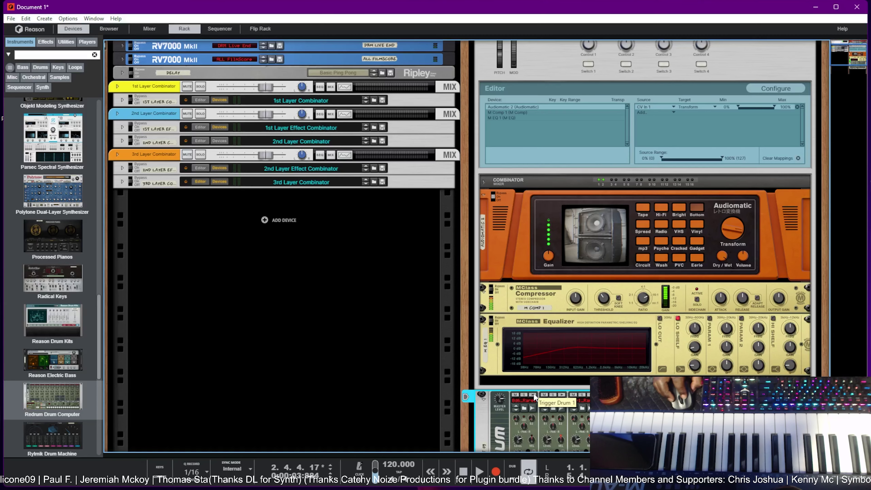
left_click(533, 396)
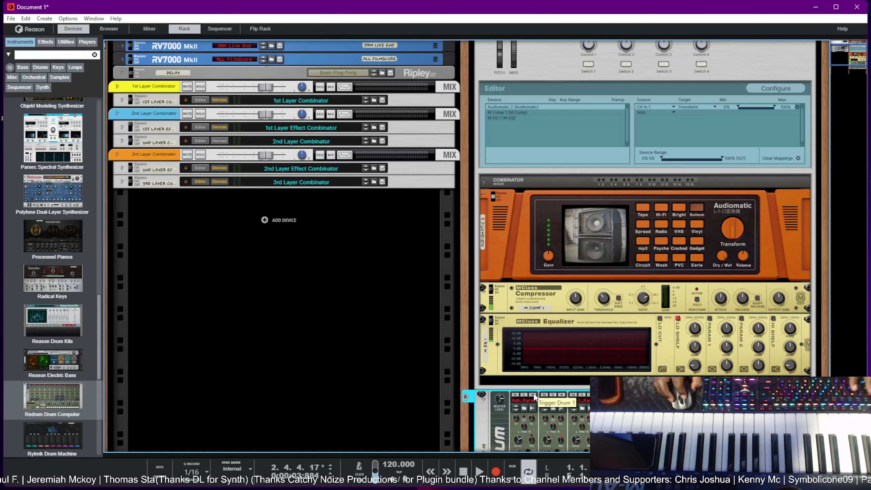
left_click(533, 395)
left_click(534, 396)
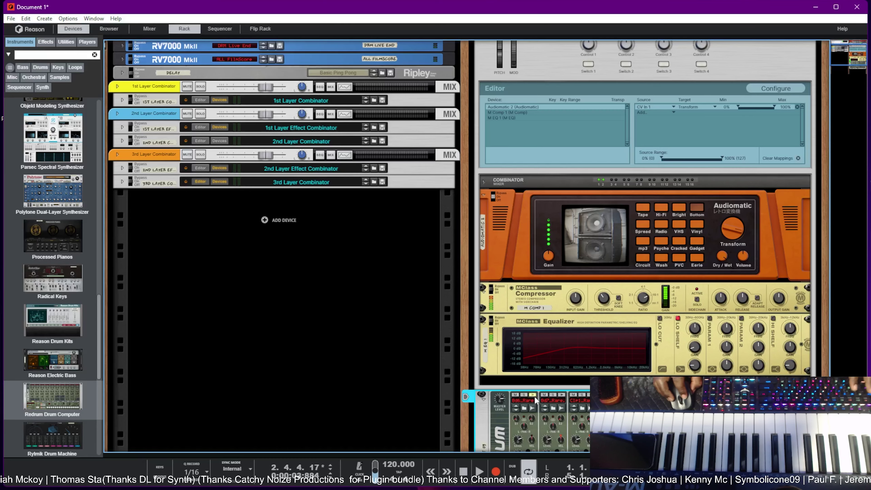
left_click(534, 396)
left_click(535, 397)
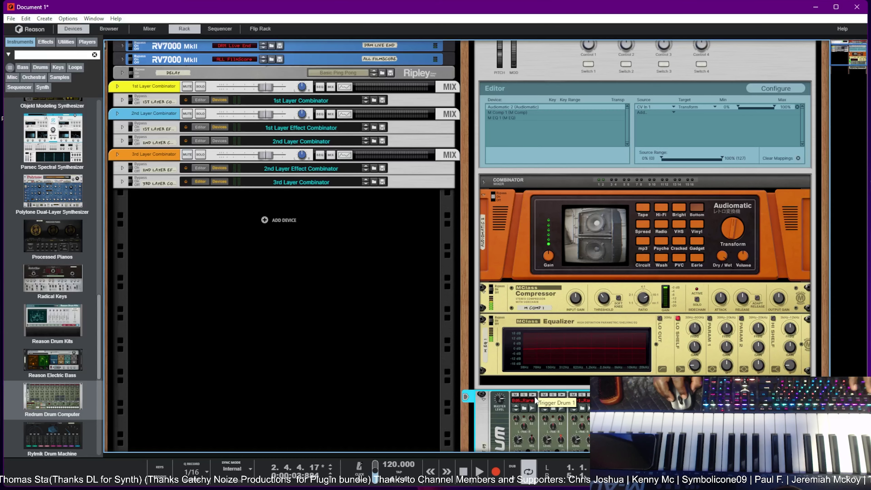
left_click(535, 396)
left_click(535, 397)
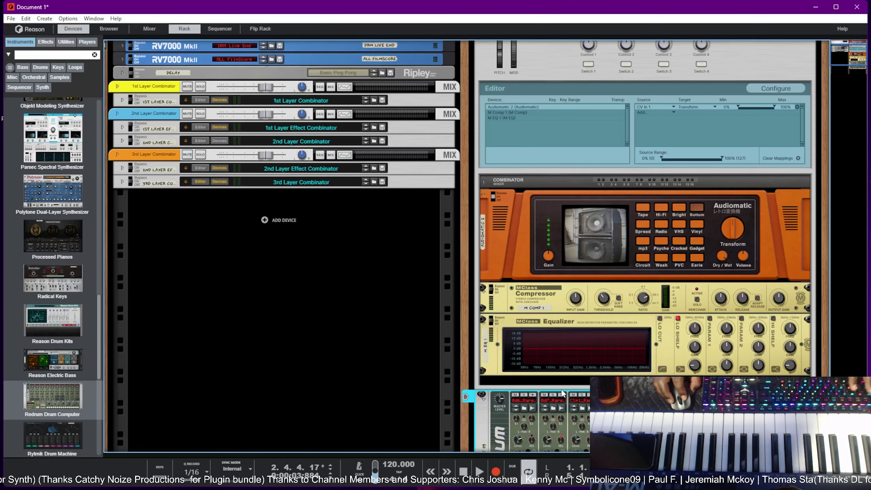
left_click(561, 394)
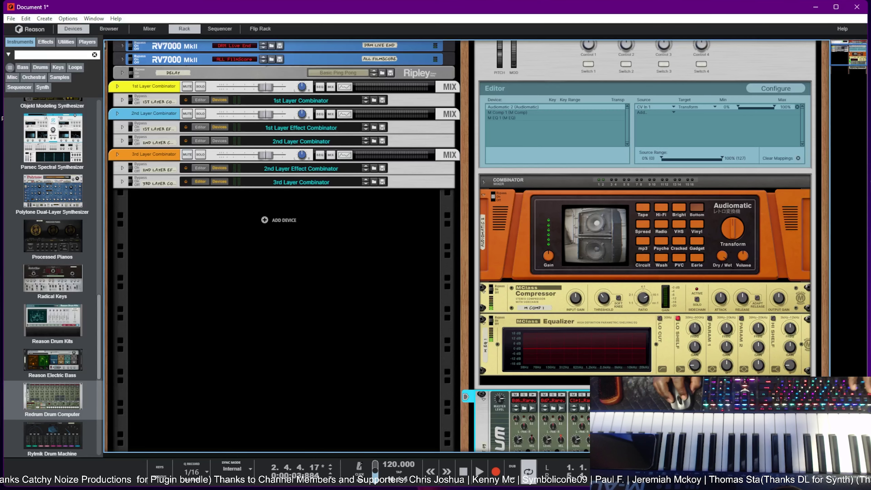
left_click(565, 393)
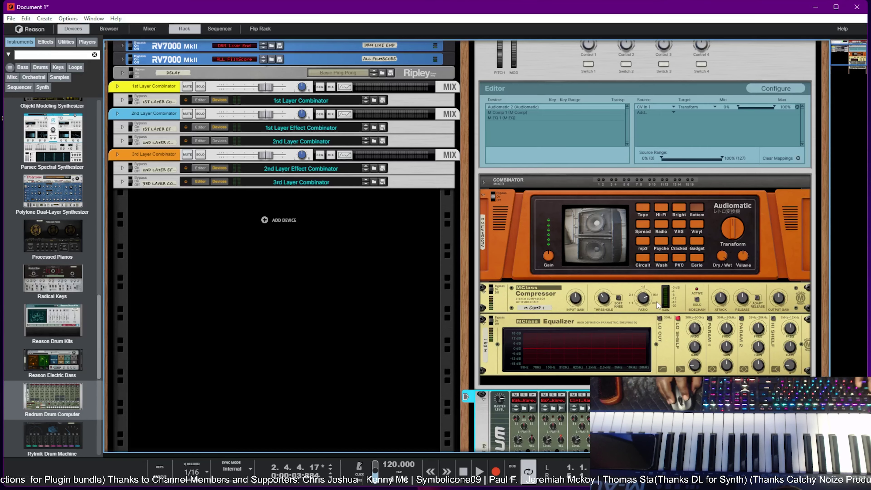
key("Tab")
key("Tab")
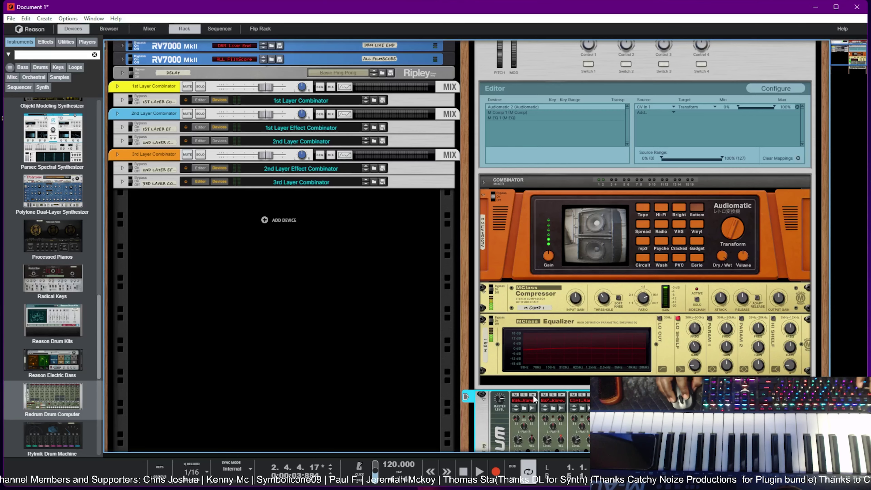
- Switch the Audiomatic to the Gadget preset and audition it by triggering Redrum's drum 1
left_click(693, 240)
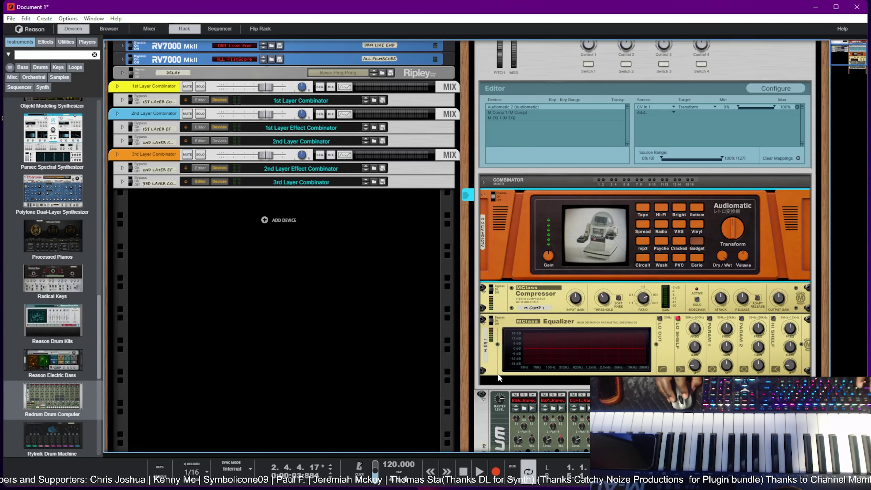
left_click(532, 398)
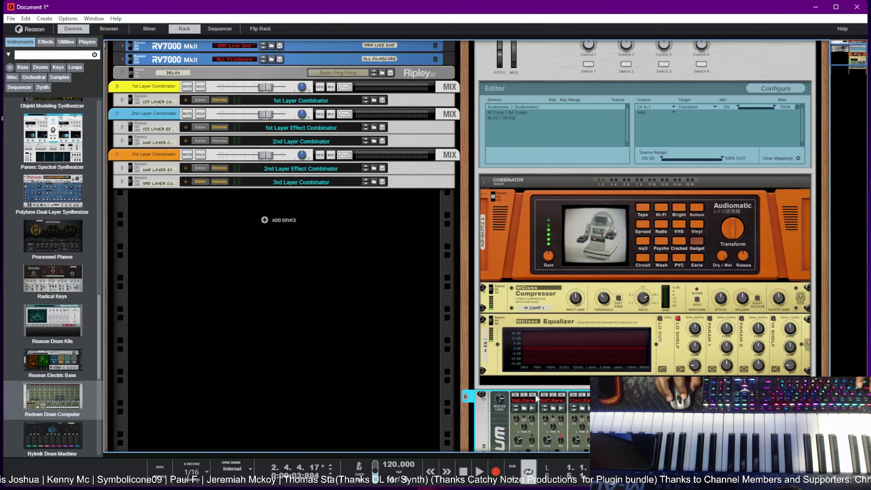
left_click(536, 396)
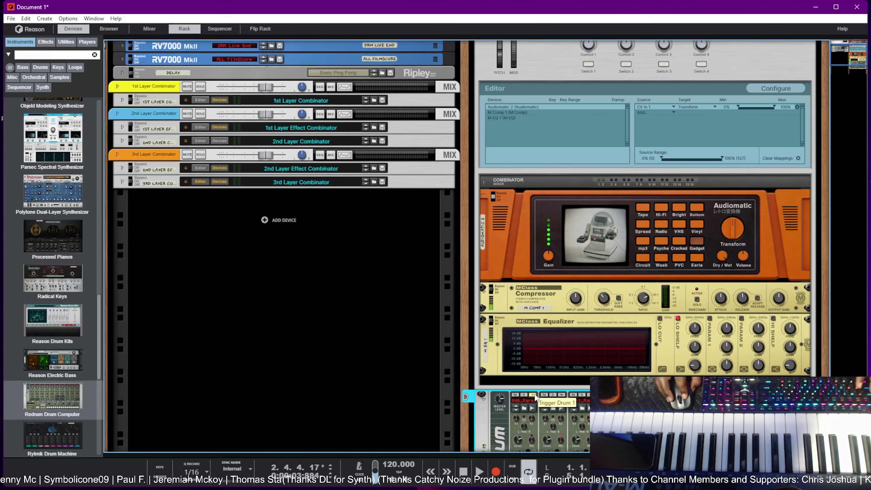
- Add a second CV In 1 mapping for Audiomatic 2 targeting Dry Wet, and test it with Redrum's drum 1
left_click(663, 107)
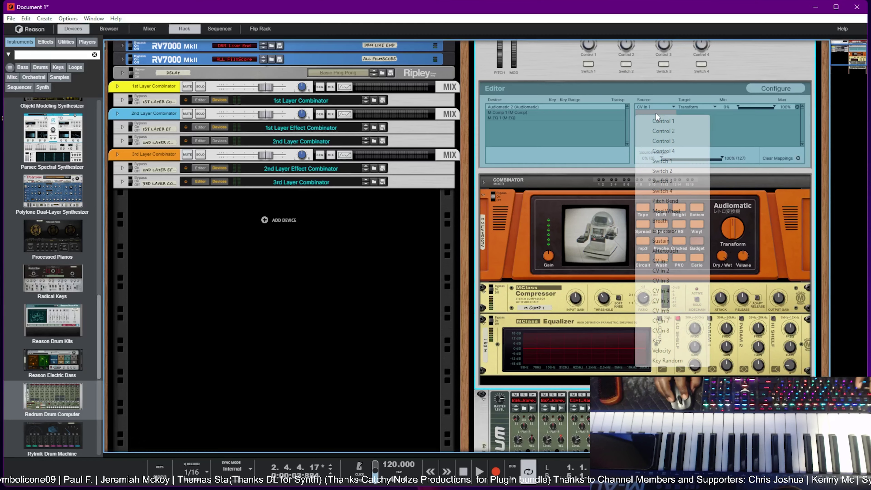
left_click(666, 261)
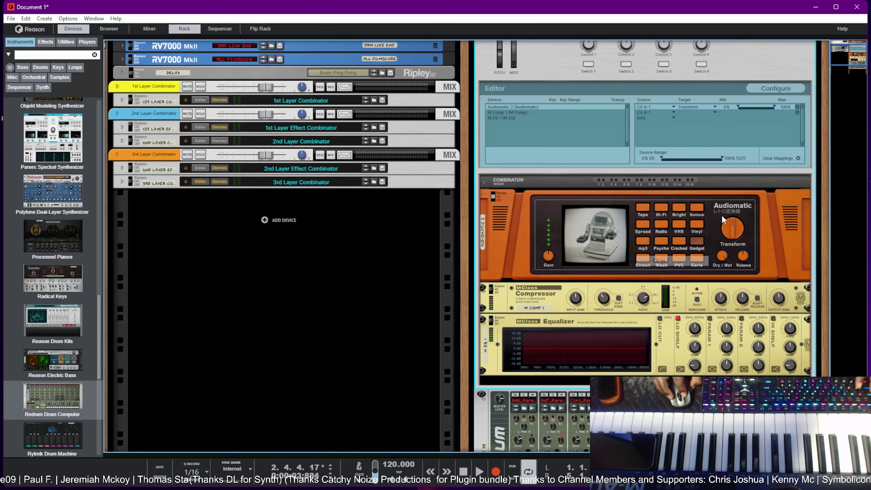
left_click(703, 113)
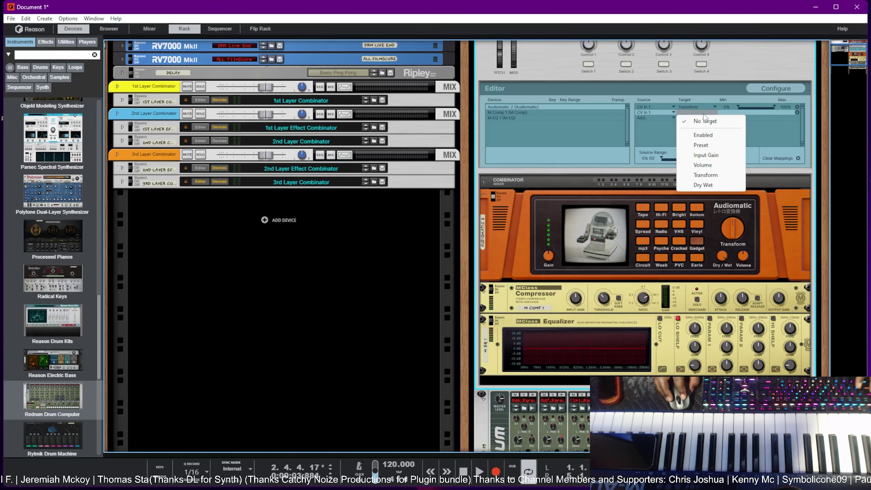
left_click(703, 185)
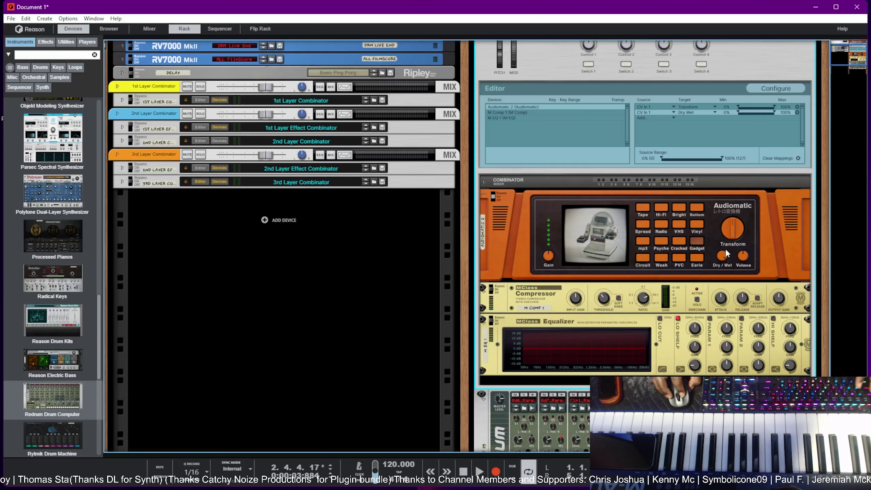
left_click(532, 395)
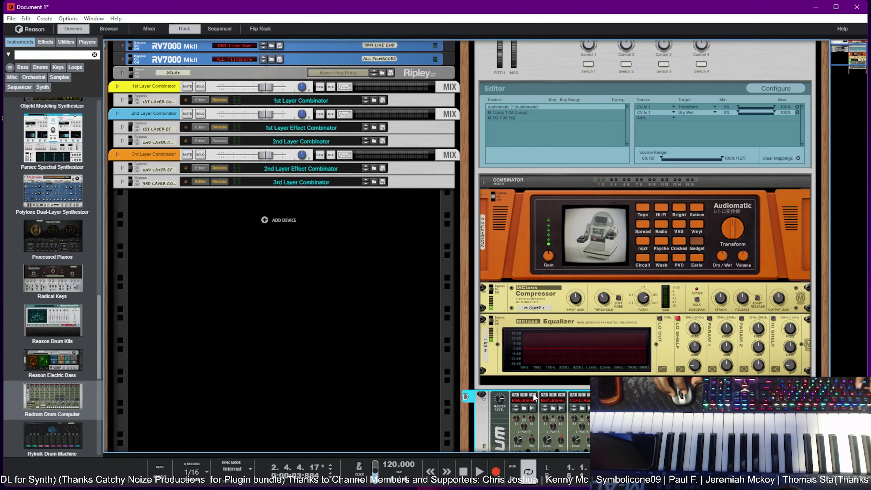
left_click(723, 258)
- Set the Audiomatic Transform mapping's minimum to 74% and test it with Redrum's drum 1
scroll(734, 206, "up", 1)
left_click_drag(738, 152, 750, 152)
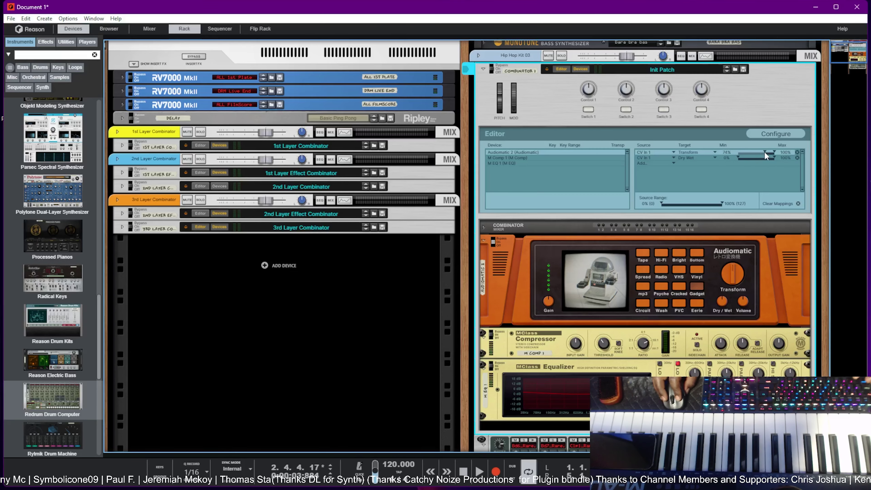
scroll(547, 383, "down", 1)
left_click(535, 390)
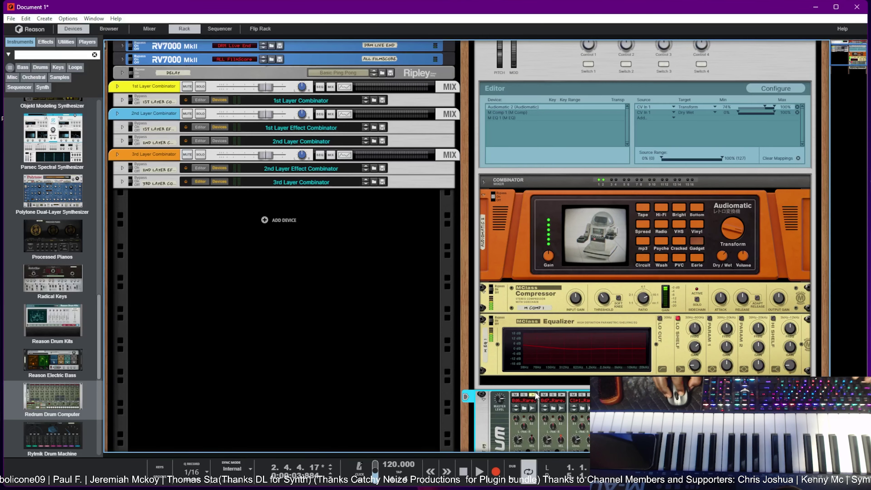
- Narrow the Audiomatic Transform mapping's range to a 29% minimum and 44% maximum, testing it with Redrum's drum 1
left_click_drag(763, 106, 749, 109)
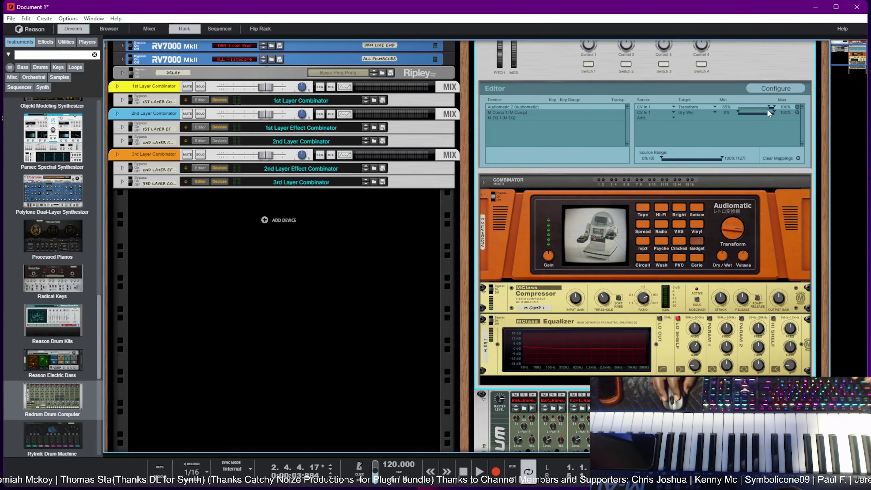
left_click(533, 396)
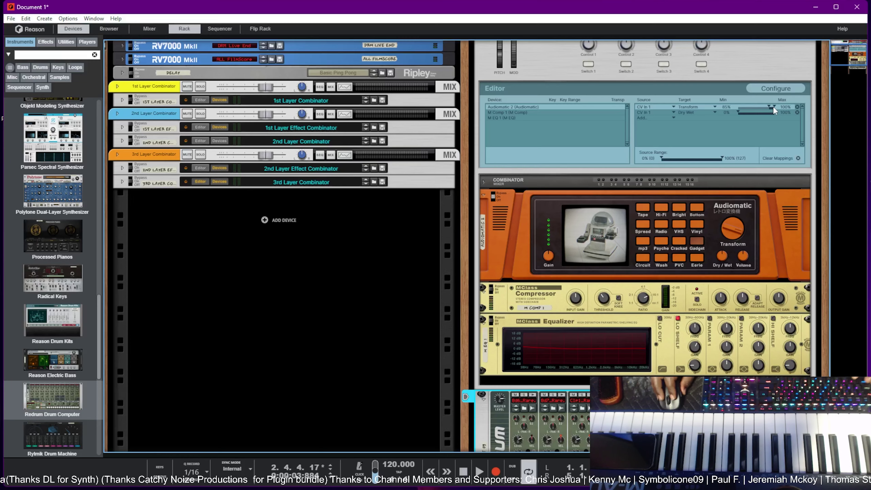
left_click_drag(773, 106, 770, 109)
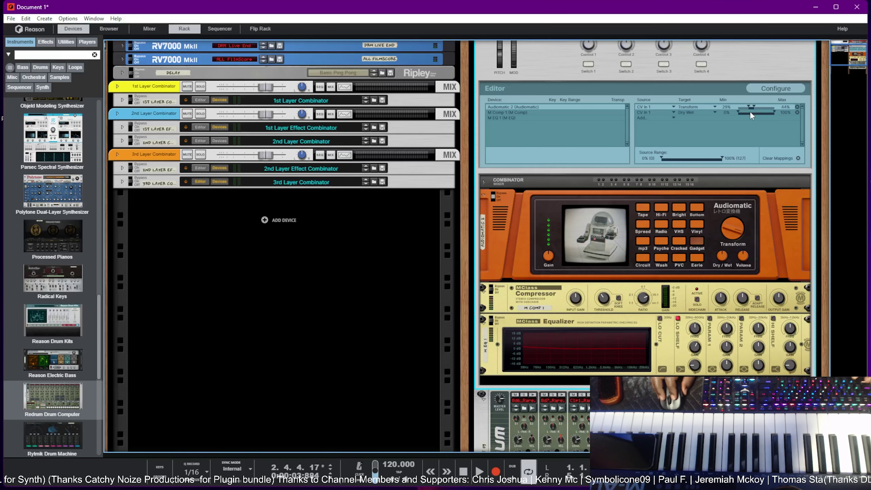
left_click(534, 395)
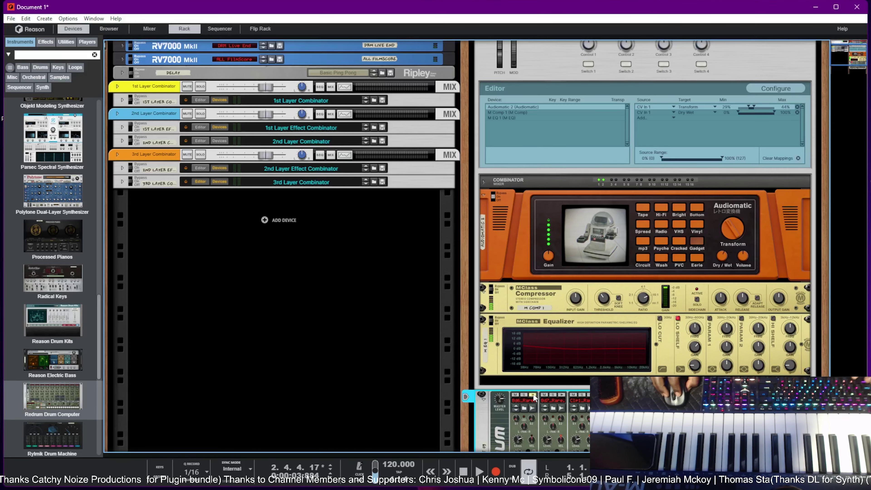
- Change the Audiomatic Transform mapping's range to a 49% minimum and 92% maximum, testing it with Redrum's drum 1
left_click(754, 106)
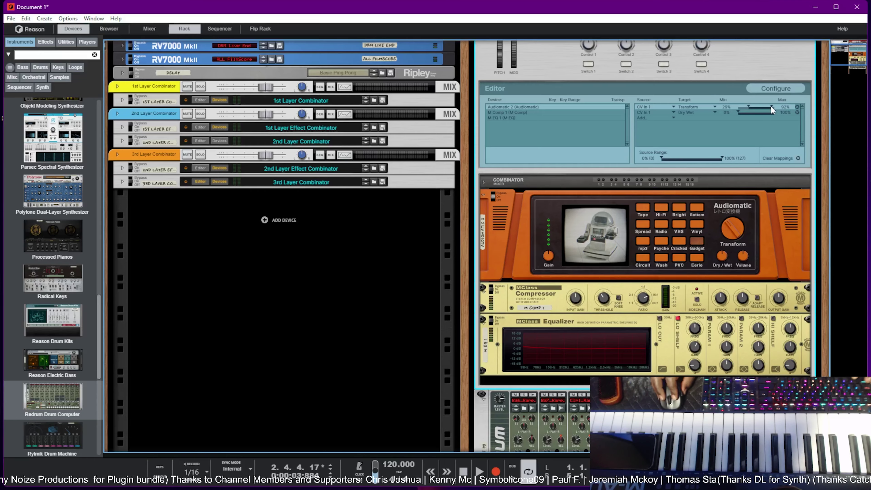
left_click(536, 394)
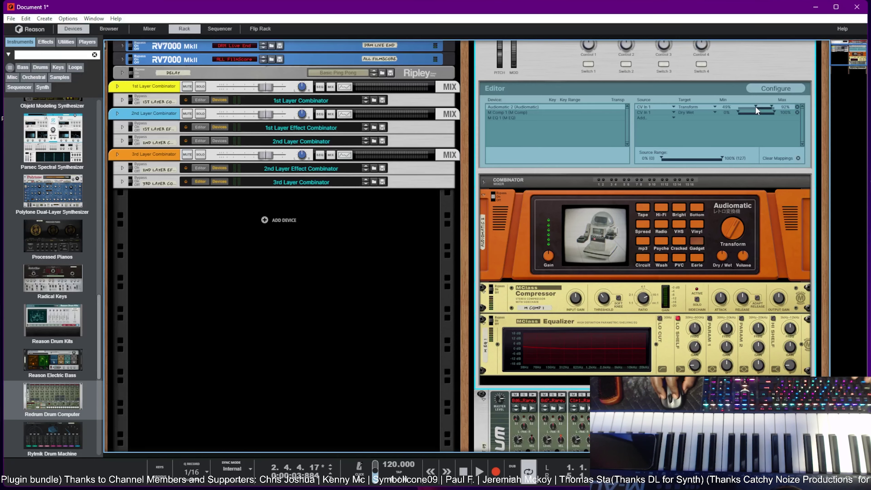
- Save the effect Combinator patch in the User Library as 3rd Layer Effect Combinator.cmb
scroll(756, 106, "up", 3)
left_click(743, 115)
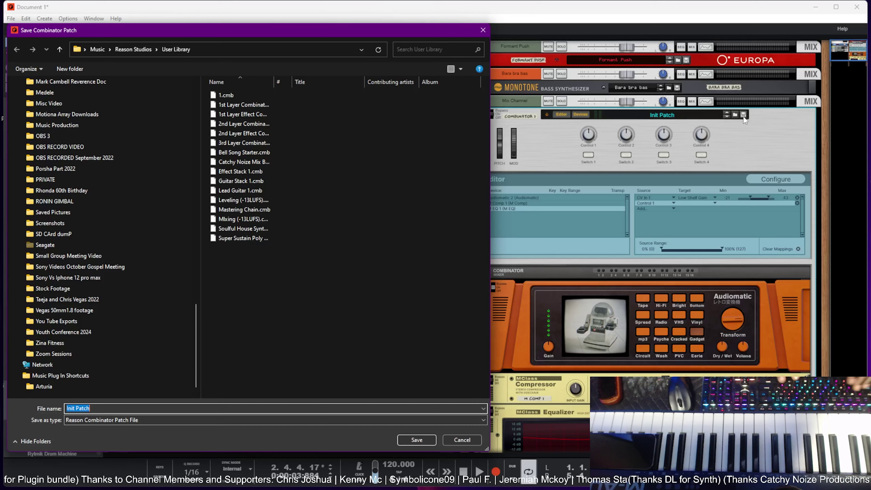
type("3rd Layer Combinator.cmb")
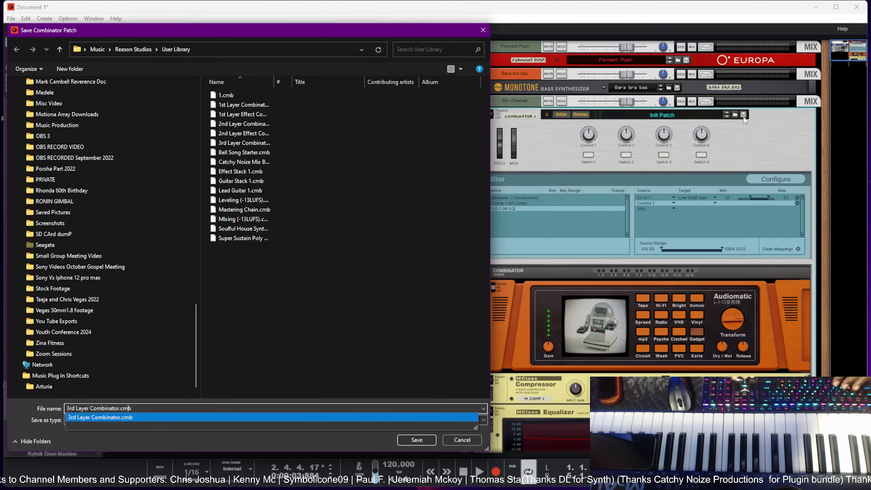
key("Left")
key("Left")
key("Left")
key("Left")
key("Left")
key("Left")
key("Left")
key("Left")
key("Left")
type("Ef")
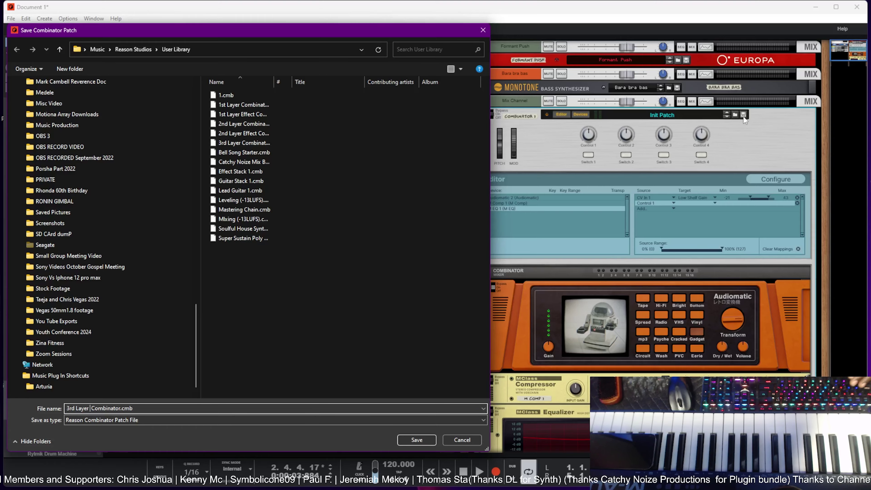
type("fect")
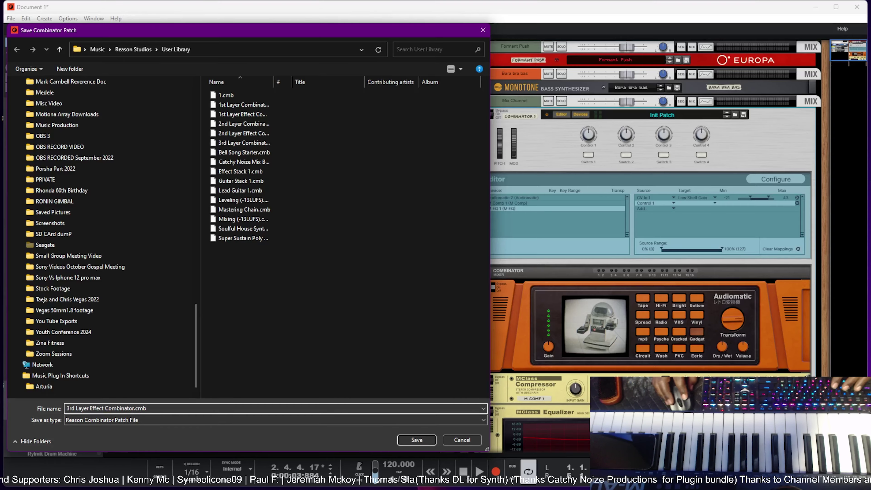
left_click(430, 441)
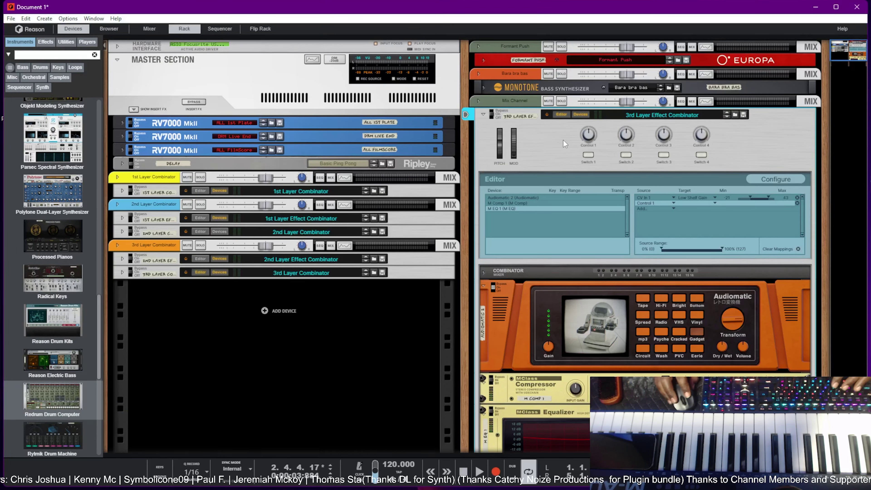
- Hide the devices inside the 3rd Layer Effect Combinator and fold the Combinator in the rack
left_click(581, 115)
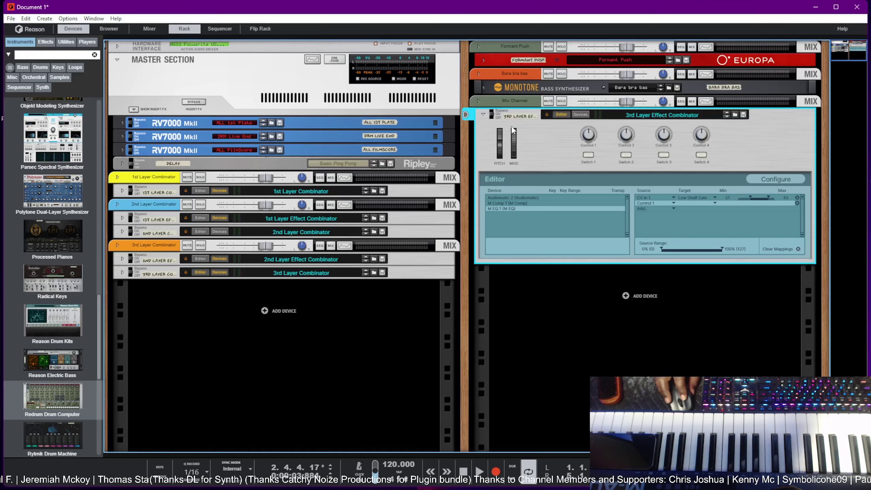
left_click(484, 114)
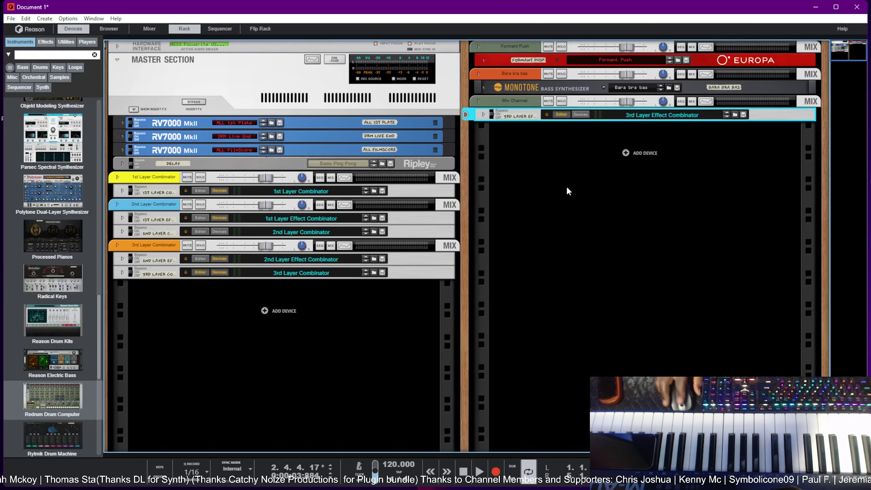